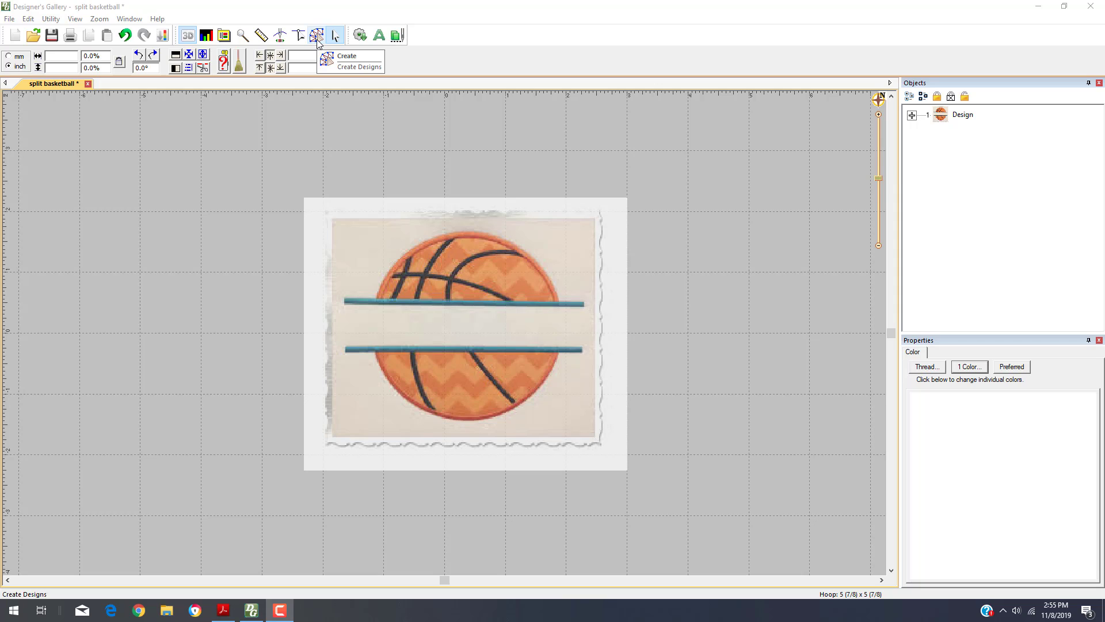
- Switch to Create mode for digitizing over the split basketball image
{"action": "left_click", "coordinate": [317, 36]}
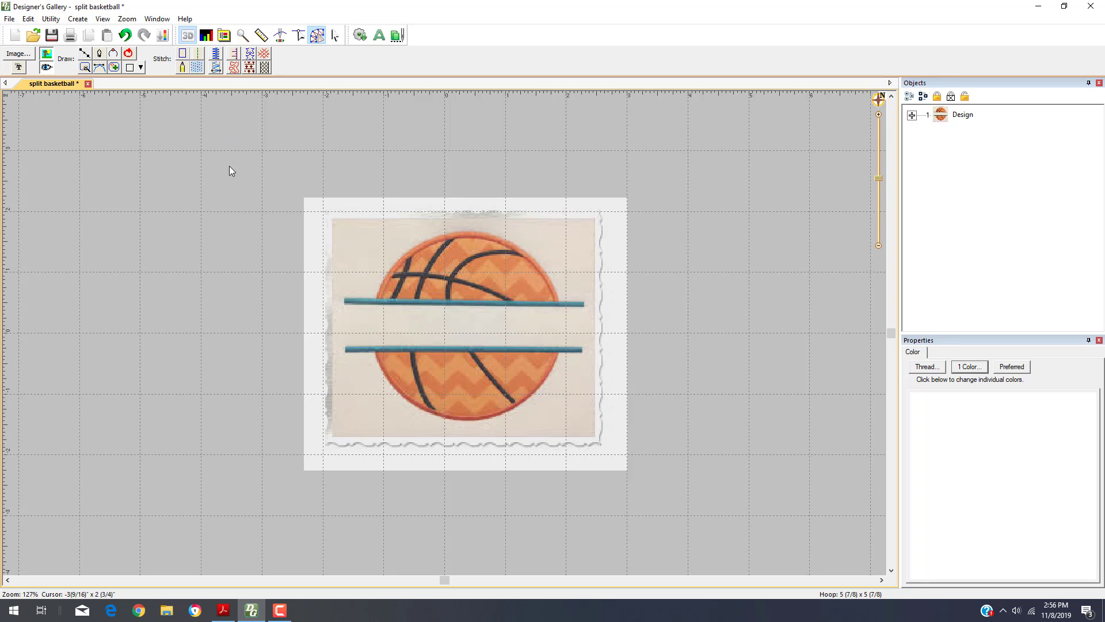
{"action": "left_click", "coordinate": [85, 55]}
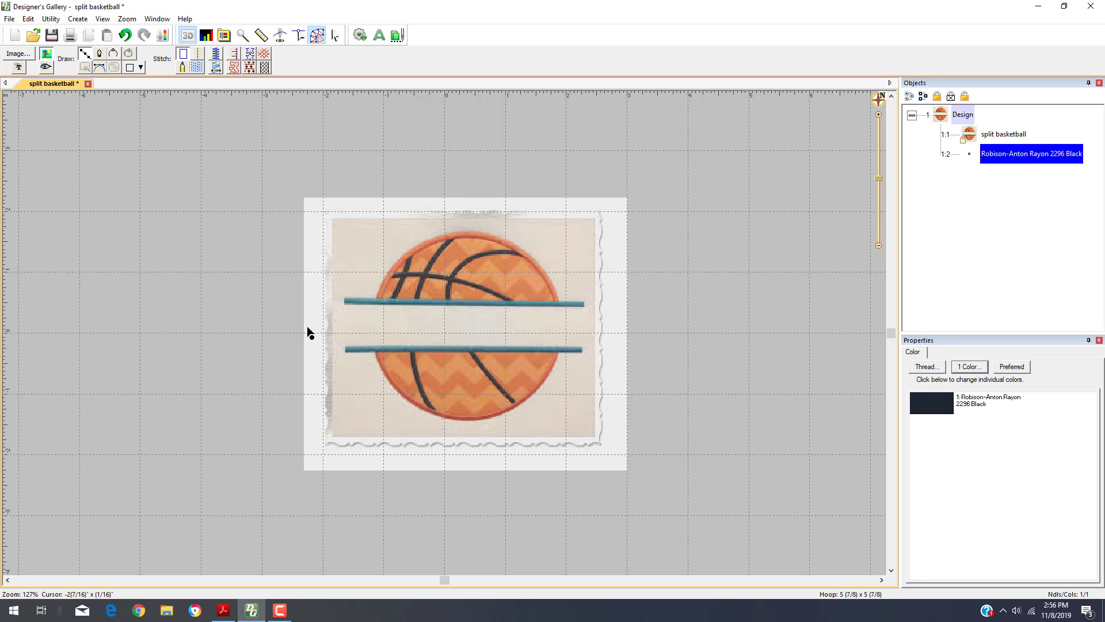
{"action": "left_click", "coordinate": [376, 302]}
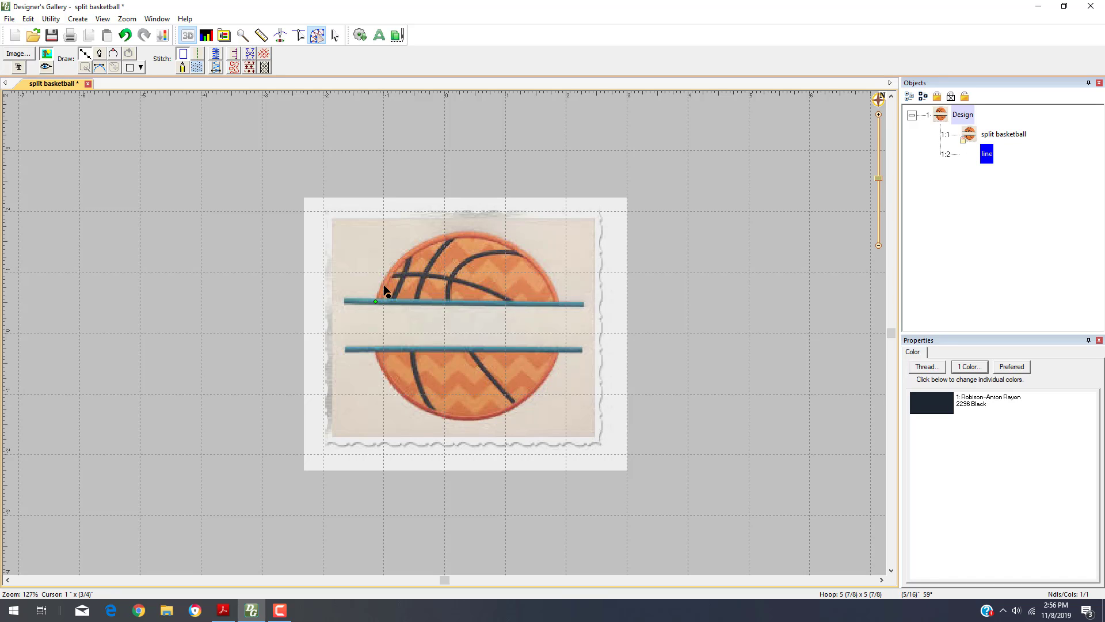
{"action": "left_click", "coordinate": [384, 283]}
{"action": "left_click", "coordinate": [394, 270]}
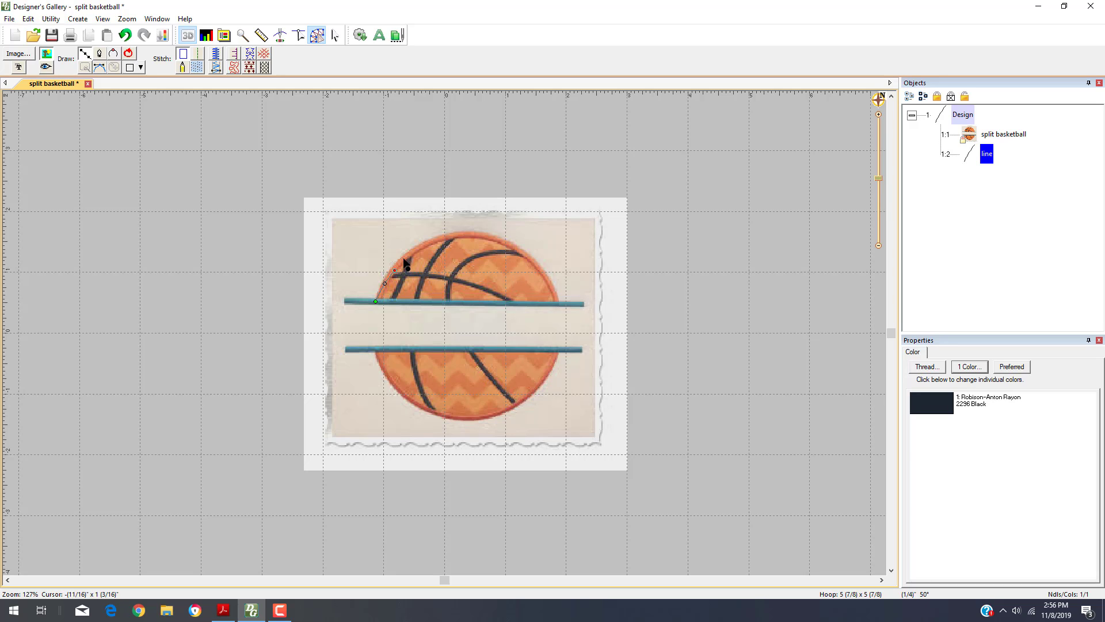
{"action": "left_click", "coordinate": [404, 259]}
{"action": "left_click", "coordinate": [416, 248]}
{"action": "left_click", "coordinate": [431, 242]}
{"action": "left_click", "coordinate": [447, 235]}
{"action": "left_click", "coordinate": [466, 235]}
{"action": "key", "text": "BackSpace"}
{"action": "left_click", "coordinate": [461, 234]}
{"action": "left_click", "coordinate": [479, 234]}
{"action": "left_click", "coordinate": [511, 244]}
{"action": "left_click", "coordinate": [526, 255]}
{"action": "left_click", "coordinate": [538, 266]}
{"action": "left_click", "coordinate": [547, 279]}
{"action": "left_click", "coordinate": [553, 291]}
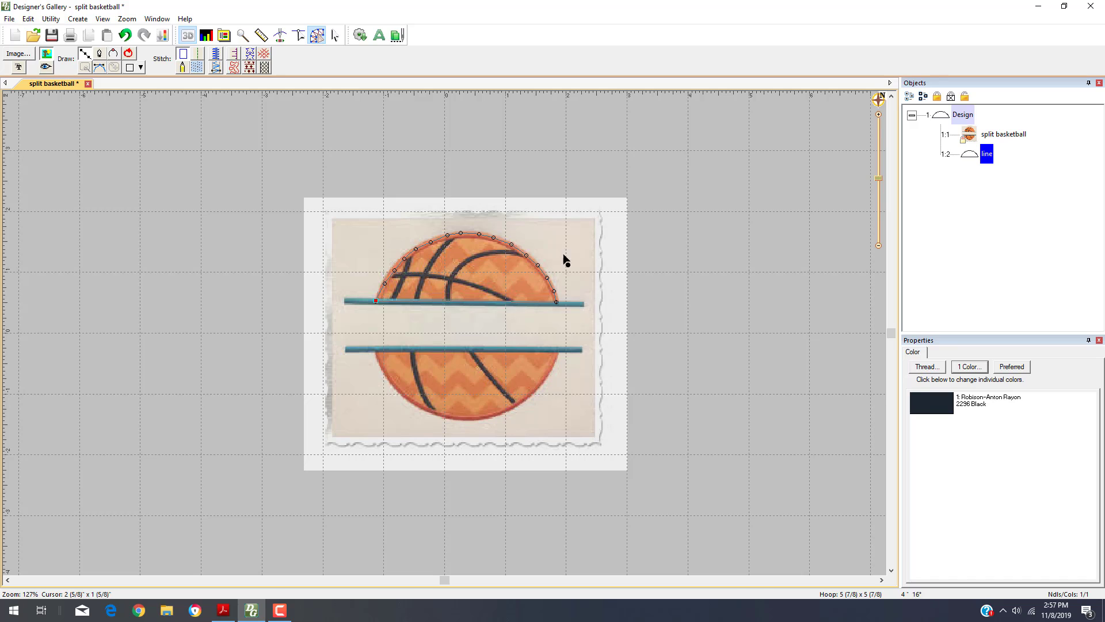
{"action": "left_click", "coordinate": [520, 253]}
{"action": "left_click", "coordinate": [125, 35]}
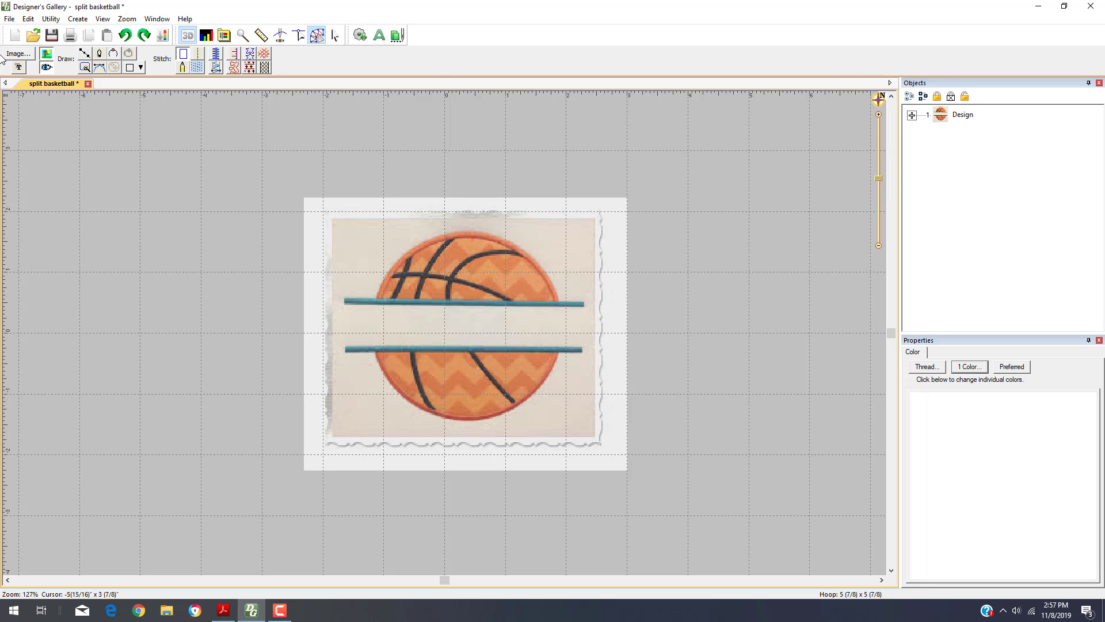
- Trace the basketball's upper half point by point with the line tool and close the outline along its straight lower edge
{"action": "left_click", "coordinate": [83, 56]}
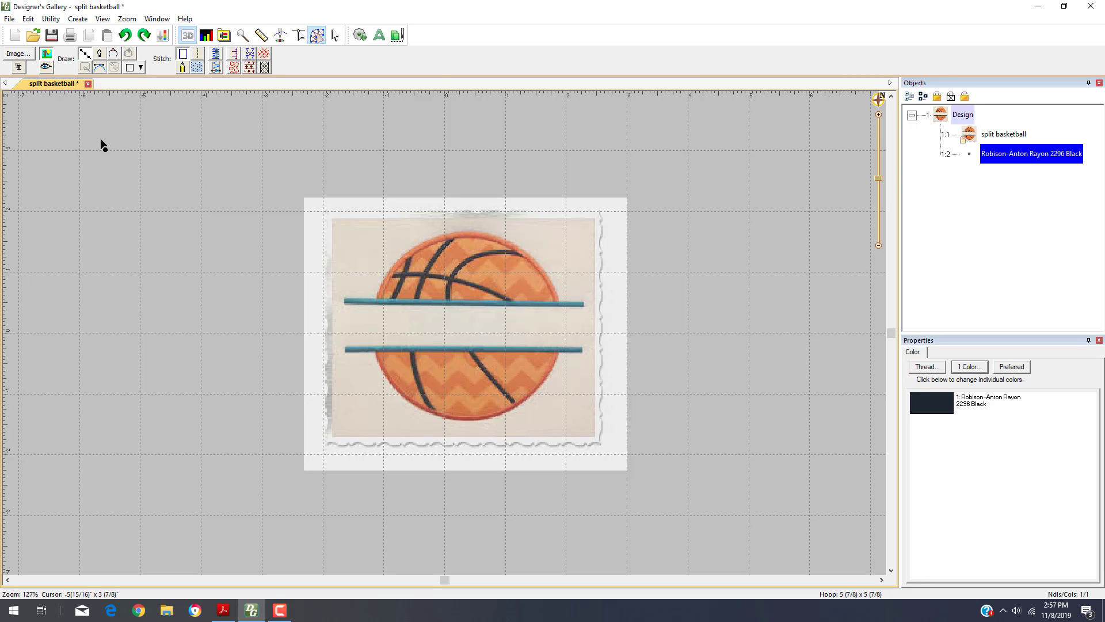
{"action": "left_click", "coordinate": [374, 300]}
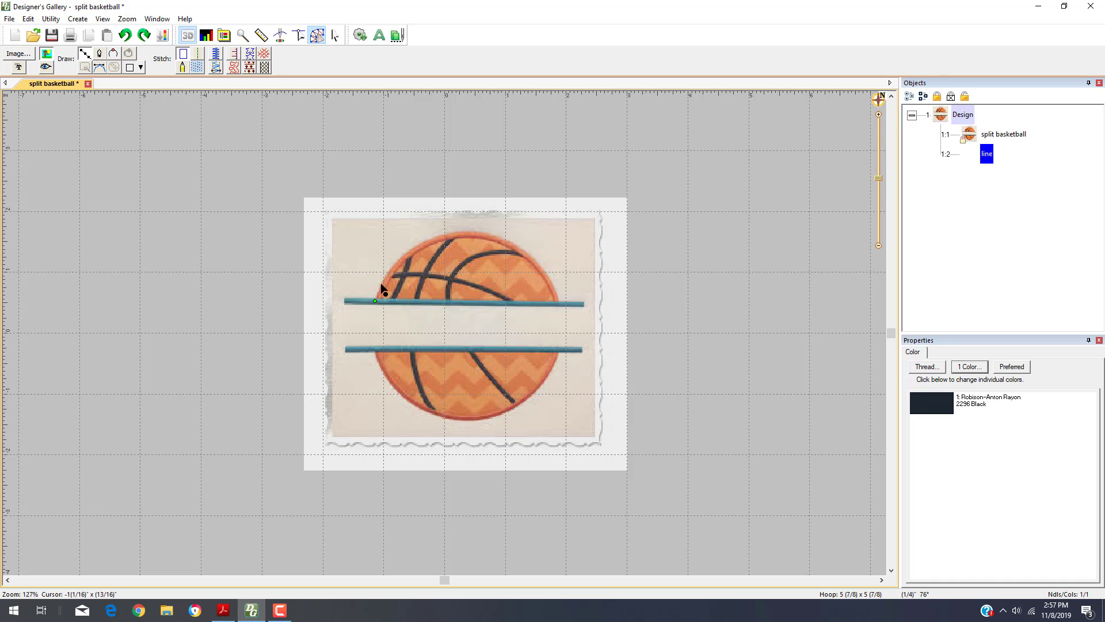
{"action": "left_click", "coordinate": [396, 266]}
{"action": "left_click", "coordinate": [413, 251]}
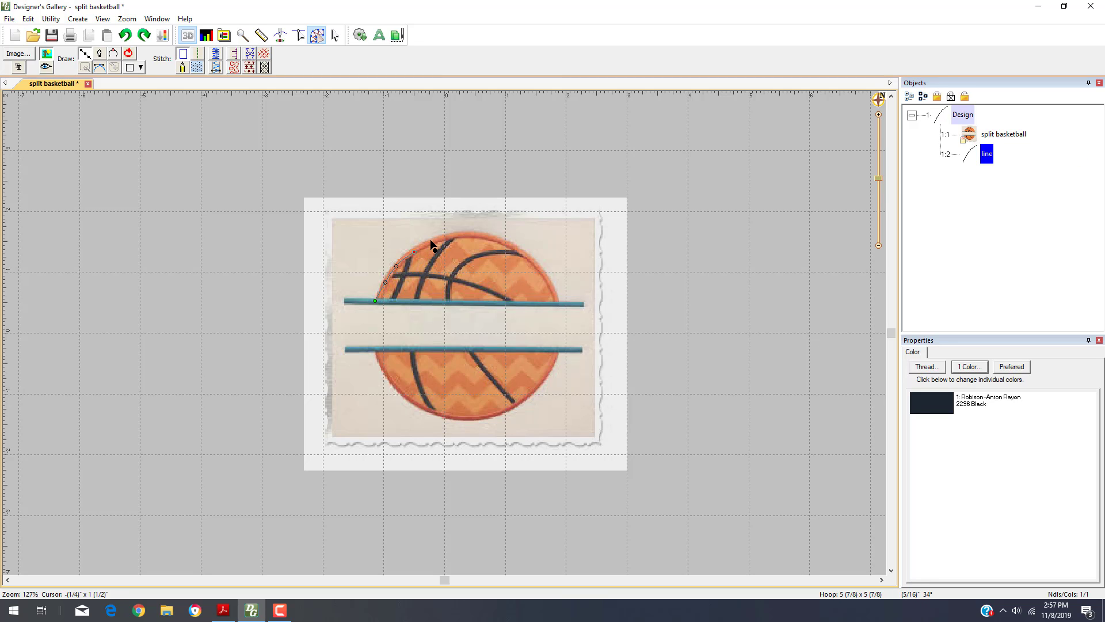
{"action": "left_click", "coordinate": [432, 240]}
{"action": "left_click", "coordinate": [452, 236]}
{"action": "left_click", "coordinate": [475, 234]}
{"action": "left_click", "coordinate": [495, 237]}
{"action": "left_click", "coordinate": [519, 248]}
{"action": "left_click", "coordinate": [534, 262]}
{"action": "left_click", "coordinate": [548, 278]}
{"action": "left_click", "coordinate": [555, 291]}
{"action": "left_click", "coordinate": [557, 300]}
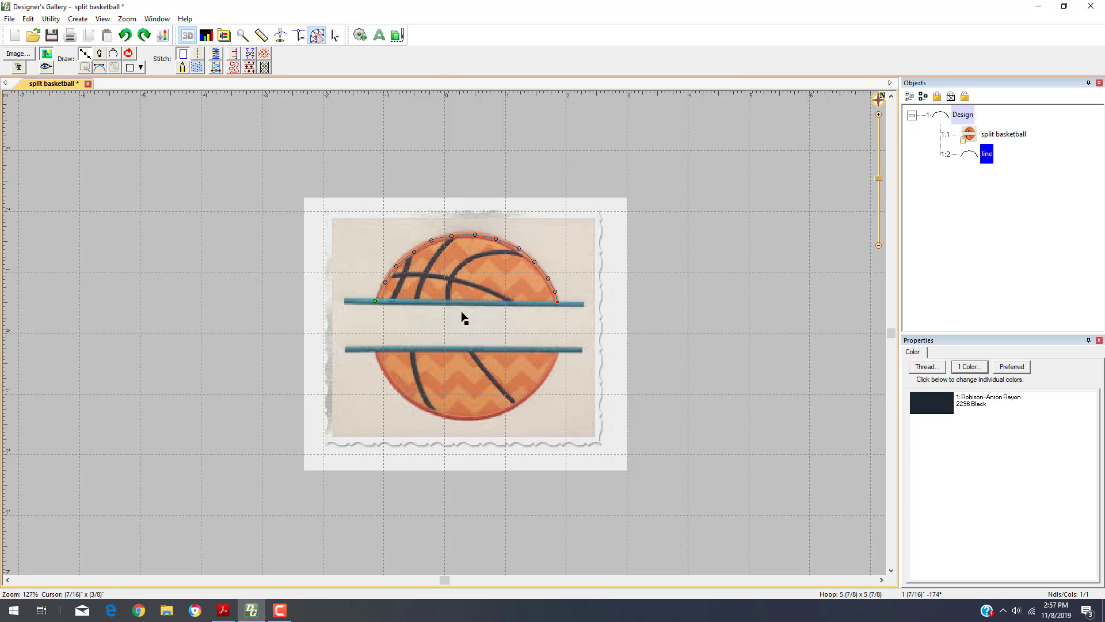
{"action": "left_click", "coordinate": [376, 301]}
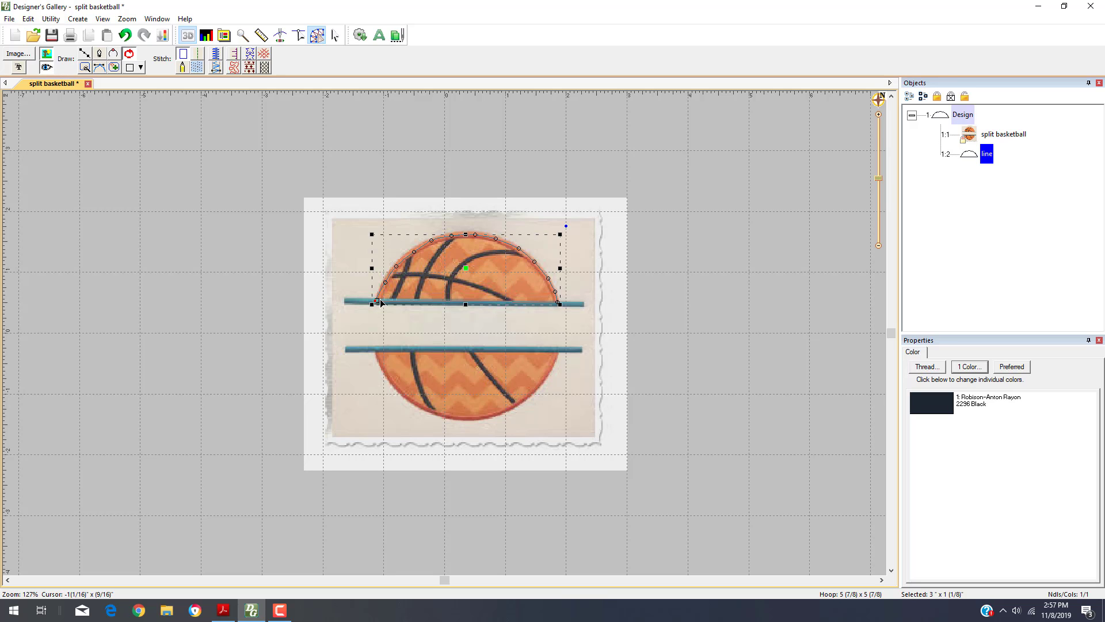
{"action": "right_click", "coordinate": [382, 303]}
{"action": "left_click", "coordinate": [396, 182]}
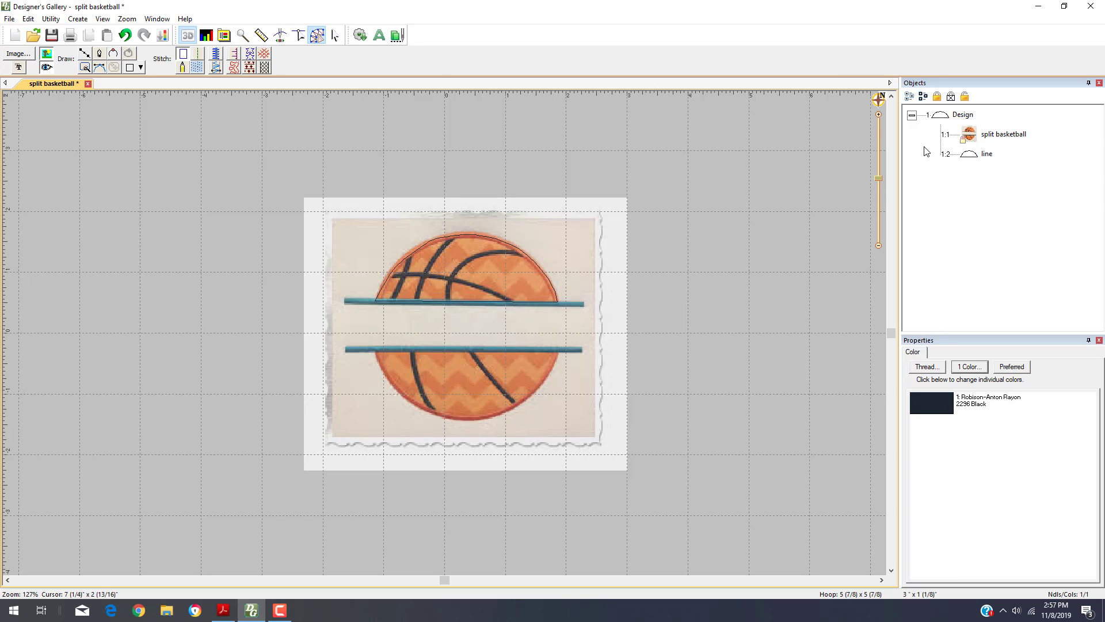
- Duplicate the upper-half outline in place and convert the copy to a Run stitch
{"action": "left_click", "coordinate": [986, 154]}
{"action": "right_click", "coordinate": [719, 249]}
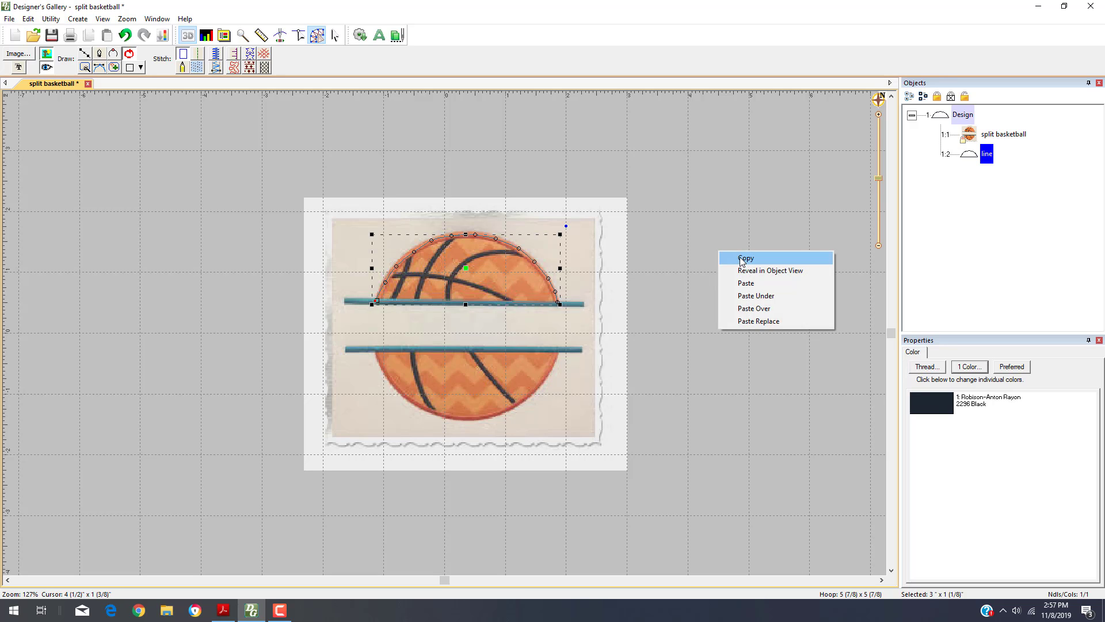
{"action": "left_click", "coordinate": [744, 258]}
{"action": "right_click", "coordinate": [725, 246]}
{"action": "left_click", "coordinate": [753, 278]}
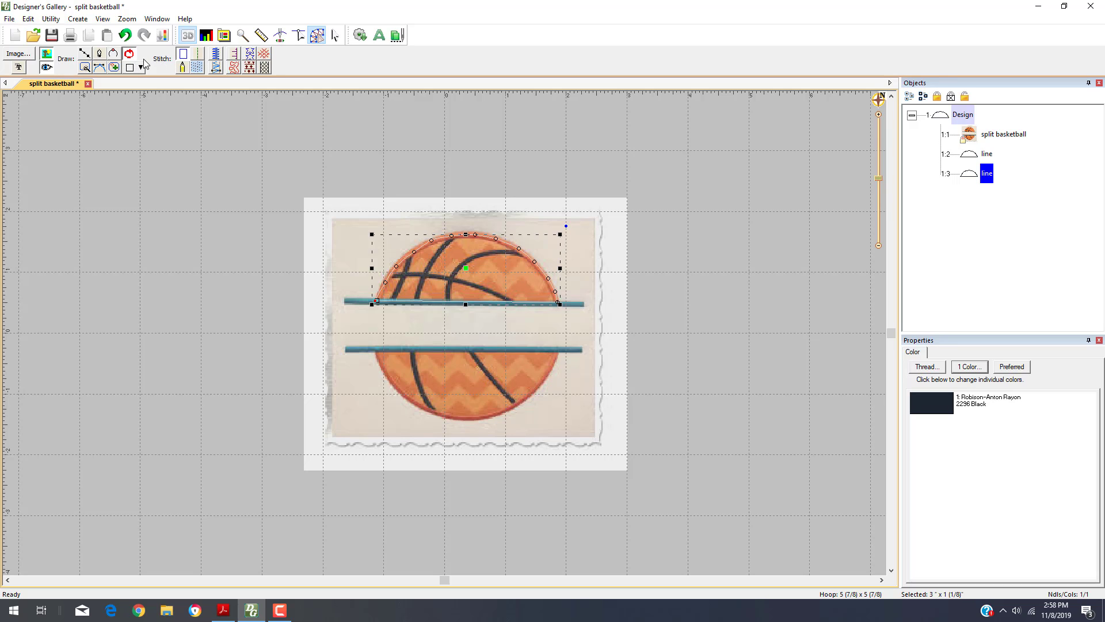
{"action": "left_click", "coordinate": [197, 55]}
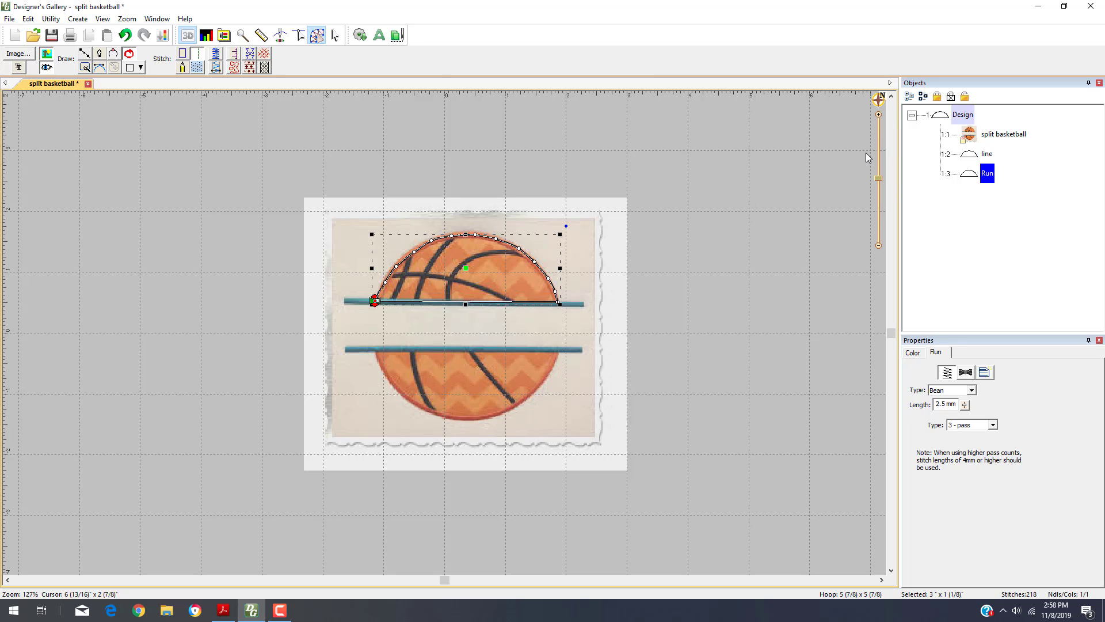
- Copy the upper half's line and Run objects together and paste the pair in place
{"action": "left_click", "coordinate": [986, 154], "text": "ctrl"}
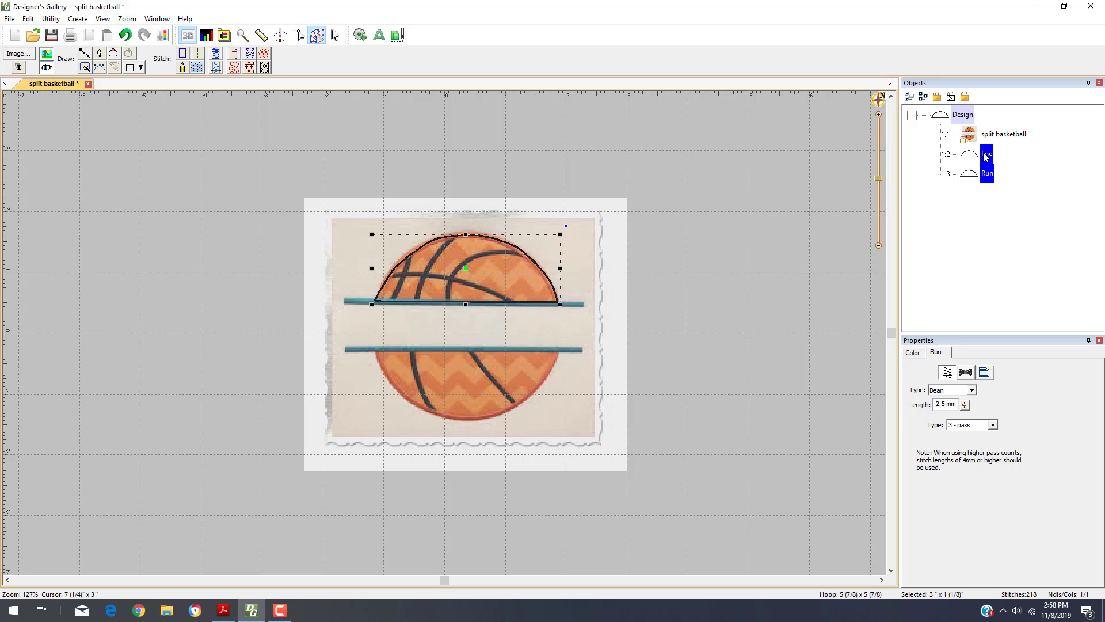
{"action": "right_click", "coordinate": [688, 184]}
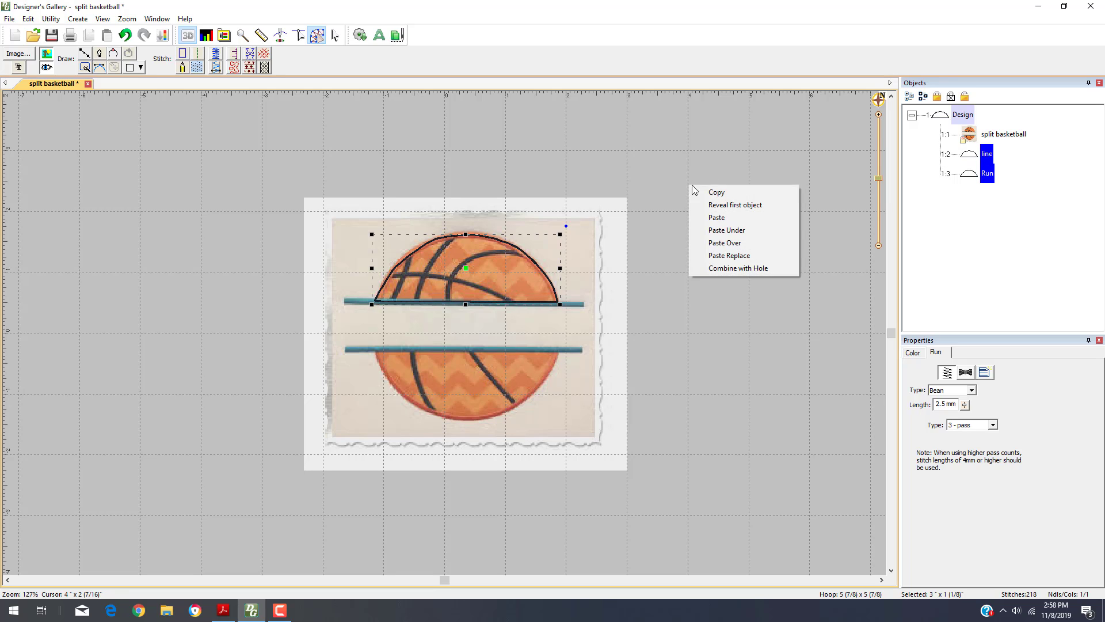
{"action": "left_click", "coordinate": [717, 193]}
{"action": "right_click", "coordinate": [691, 178]}
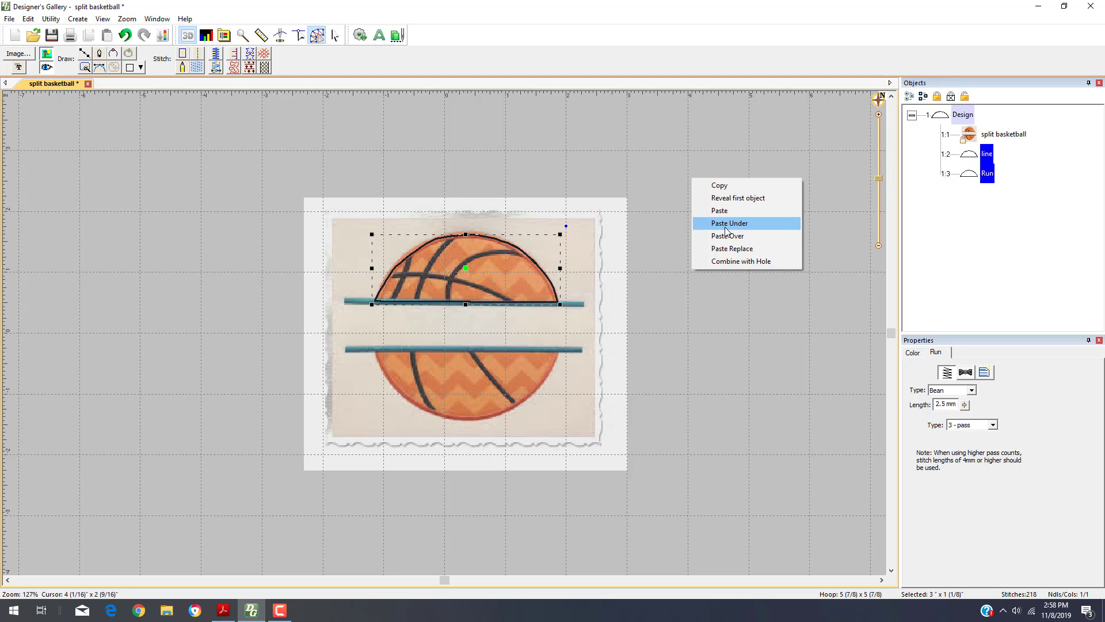
{"action": "left_click", "coordinate": [719, 211]}
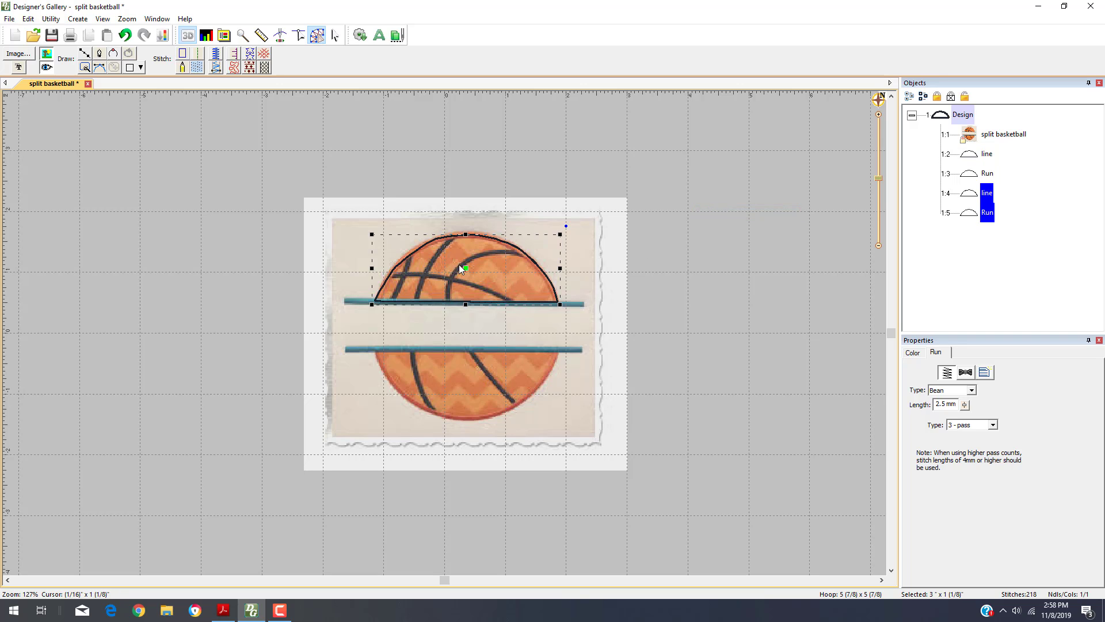
- Move the pasted pair down, rotate it upside down, and align it with the basketball's lower half
{"action": "left_click_drag", "start_coordinate": [465, 274], "coordinate": [466, 369]}
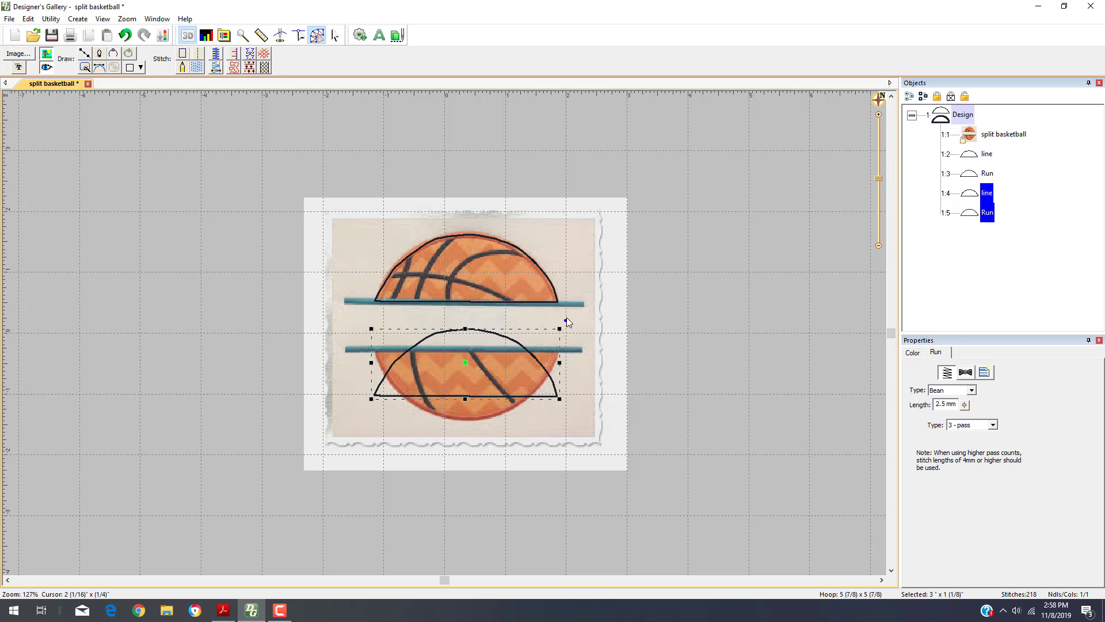
{"action": "left_click_drag", "start_coordinate": [566, 319], "coordinate": [469, 384]}
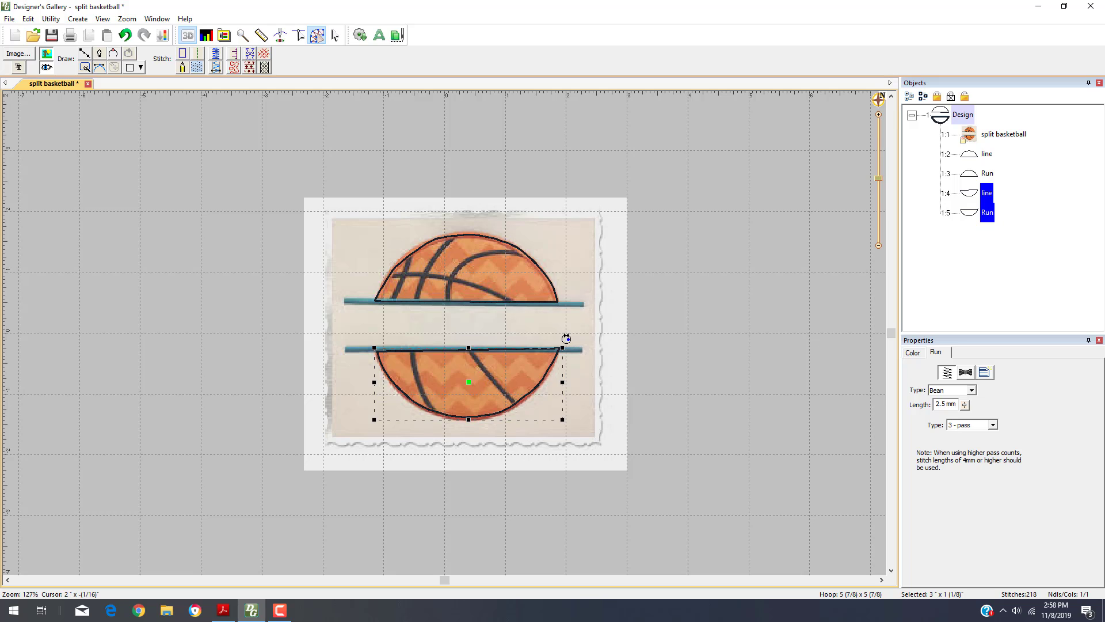
{"action": "left_click_drag", "start_coordinate": [567, 339], "coordinate": [564, 341]}
{"action": "left_click_drag", "start_coordinate": [470, 384], "coordinate": [469, 383]}
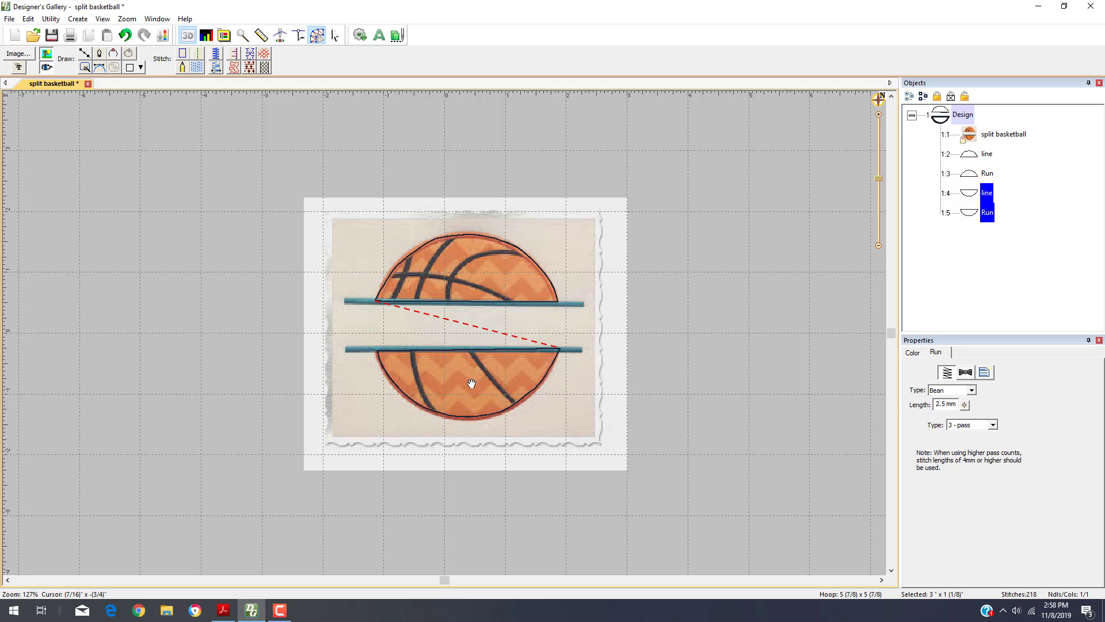
{"action": "left_click", "coordinate": [676, 327]}
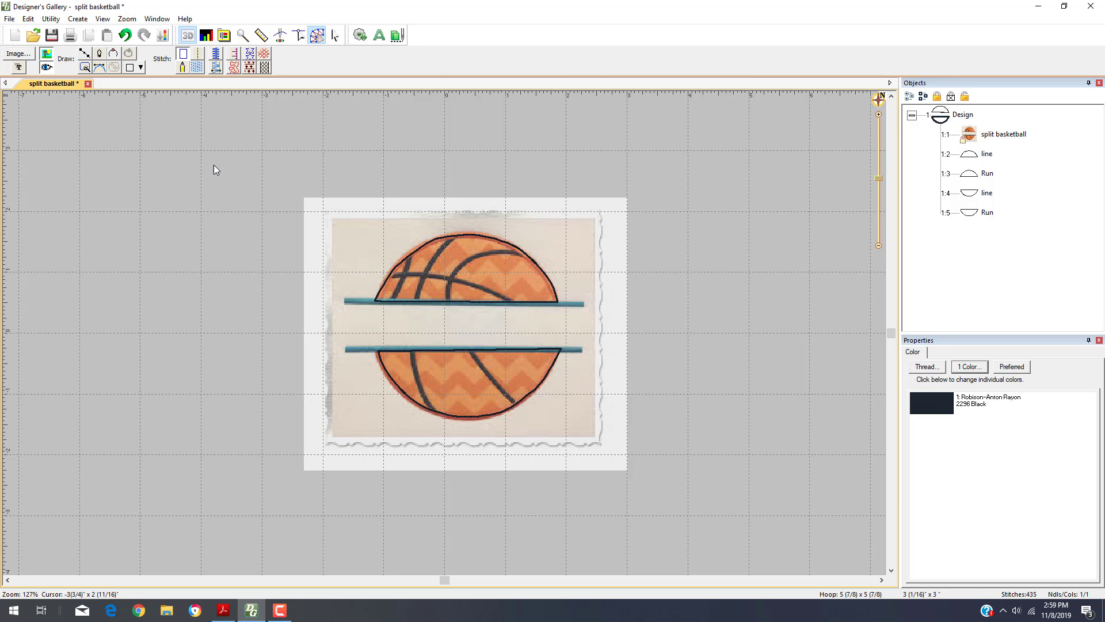
- Start a line up the upper half's leftmost seam and continue it along the outer edge just past the second seam's top
{"action": "left_click", "coordinate": [85, 53]}
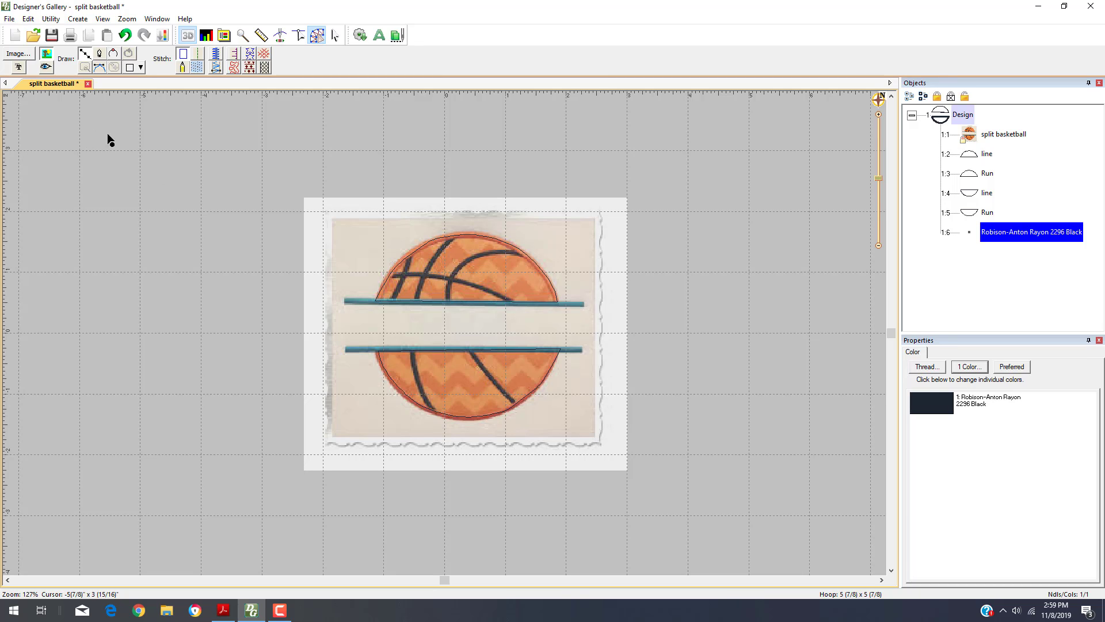
{"action": "left_click", "coordinate": [391, 300]}
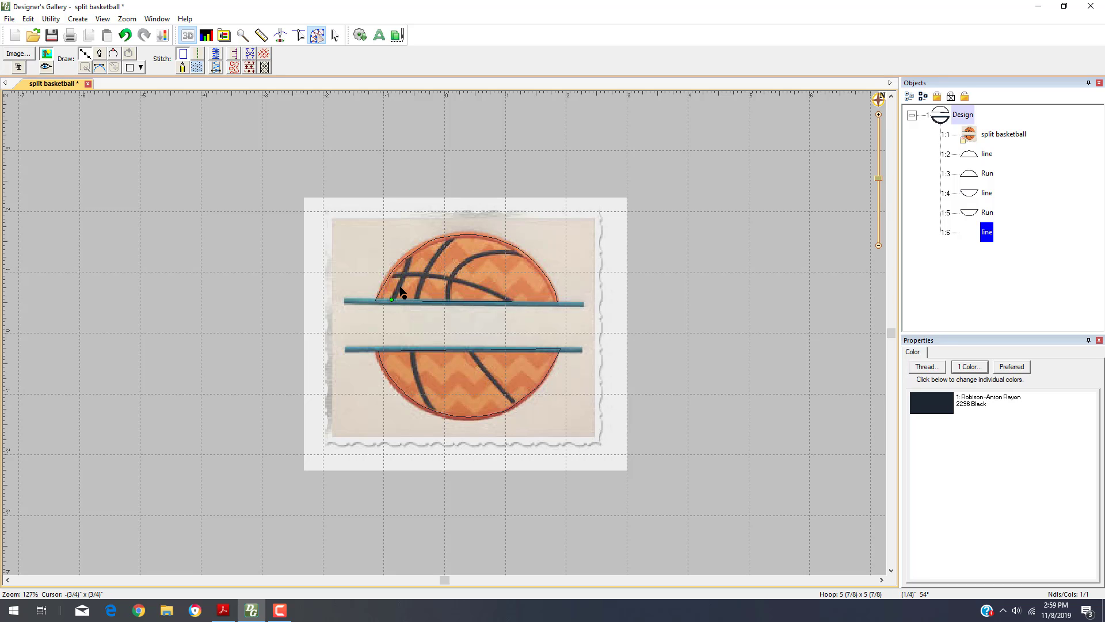
{"action": "left_click", "coordinate": [401, 286]}
{"action": "left_click", "coordinate": [405, 273]}
{"action": "left_click", "coordinate": [407, 260]}
{"action": "left_click", "coordinate": [414, 251]}
{"action": "left_click", "coordinate": [427, 241]}
{"action": "left_click", "coordinate": [459, 237]}
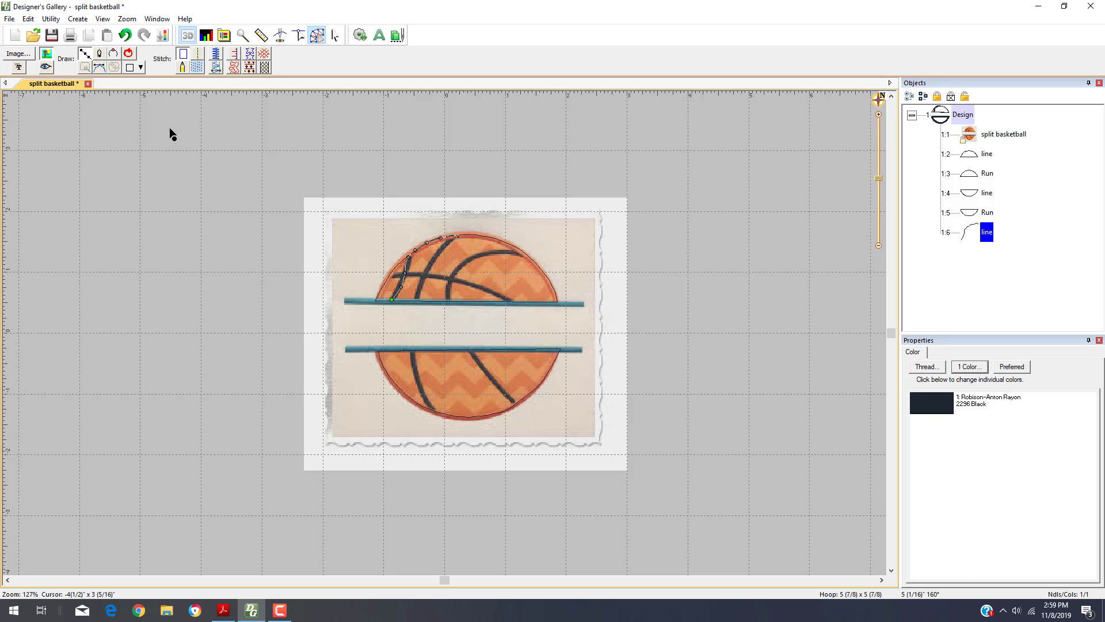
- Continue the line down the second seam, across to the third seam's base, and up that curved seam to the outer edge
{"action": "left_click", "coordinate": [437, 252]}
{"action": "left_click", "coordinate": [424, 279]}
{"action": "left_click", "coordinate": [419, 292]}
{"action": "left_click", "coordinate": [418, 300]}
{"action": "left_click", "coordinate": [454, 274]}
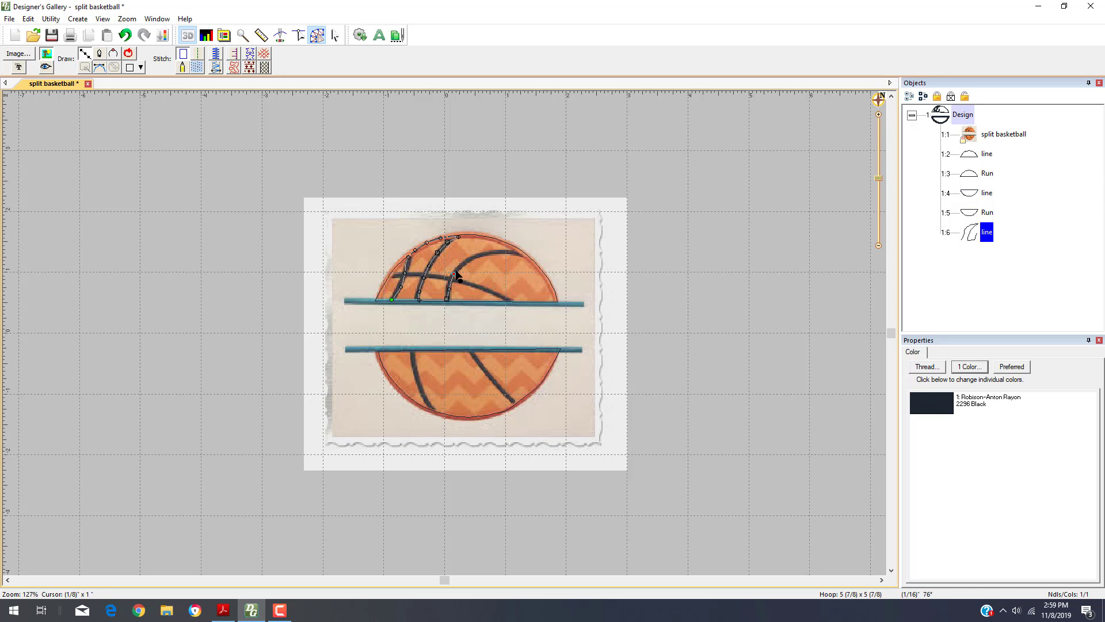
{"action": "left_click", "coordinate": [464, 263]}
{"action": "left_click", "coordinate": [476, 257]}
{"action": "left_click", "coordinate": [492, 252]}
{"action": "left_click", "coordinate": [505, 251]}
{"action": "left_click", "coordinate": [521, 251]}
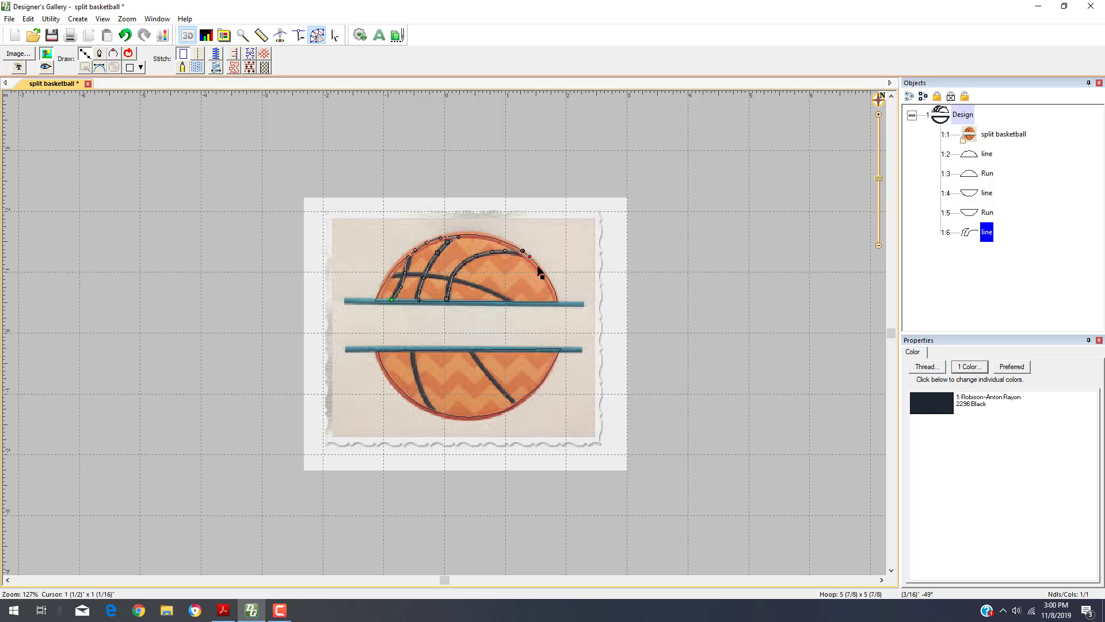
- Extend the line down the right outer edge, back along the straight edge, and up the curved seam again to finish it
{"action": "left_click", "coordinate": [538, 266]}
{"action": "left_click", "coordinate": [545, 276]}
{"action": "left_click", "coordinate": [557, 302]}
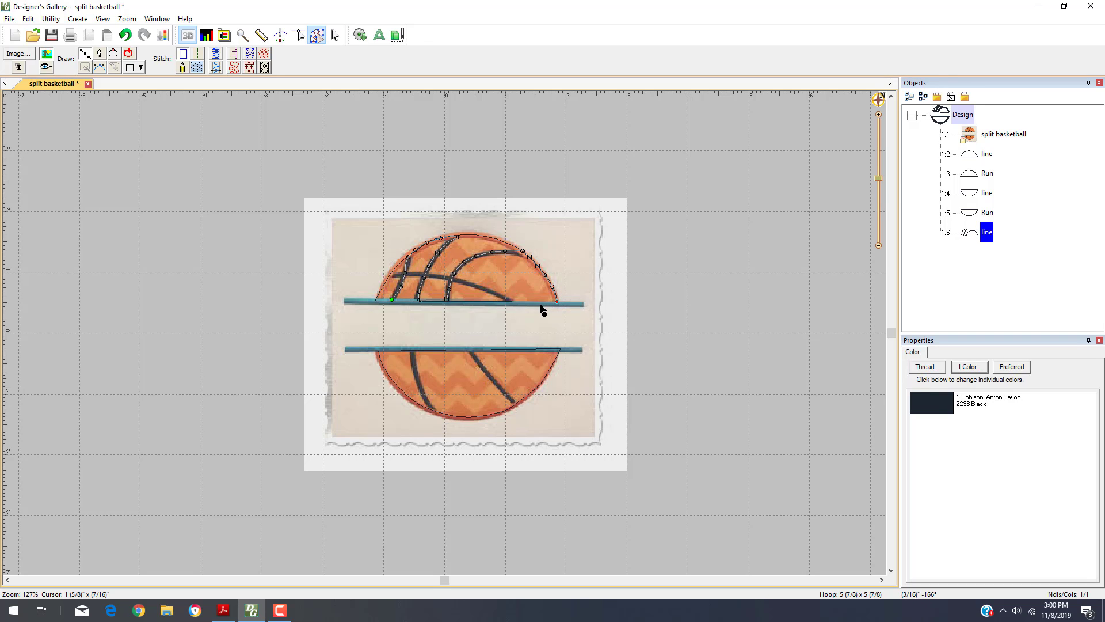
{"action": "left_click", "coordinate": [447, 300]}
{"action": "left_click", "coordinate": [449, 290]}
{"action": "left_click", "coordinate": [456, 273]}
{"action": "left_click", "coordinate": [463, 263]}
{"action": "left_click", "coordinate": [475, 255]}
{"action": "left_click", "coordinate": [487, 253]}
{"action": "left_click", "coordinate": [504, 251]}
{"action": "key", "text": "Return"}
{"action": "left_click", "coordinate": [735, 257]}
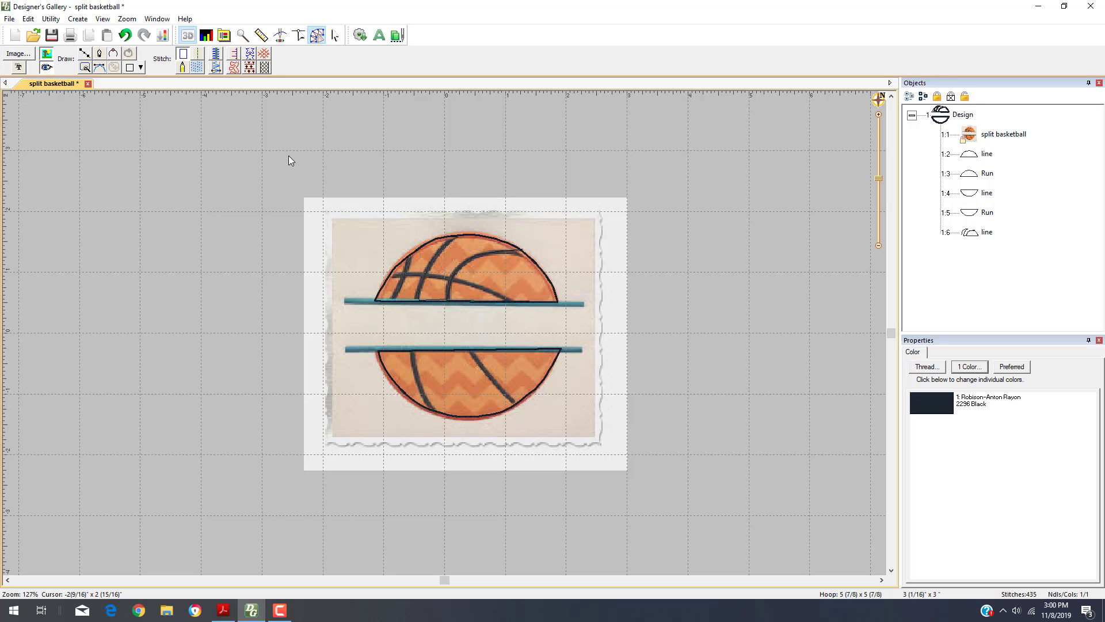
- Convert the seam line to a Run stitch and set its bean type to 5 - pass
{"action": "left_click", "coordinate": [197, 54]}
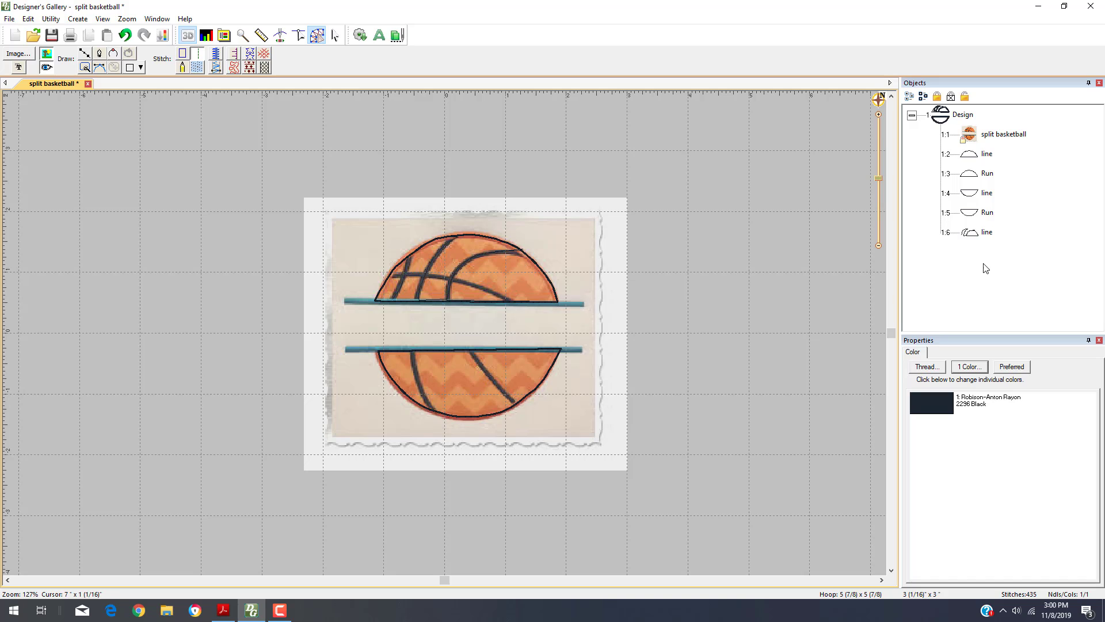
{"action": "left_click", "coordinate": [985, 233]}
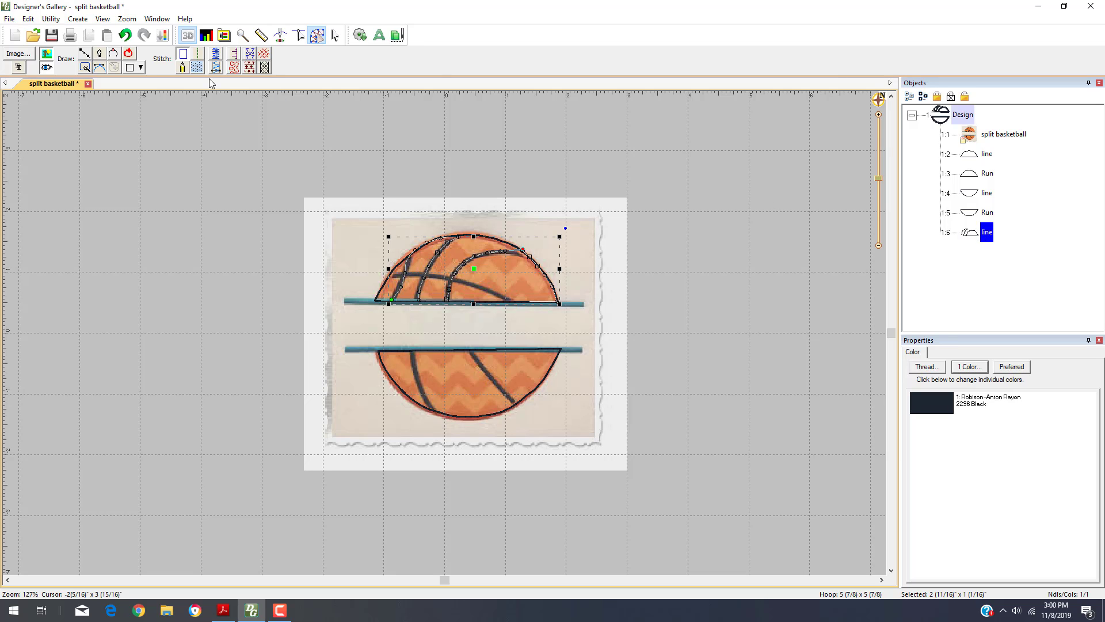
{"action": "left_click", "coordinate": [197, 55]}
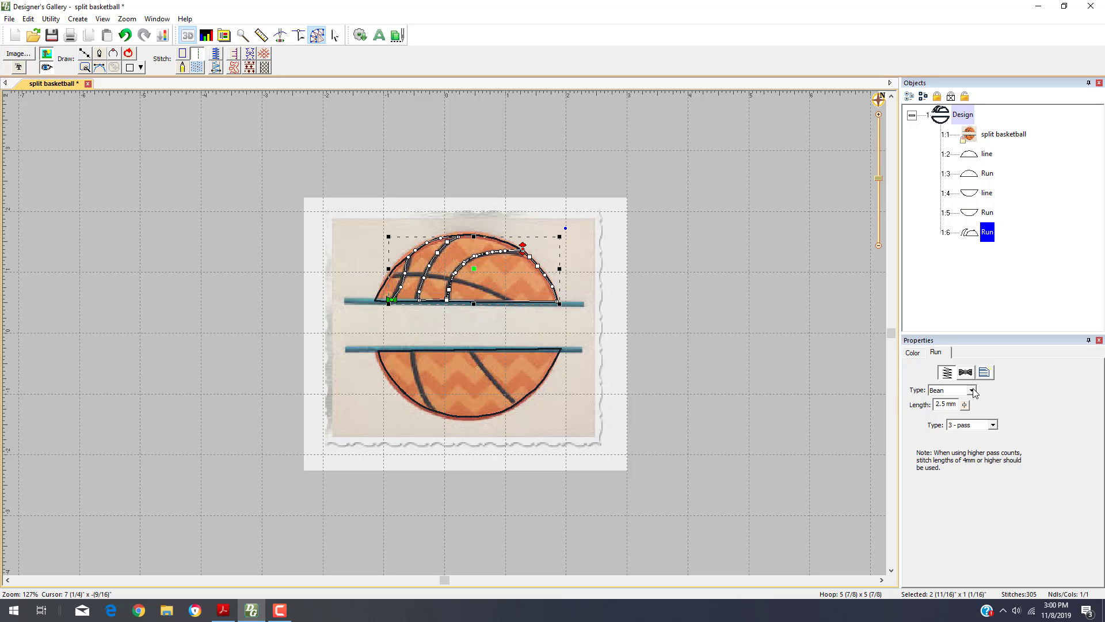
{"action": "left_click", "coordinate": [993, 426]}
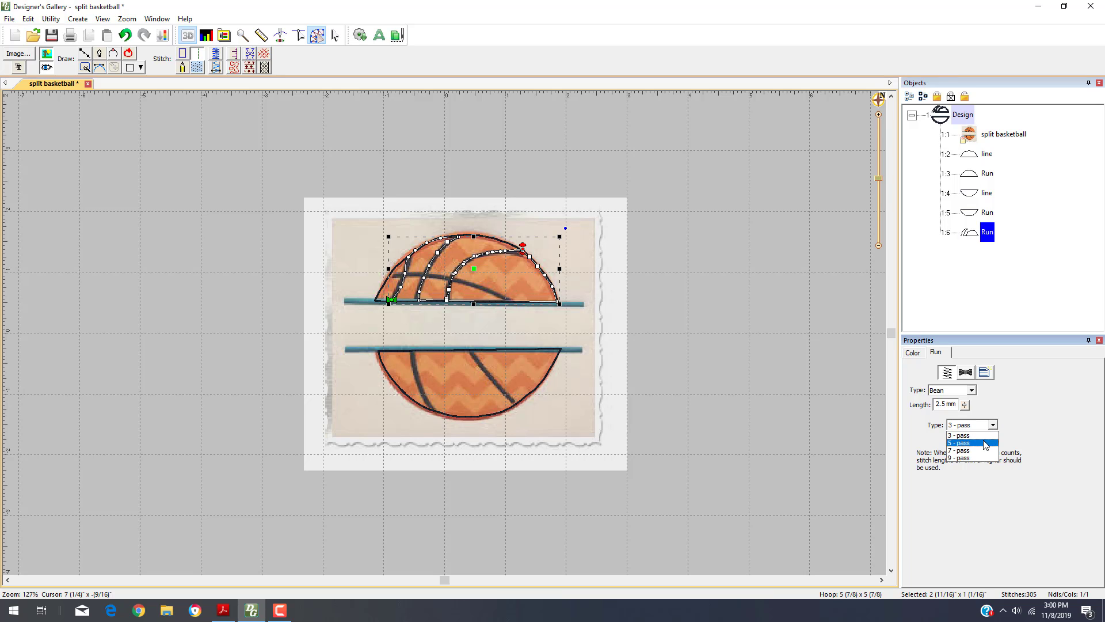
{"action": "left_click", "coordinate": [984, 442]}
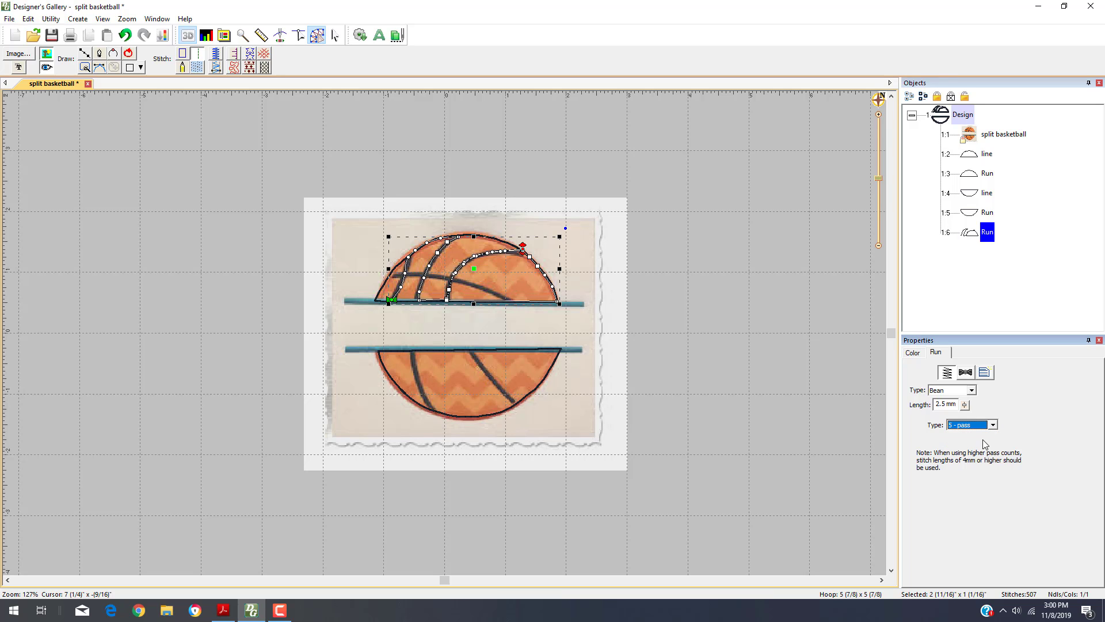
- Start a line at the left end of the upper half's straight edge and trace the outer arc to just past its top
{"action": "left_click", "coordinate": [806, 370]}
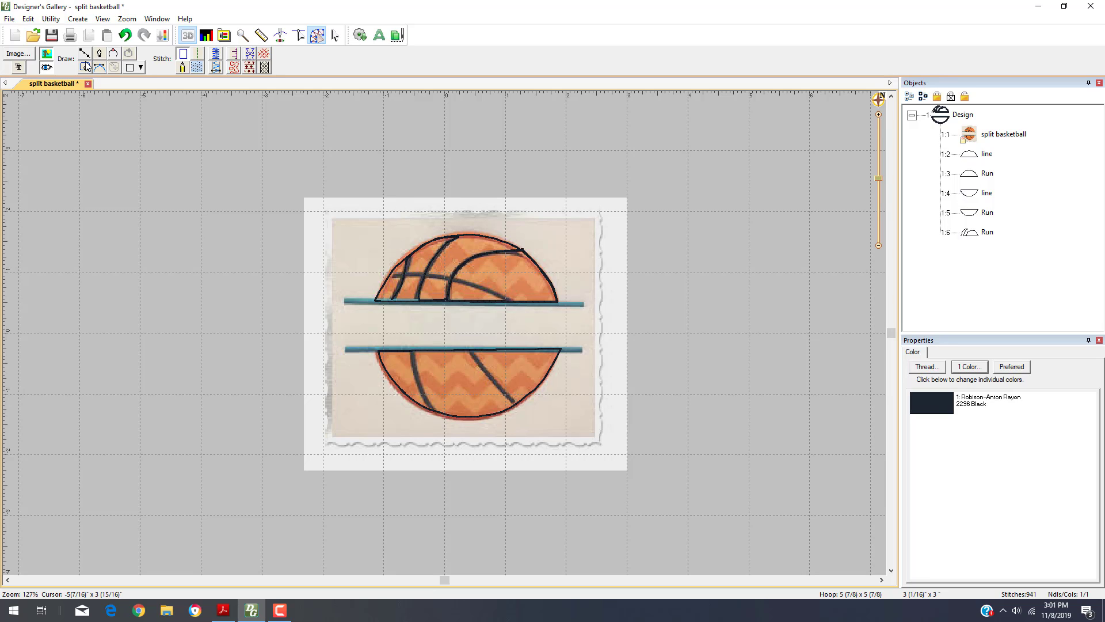
{"action": "left_click", "coordinate": [84, 55]}
{"action": "left_click", "coordinate": [375, 301]}
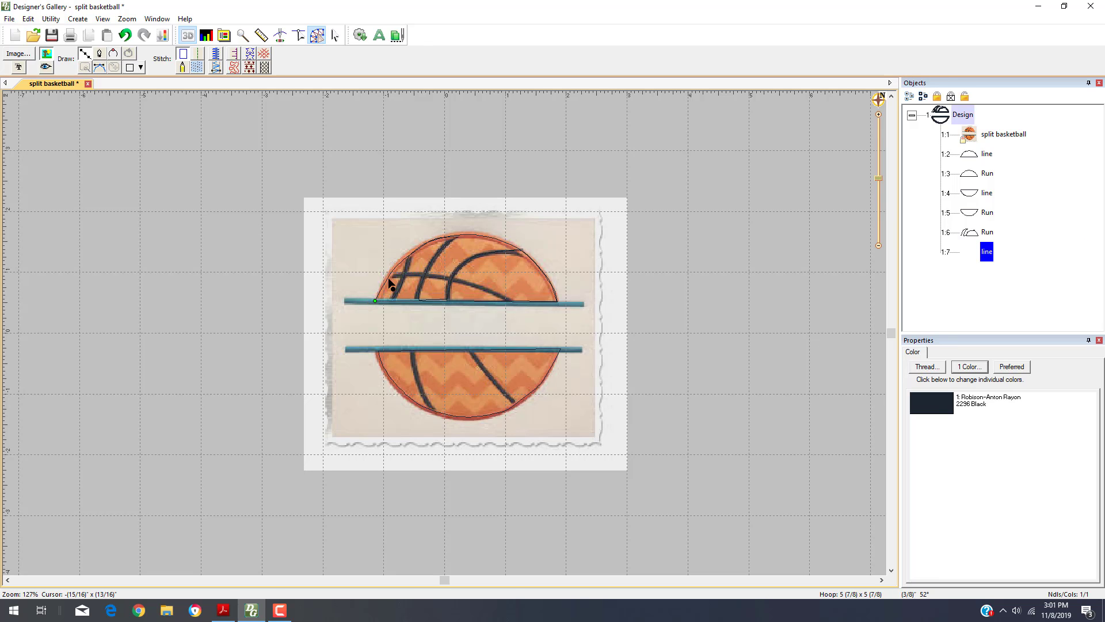
{"action": "left_click", "coordinate": [384, 280]}
{"action": "left_click", "coordinate": [397, 263]}
{"action": "left_click", "coordinate": [413, 251]}
{"action": "left_click", "coordinate": [433, 240]}
{"action": "left_click", "coordinate": [450, 235]}
{"action": "left_click", "coordinate": [464, 234]}
{"action": "left_click", "coordinate": [477, 233]}
{"action": "left_click", "coordinate": [492, 236]}
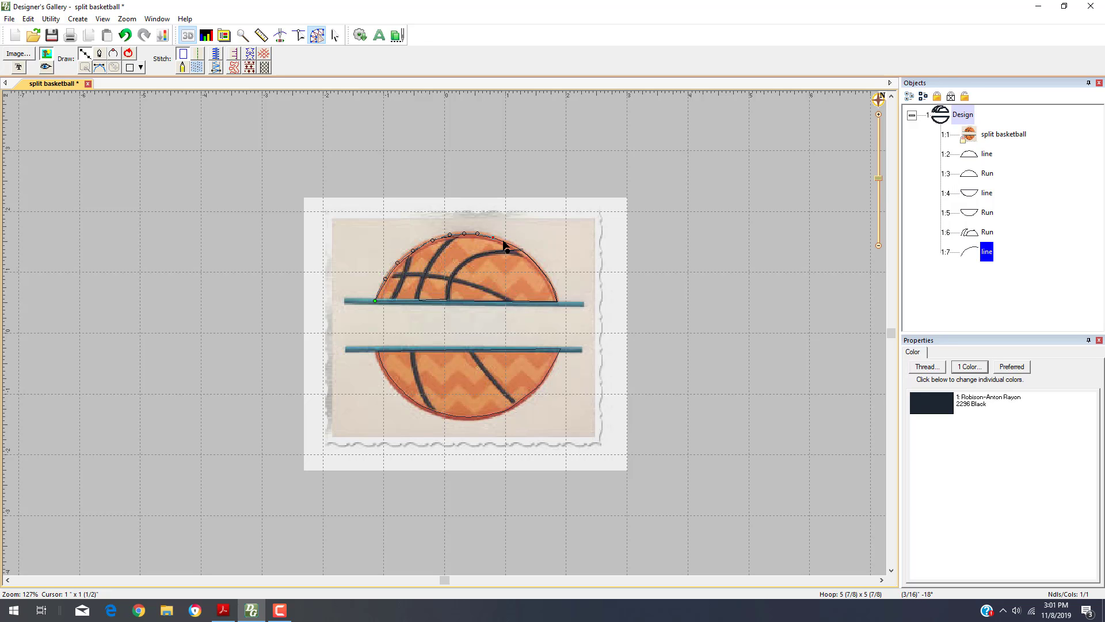
- Continue the line down the right side of the arc and finish it at the right end of the straight edge
{"action": "left_click", "coordinate": [504, 240]}
{"action": "left_click", "coordinate": [516, 246]}
{"action": "left_click", "coordinate": [525, 252]}
{"action": "left_click", "coordinate": [535, 261]}
{"action": "left_click", "coordinate": [544, 270]}
{"action": "left_click", "coordinate": [551, 281]}
{"action": "left_click", "coordinate": [556, 294]}
{"action": "left_click", "coordinate": [557, 302]}
{"action": "right_click", "coordinate": [557, 302]}
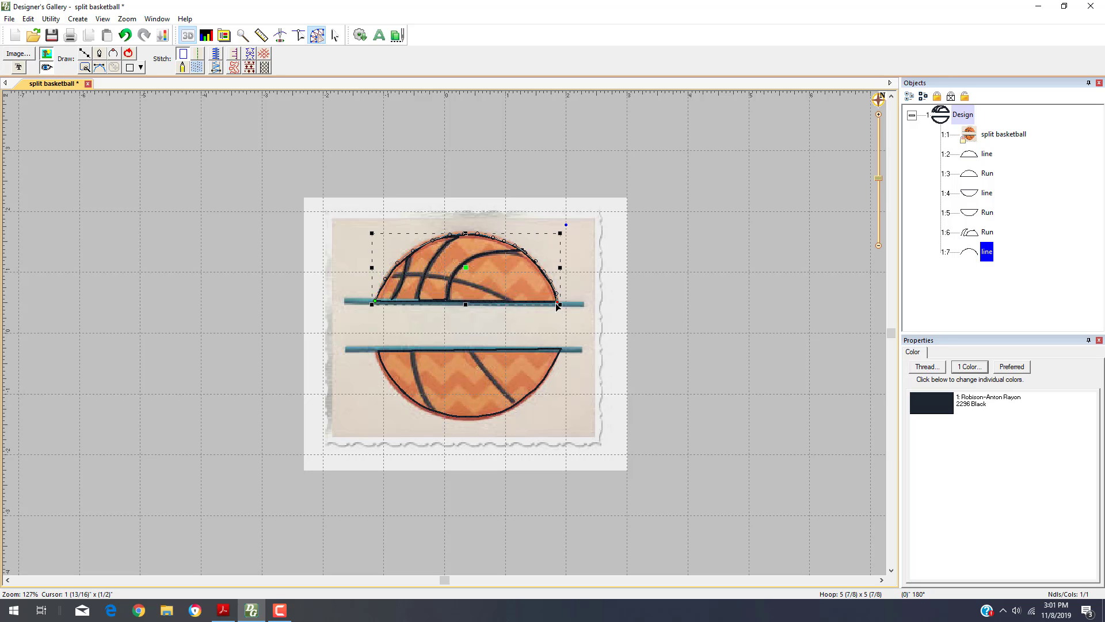
- Convert the upper arc line to a Satin Border and open its thread color selection
{"action": "left_click", "coordinate": [216, 53]}
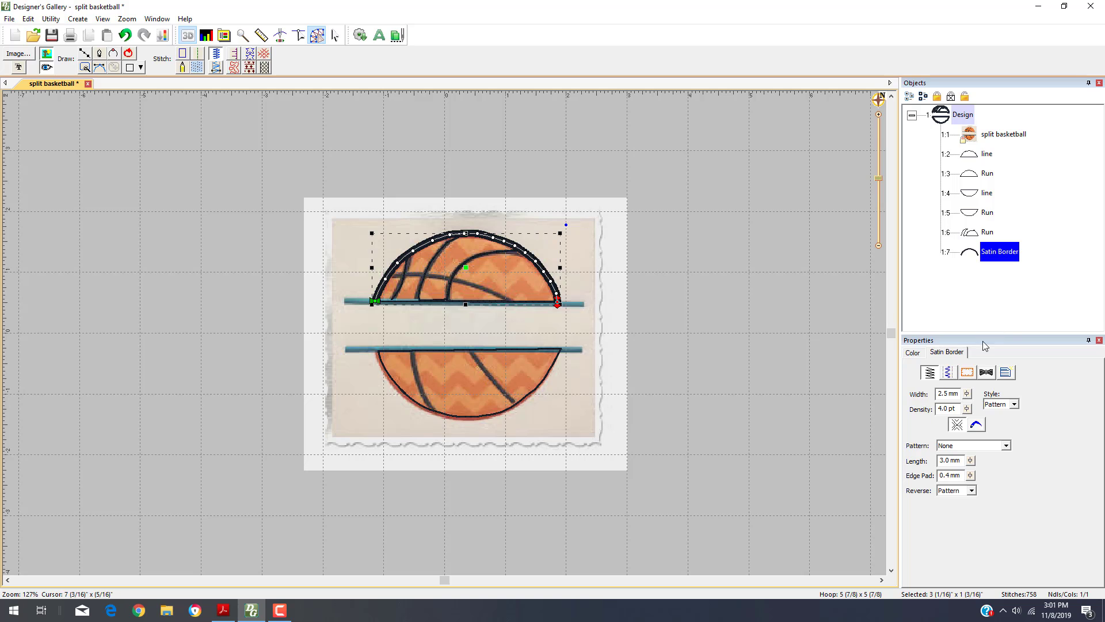
{"action": "left_click", "coordinate": [916, 358]}
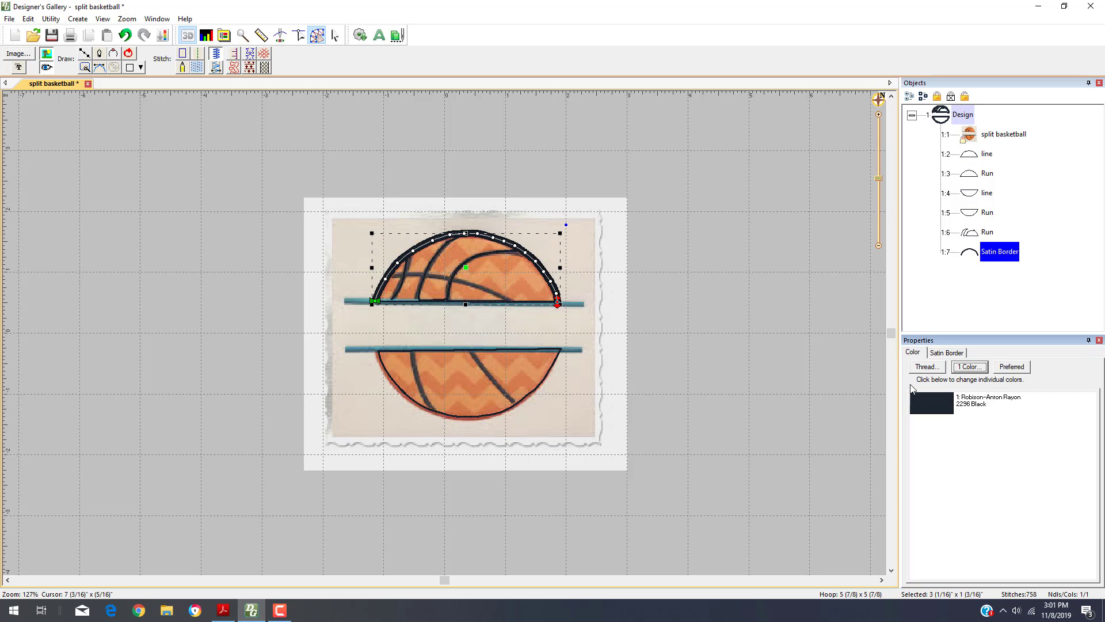
{"action": "double_click", "coordinate": [915, 403]}
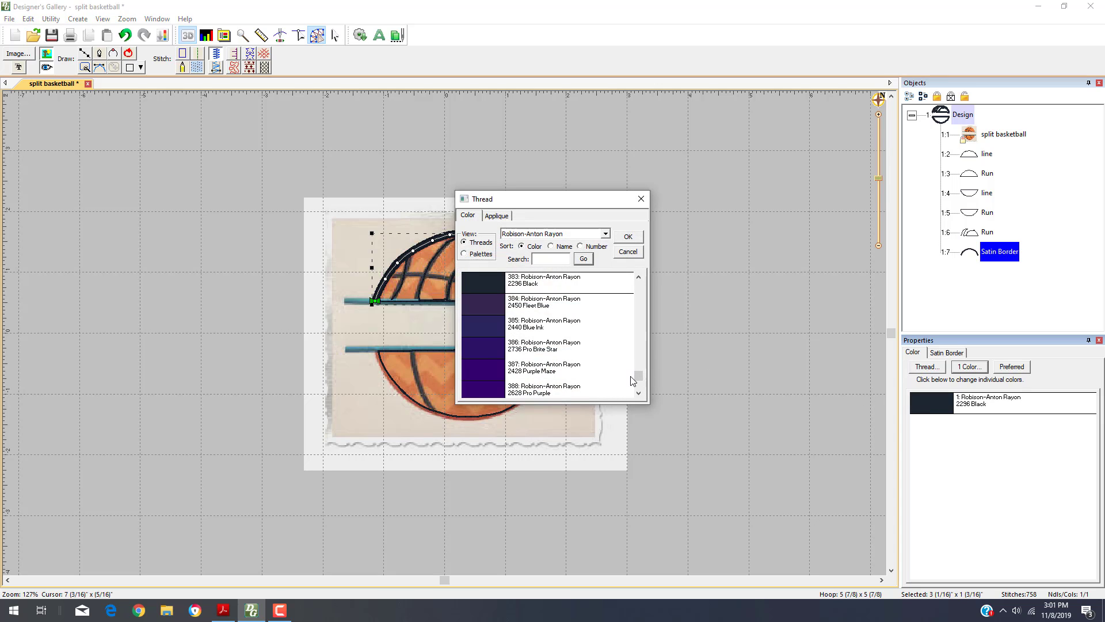
- Try thread 2558 Buttercup on the satin border and browse the Robison-Anton Rayon list for an orange shade
{"action": "left_click_drag", "start_coordinate": [638, 375], "coordinate": [641, 336]}
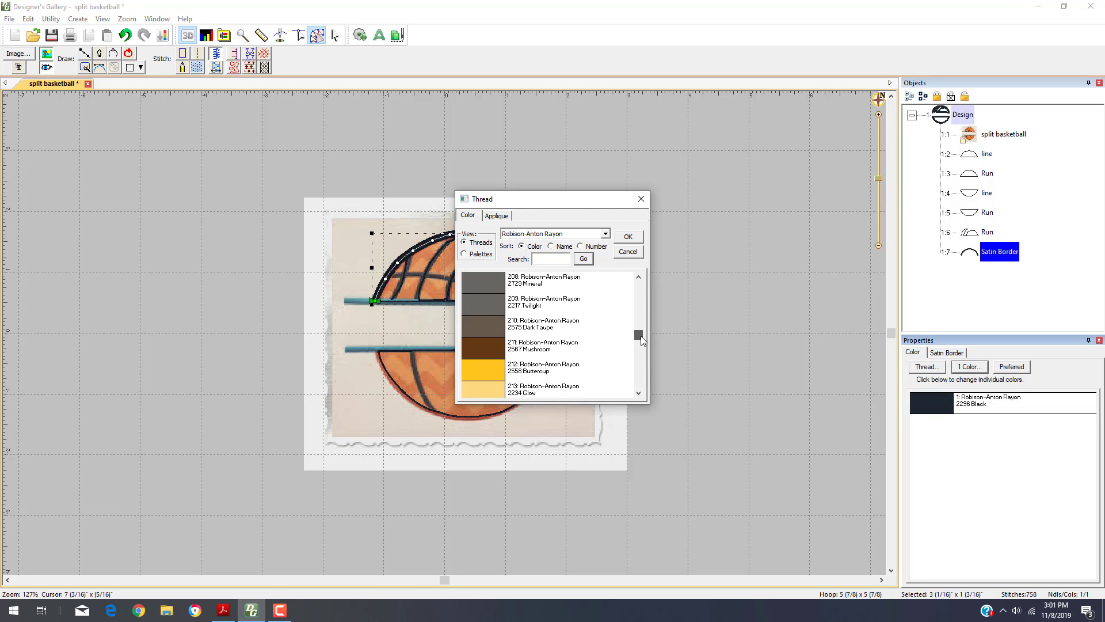
{"action": "left_click", "coordinate": [493, 369]}
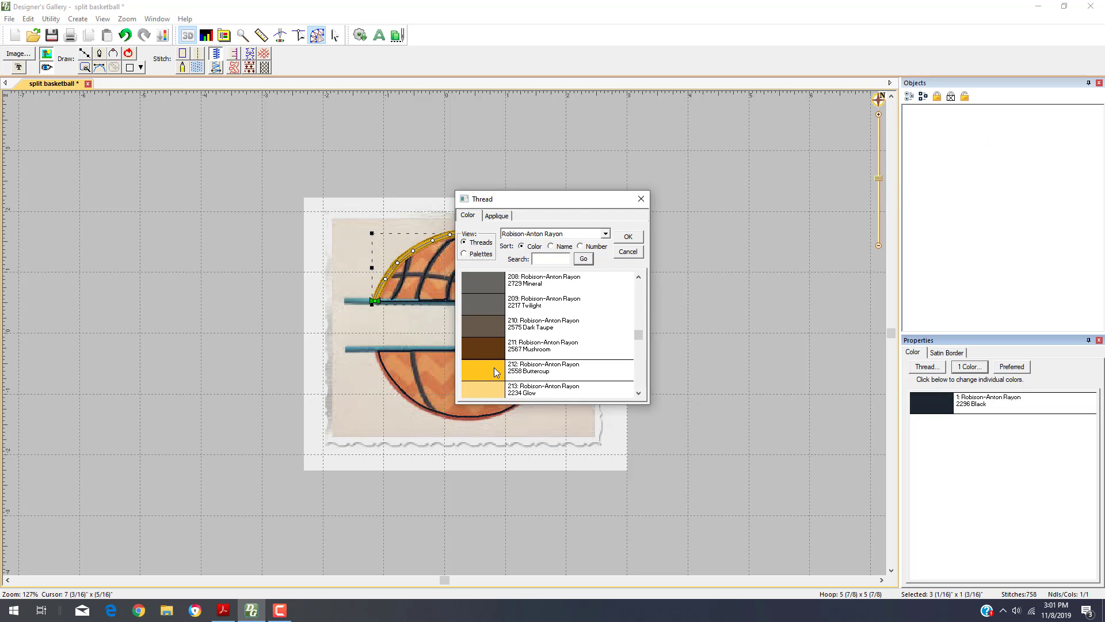
{"action": "left_click", "coordinate": [639, 394]}
{"action": "left_click", "coordinate": [638, 394]}
{"action": "left_click", "coordinate": [639, 393]}
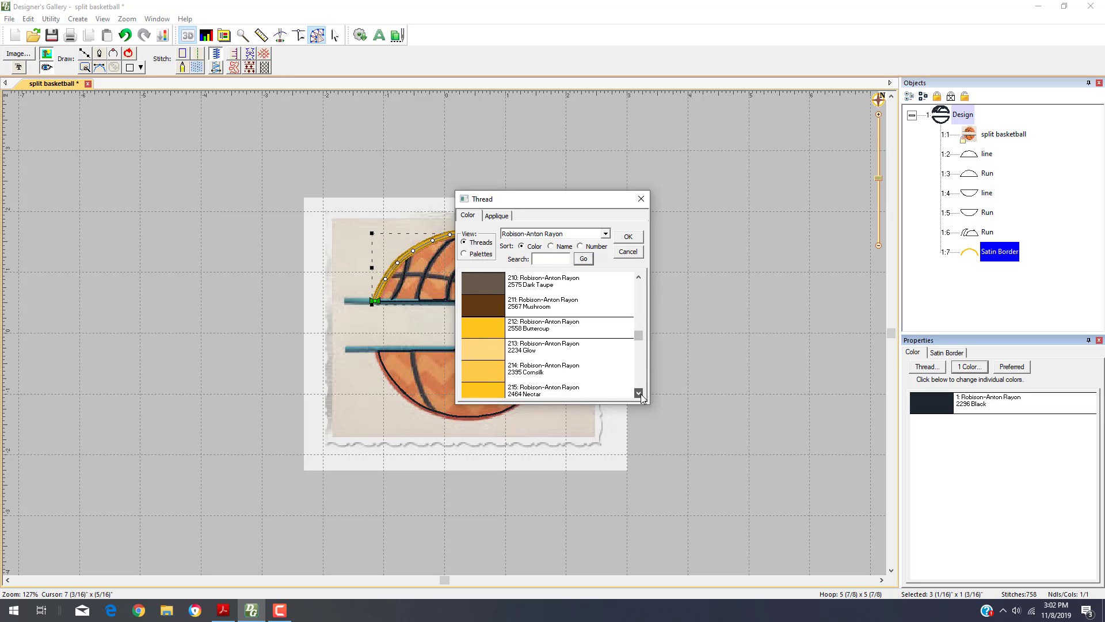
{"action": "left_click", "coordinate": [638, 393]}
{"action": "left_click", "coordinate": [638, 393]}
{"action": "left_click", "coordinate": [639, 393]}
{"action": "left_click", "coordinate": [638, 392]}
{"action": "left_click", "coordinate": [638, 393]}
{"action": "left_click", "coordinate": [638, 392]}
{"action": "left_click", "coordinate": [639, 393]}
{"action": "left_click", "coordinate": [638, 392]}
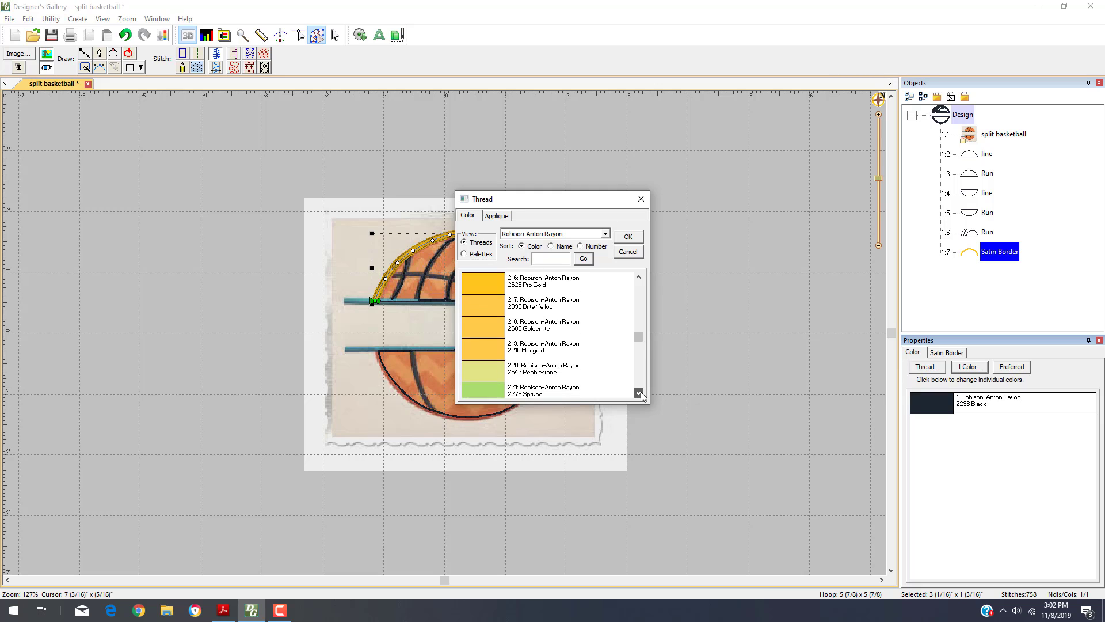
{"action": "left_click", "coordinate": [638, 393]}
{"action": "double_click", "coordinate": [638, 392]}
{"action": "double_click", "coordinate": [639, 393]}
{"action": "double_click", "coordinate": [638, 393]}
{"action": "left_click", "coordinate": [638, 392]}
{"action": "double_click", "coordinate": [639, 393]}
{"action": "double_click", "coordinate": [639, 393]}
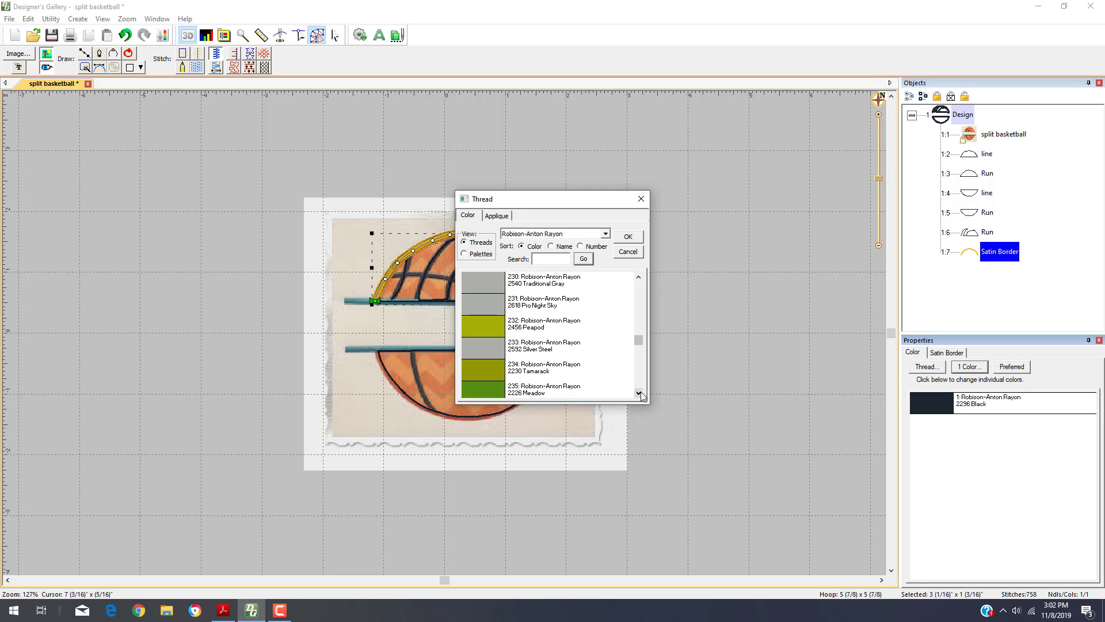
{"action": "double_click", "coordinate": [638, 392]}
{"action": "double_click", "coordinate": [639, 392]}
{"action": "double_click", "coordinate": [639, 393]}
{"action": "left_click", "coordinate": [639, 392]}
{"action": "double_click", "coordinate": [638, 392]}
{"action": "left_click", "coordinate": [638, 392]}
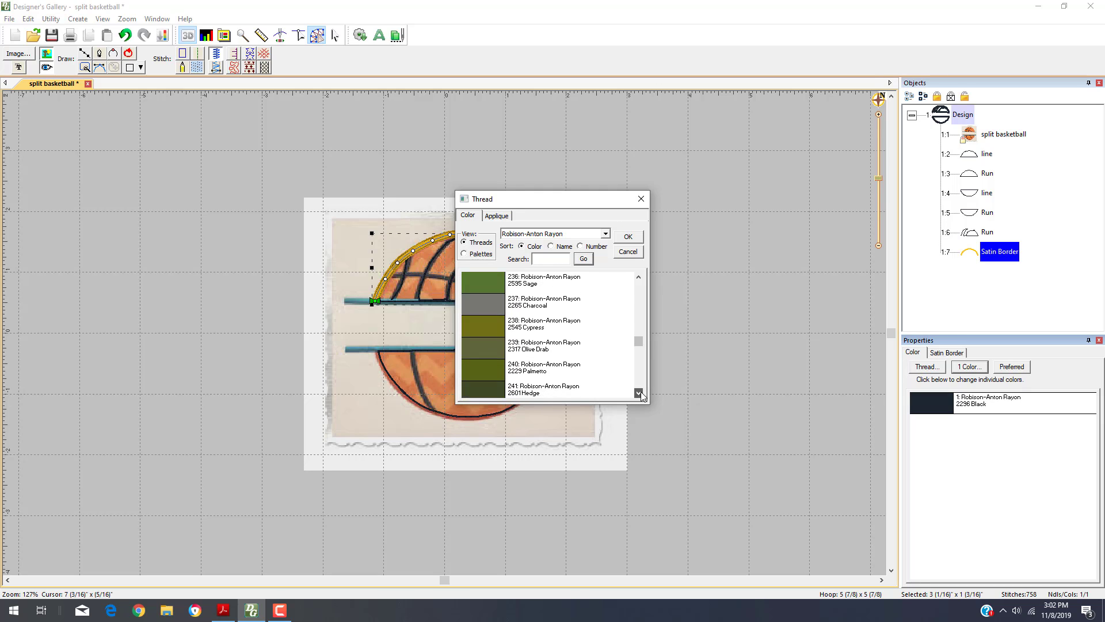
{"action": "double_click", "coordinate": [638, 393]}
{"action": "double_click", "coordinate": [638, 393]}
{"action": "double_click", "coordinate": [638, 392]}
{"action": "left_click", "coordinate": [638, 393]}
{"action": "double_click", "coordinate": [638, 393]}
{"action": "left_click", "coordinate": [638, 393]}
{"action": "double_click", "coordinate": [638, 393]}
{"action": "left_click", "coordinate": [638, 393]}
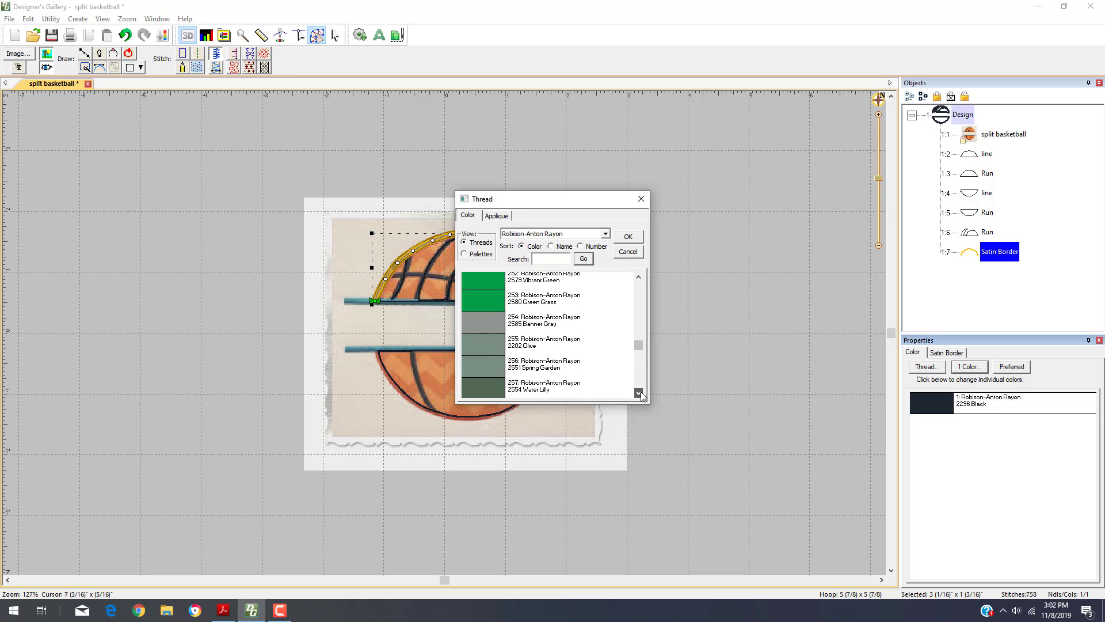
{"action": "double_click", "coordinate": [638, 392]}
{"action": "left_click", "coordinate": [638, 393]}
{"action": "left_click", "coordinate": [638, 393]}
{"action": "double_click", "coordinate": [638, 393]}
{"action": "left_click", "coordinate": [638, 392]}
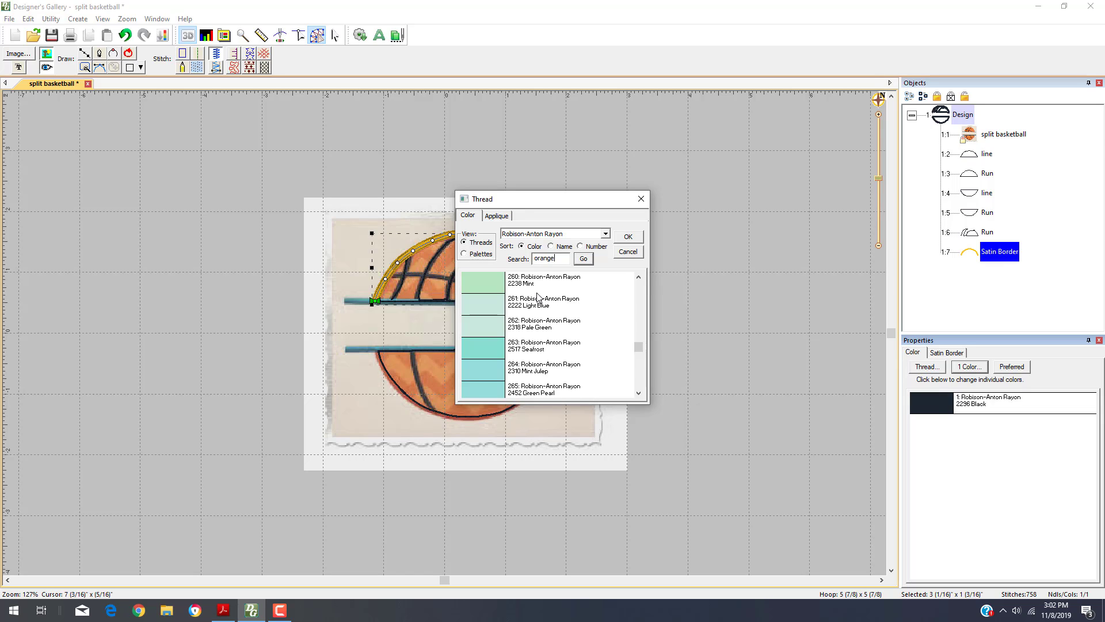
- Search the threads for "orange" and assign 2330 Golden Poppy to the satin border
{"action": "left_click", "coordinate": [585, 262]}
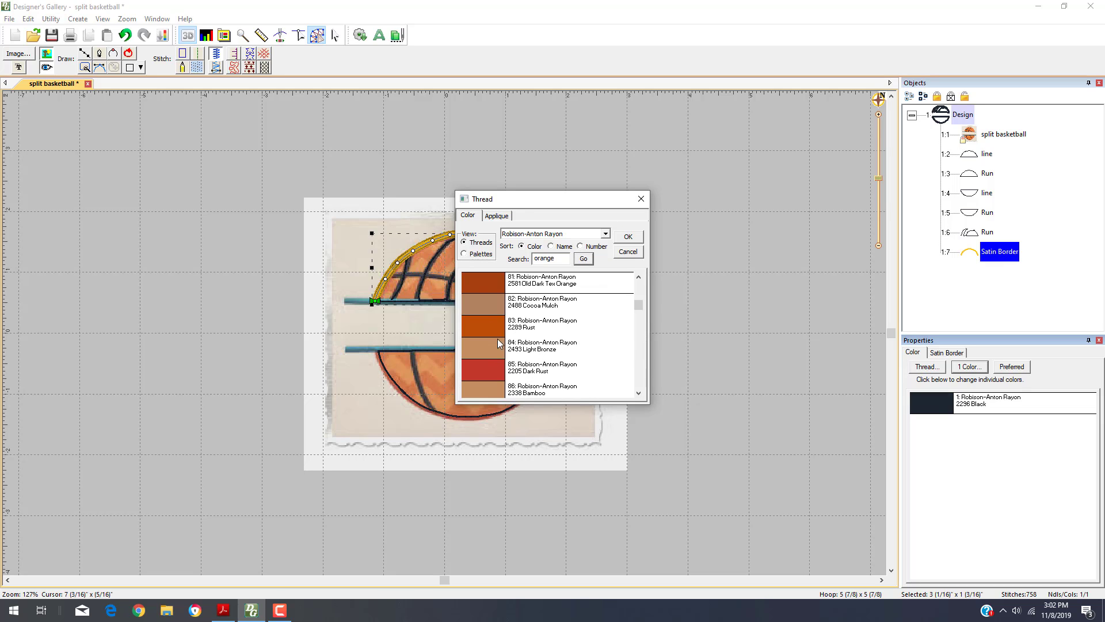
{"action": "left_click", "coordinate": [505, 344]}
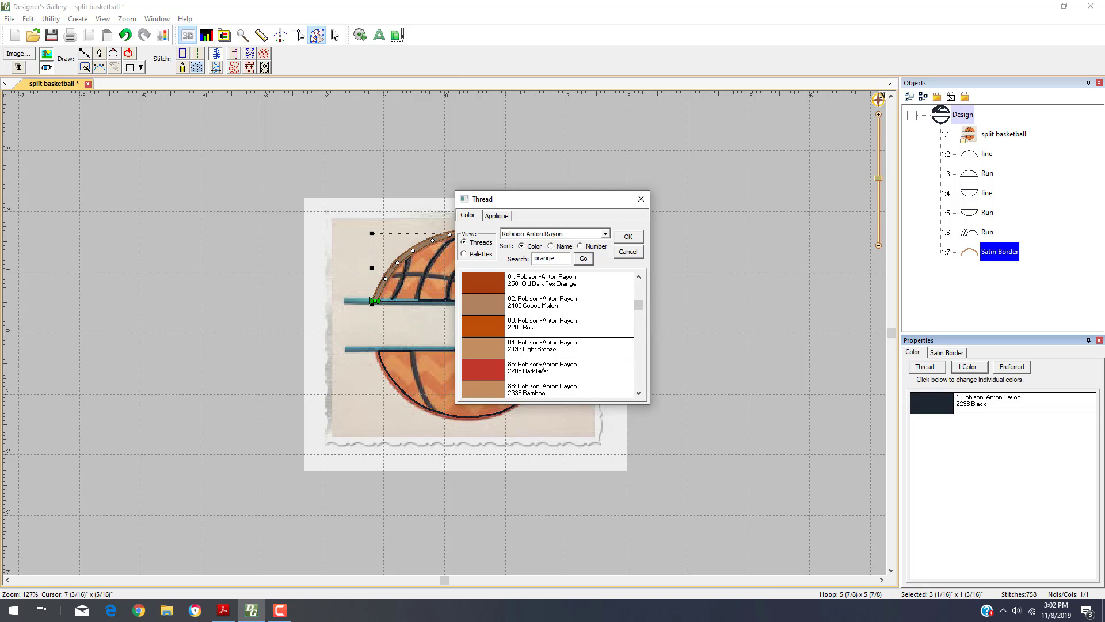
{"action": "left_click", "coordinate": [482, 286]}
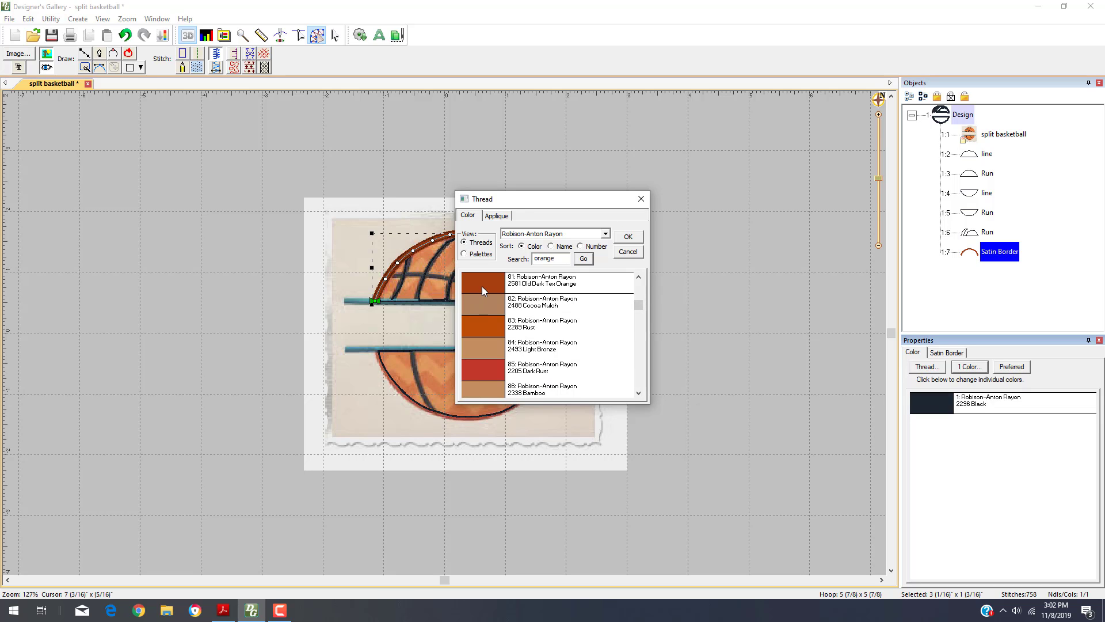
{"action": "left_click_drag", "start_coordinate": [640, 310], "coordinate": [642, 314]}
{"action": "left_click", "coordinate": [502, 375]}
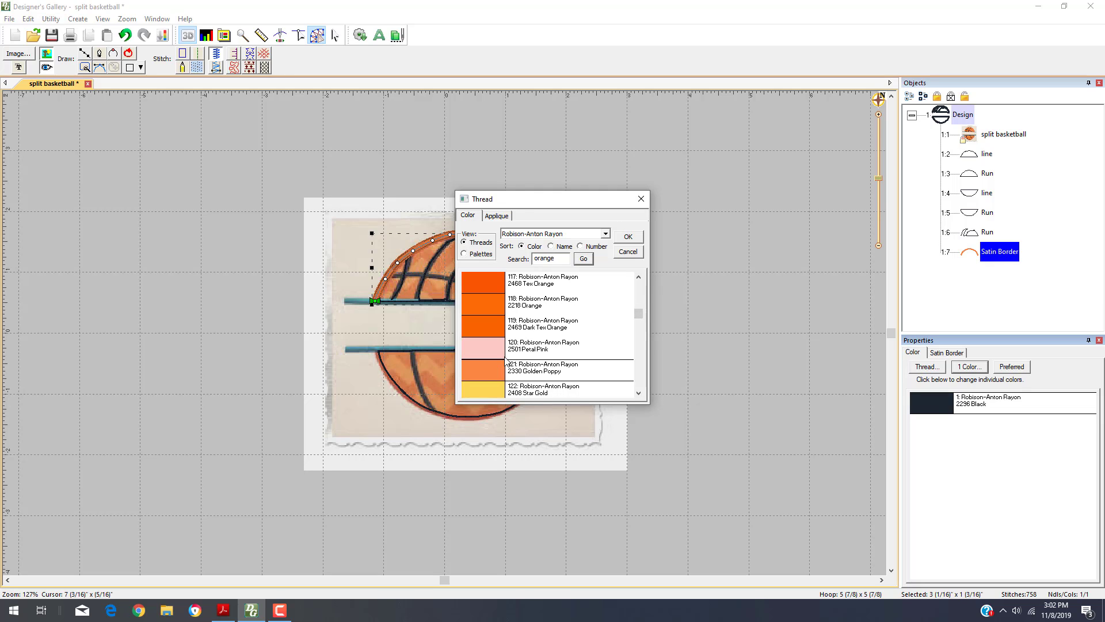
{"action": "left_click", "coordinate": [629, 238]}
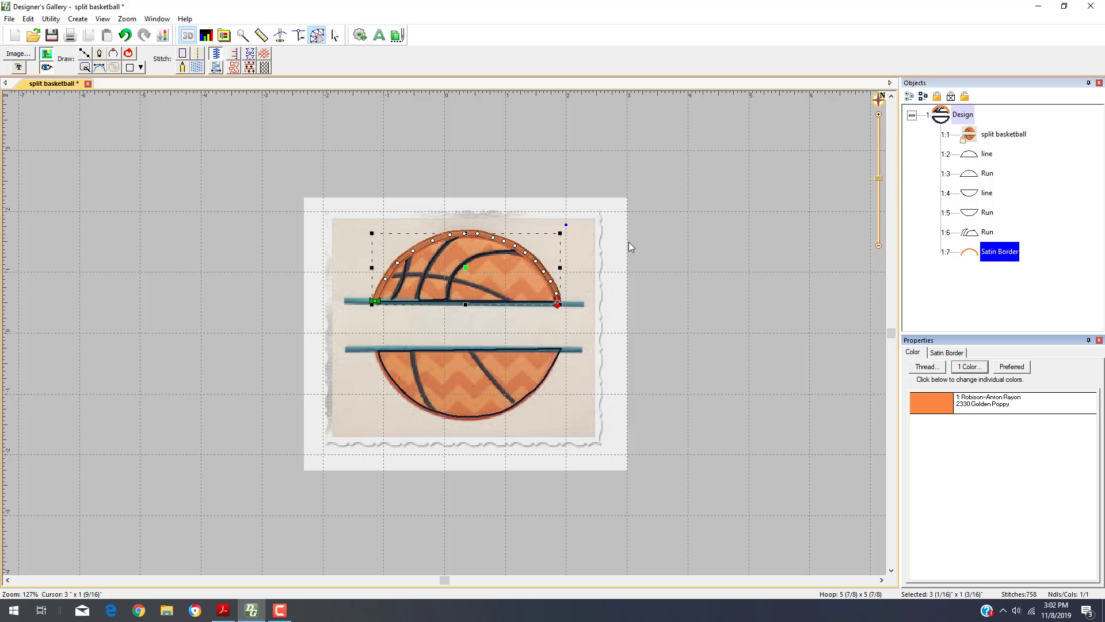
{"action": "left_click", "coordinate": [723, 307]}
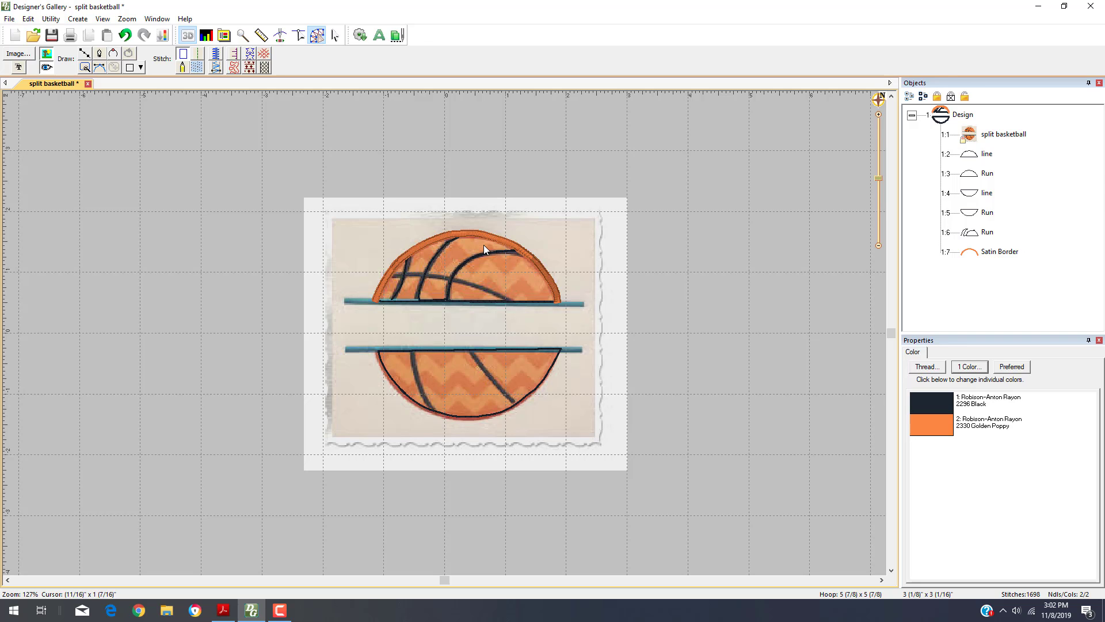
- Draw a line along the lower half's outer edge from its upper right corner down to the base of the right seam
{"action": "left_click", "coordinate": [375, 298]}
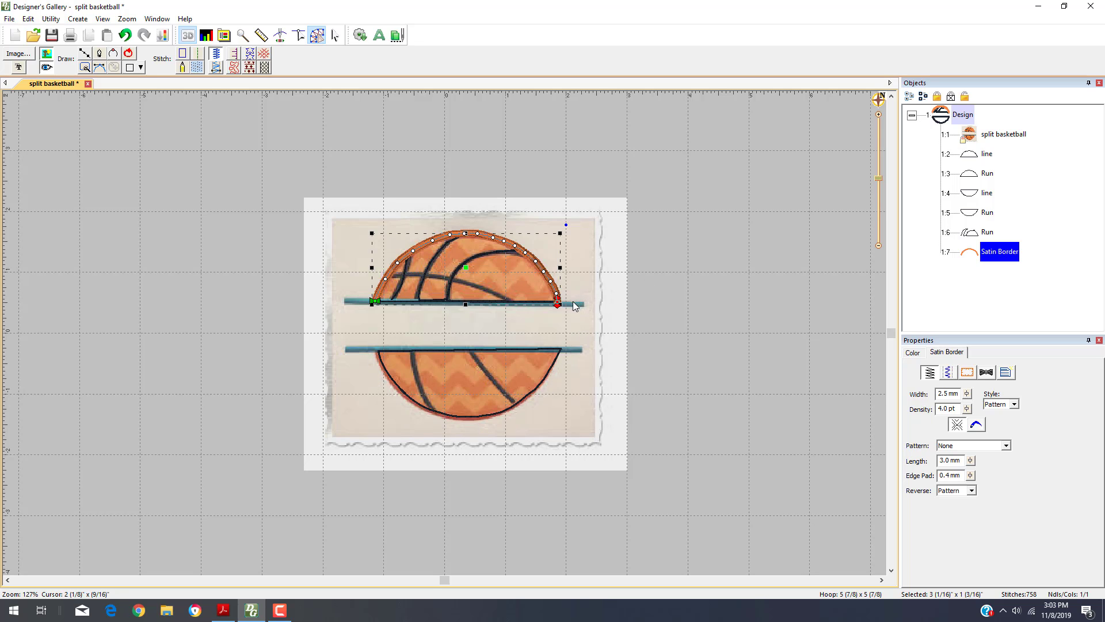
{"action": "mouse_move", "coordinate": [557, 305]}
{"action": "left_mouse_down"}
{"action": "mouse_move", "coordinate": [451, 304]}
{"action": "mouse_move", "coordinate": [683, 340]}
{"action": "left_mouse_up"}
{"action": "left_click", "coordinate": [84, 53]}
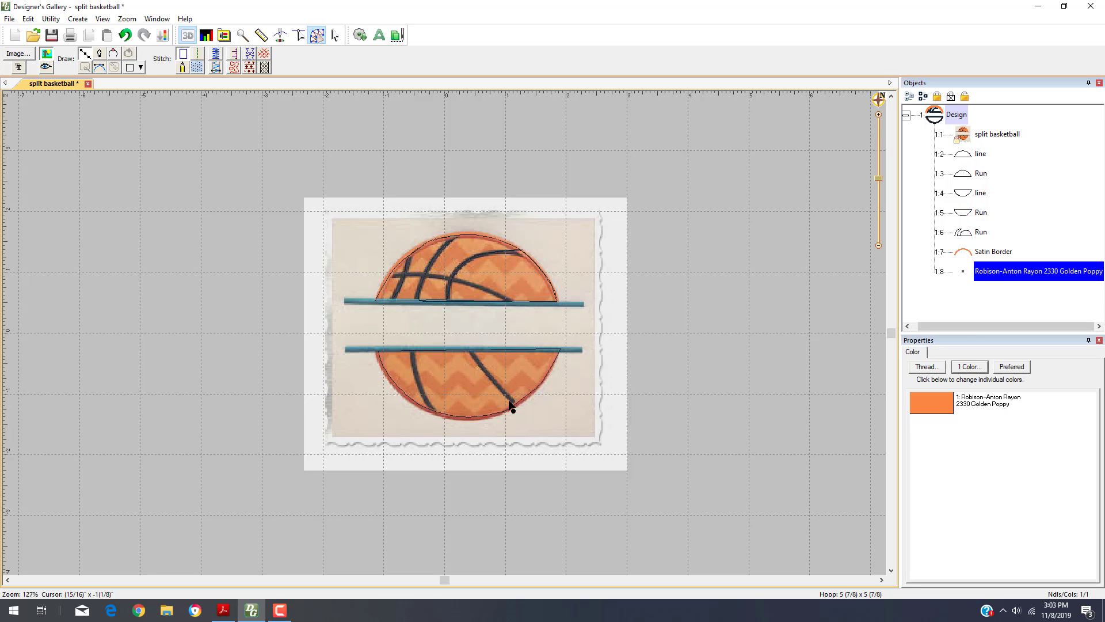
{"action": "left_click", "coordinate": [559, 348]}
{"action": "left_click", "coordinate": [547, 371]}
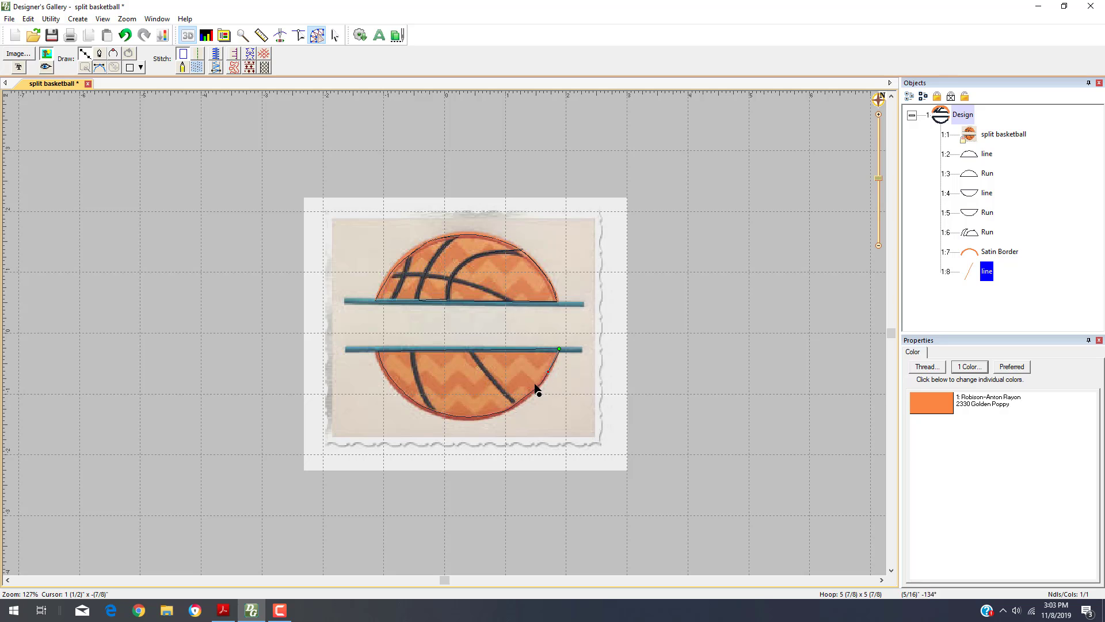
{"action": "left_click", "coordinate": [534, 391]}
{"action": "left_click", "coordinate": [514, 404]}
{"action": "key", "text": "Return"}
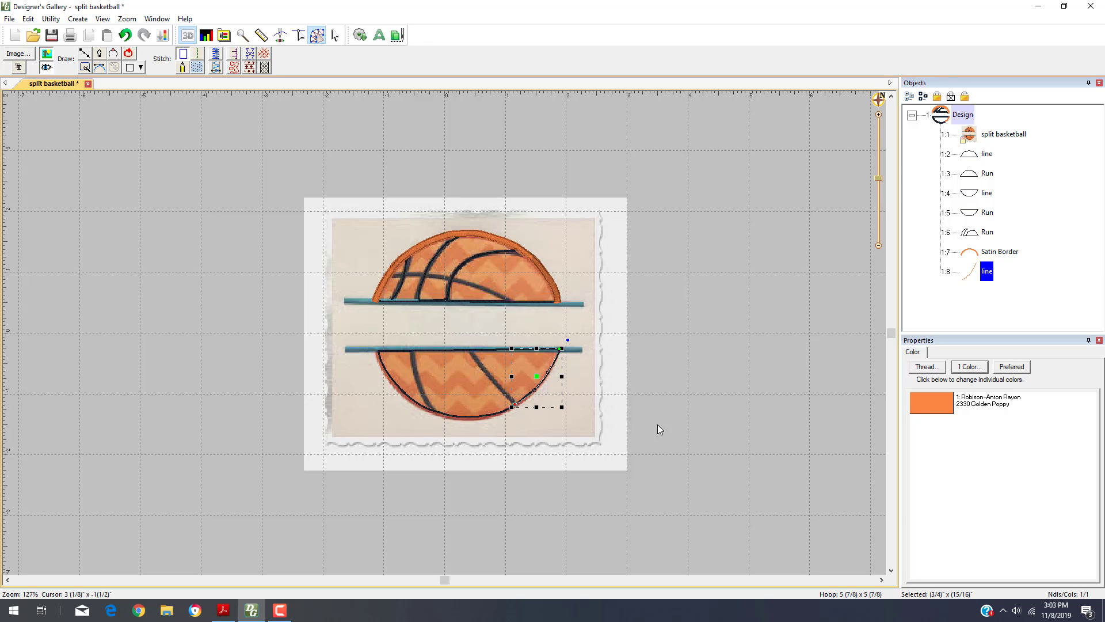
- Convert the lower half's right edge line to a Run stitch and set its type to Single
{"action": "left_click", "coordinate": [196, 58]}
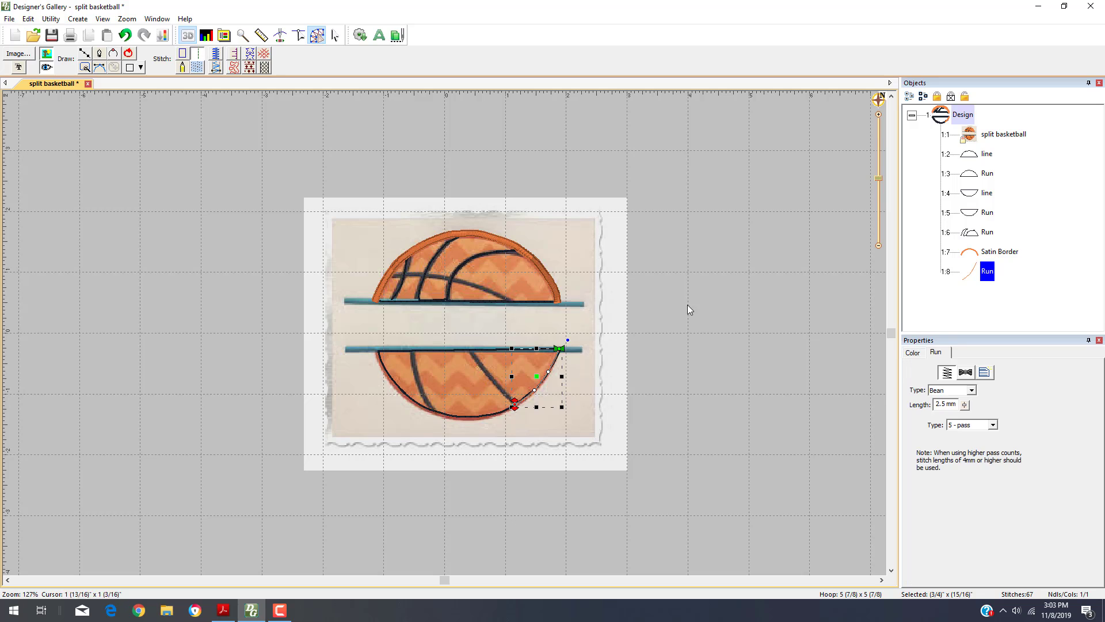
{"action": "left_click", "coordinate": [972, 391]}
{"action": "left_click", "coordinate": [947, 398]}
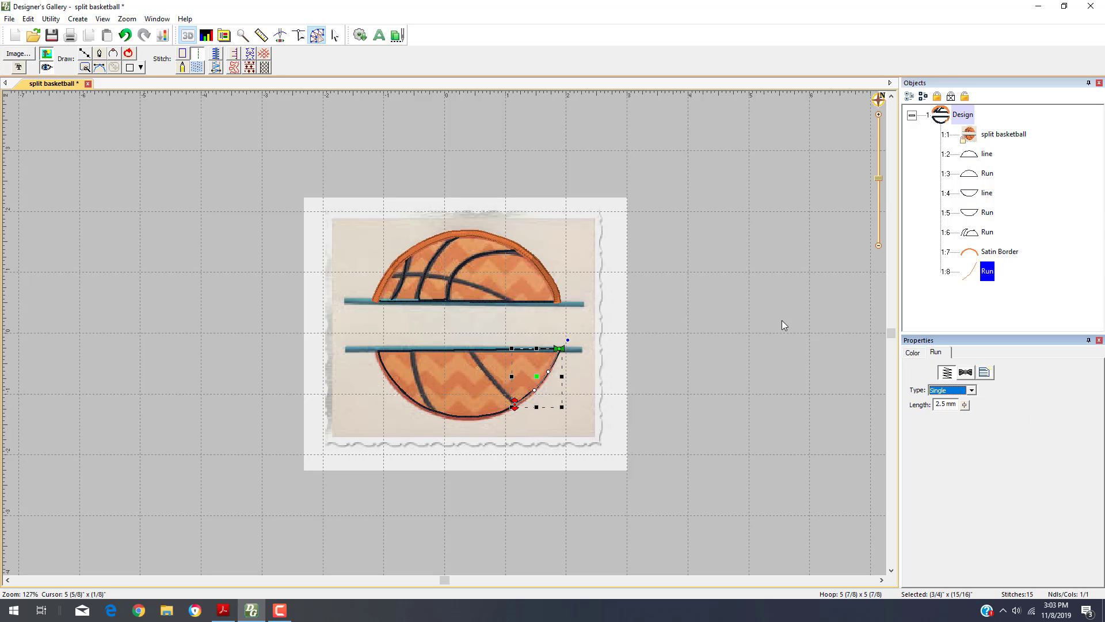
{"action": "left_click", "coordinate": [693, 275]}
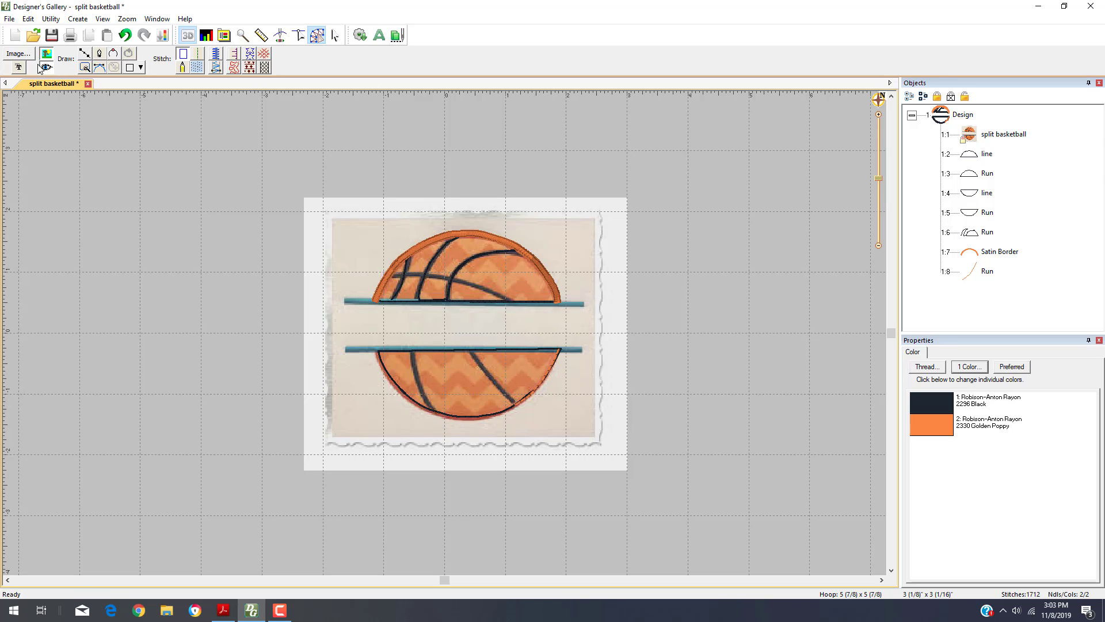
- Draw a line up the lower half's right seam from the outer edge to the straight edge
{"action": "left_click", "coordinate": [84, 56]}
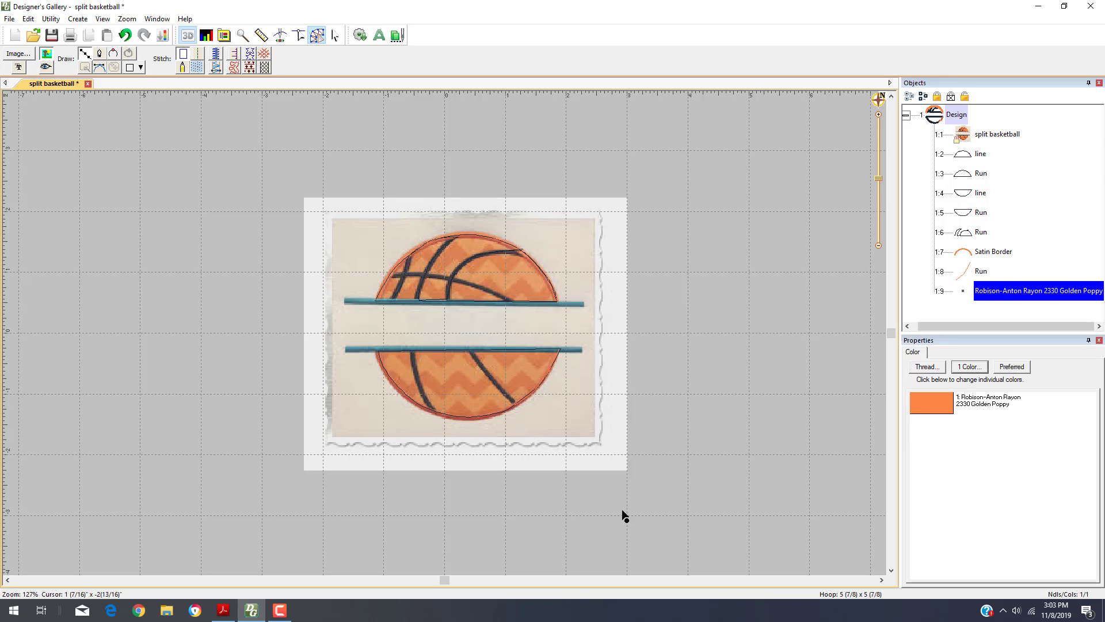
{"action": "left_click", "coordinate": [515, 404]}
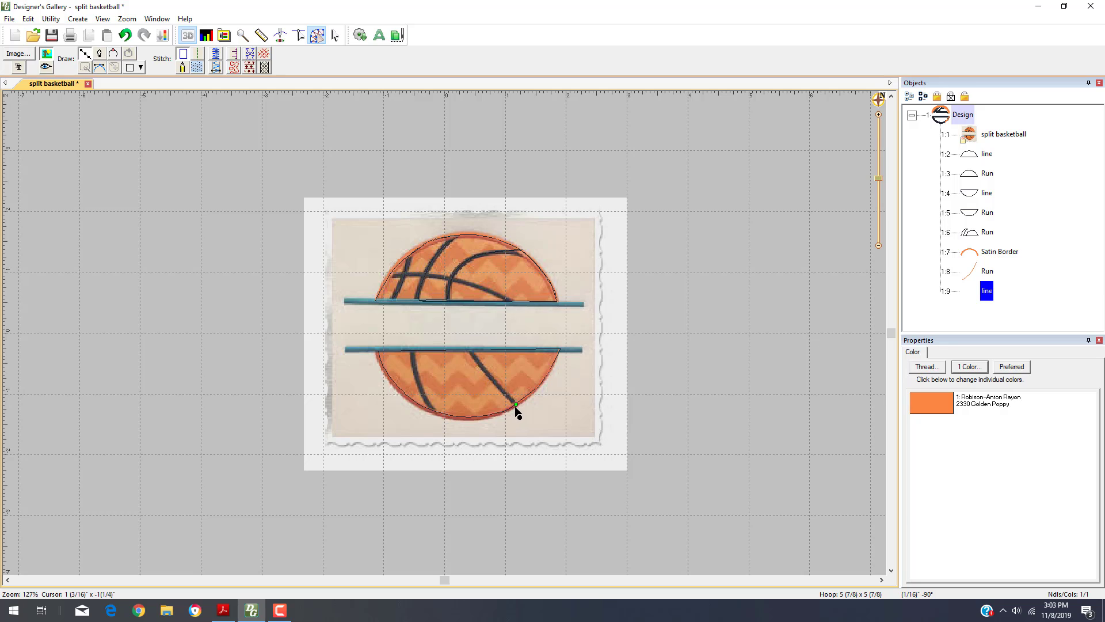
{"action": "left_click", "coordinate": [471, 352]}
{"action": "key", "text": "Return"}
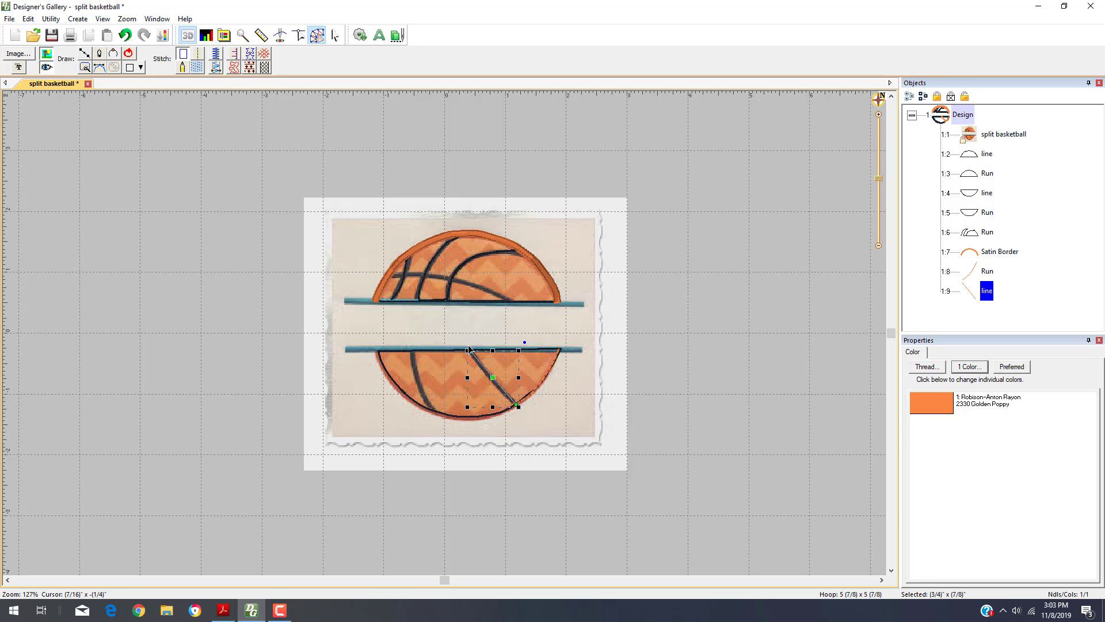
- Convert the lower right seam line to a Run stitch and set its type to Bean
{"action": "left_click", "coordinate": [198, 55]}
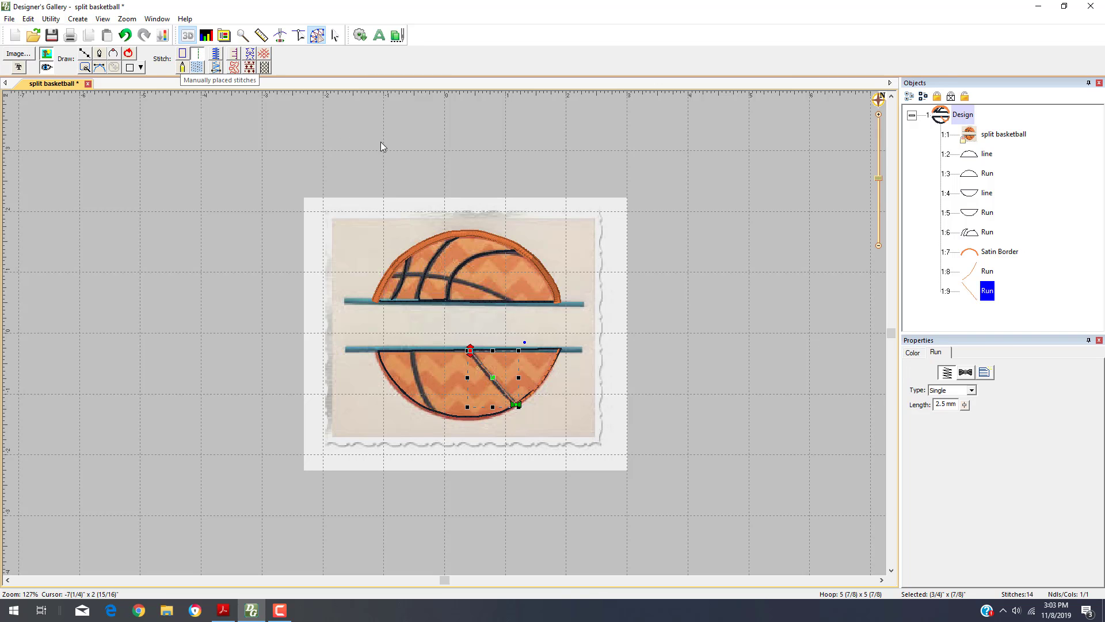
{"action": "left_click", "coordinate": [973, 391]}
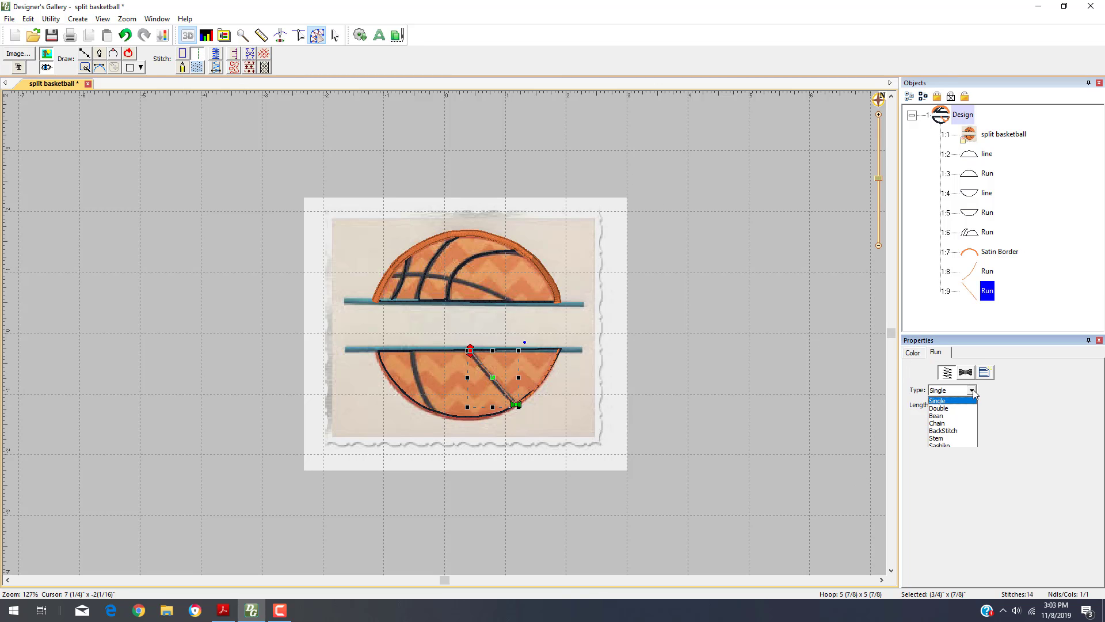
{"action": "left_click", "coordinate": [960, 416]}
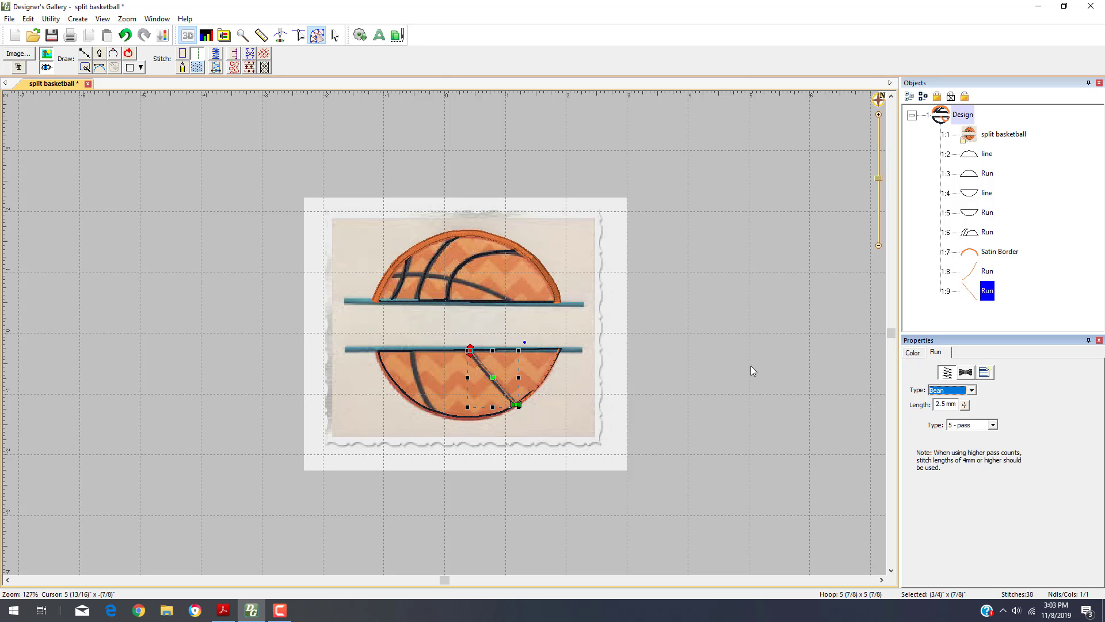
{"action": "left_click", "coordinate": [758, 351]}
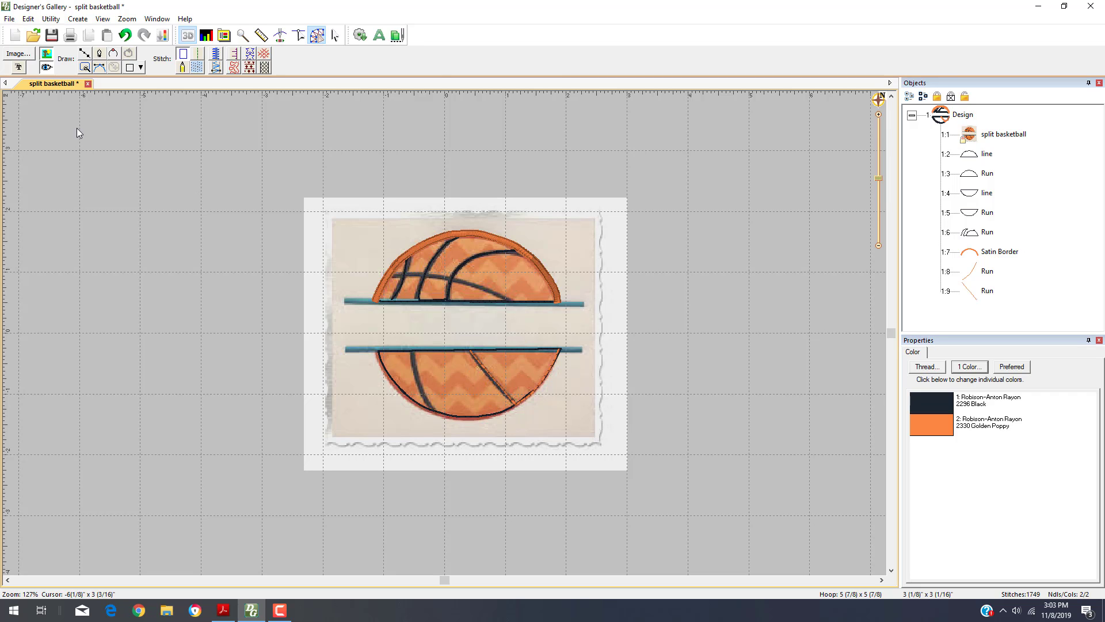
{"action": "left_click", "coordinate": [85, 54]}
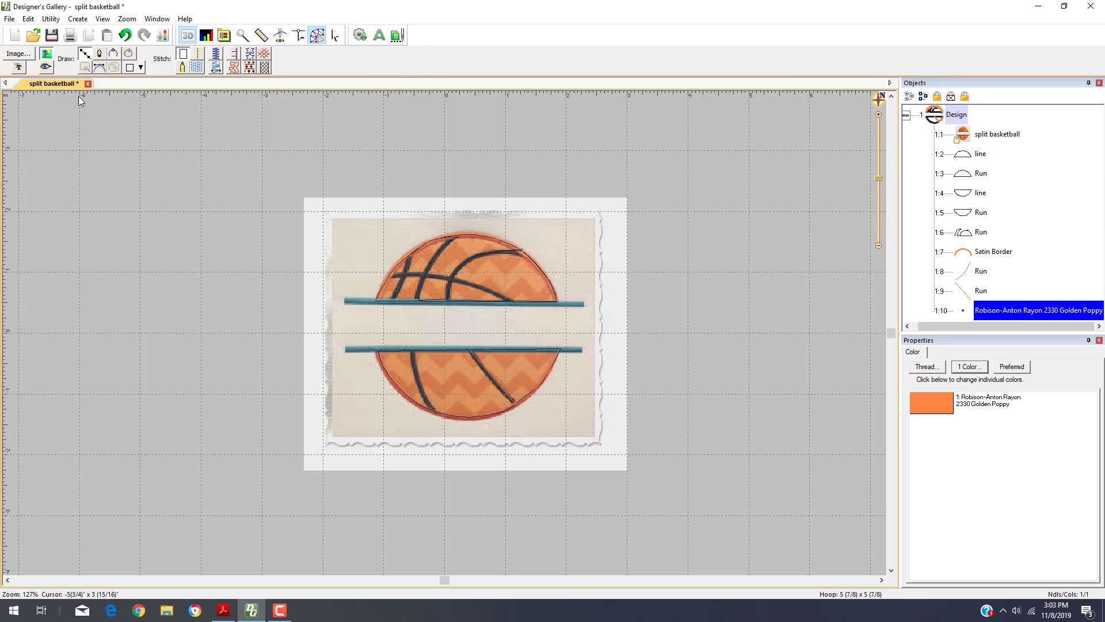
{"action": "left_click", "coordinate": [413, 350]}
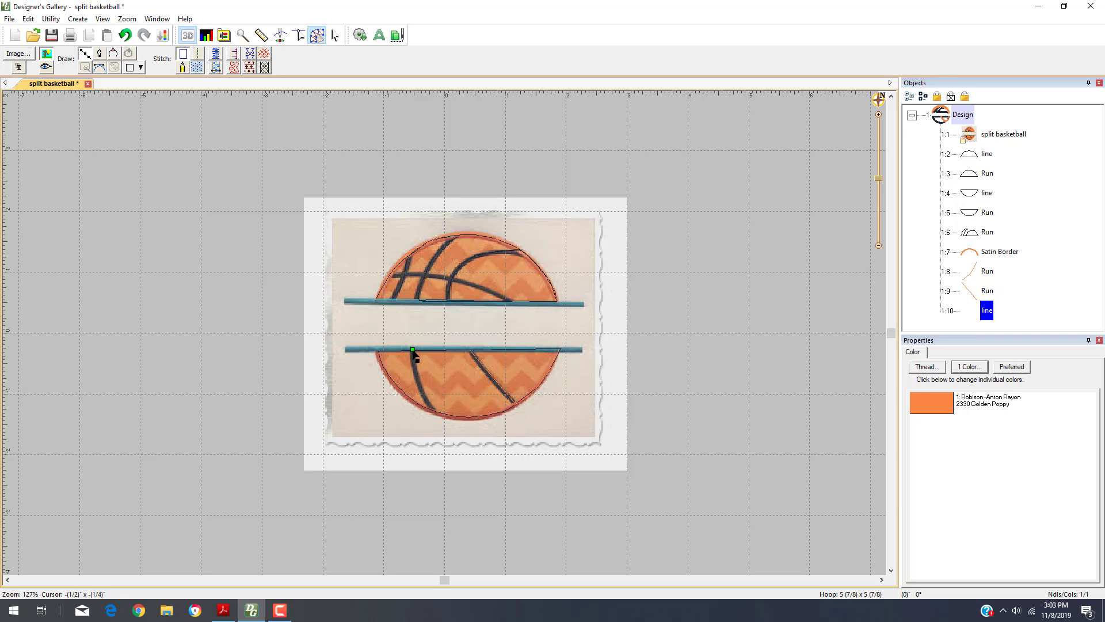
{"action": "left_click", "coordinate": [125, 35]}
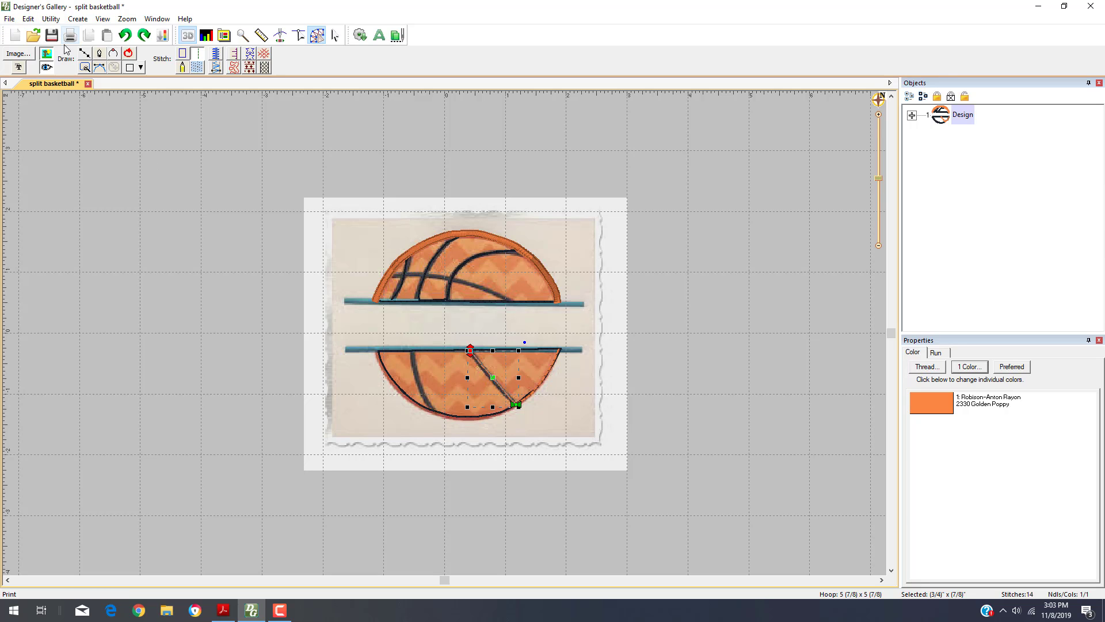
- Draw a line about 1 inch long along the lower half's straight edge from the right seam to the left seam
{"action": "left_click", "coordinate": [84, 53]}
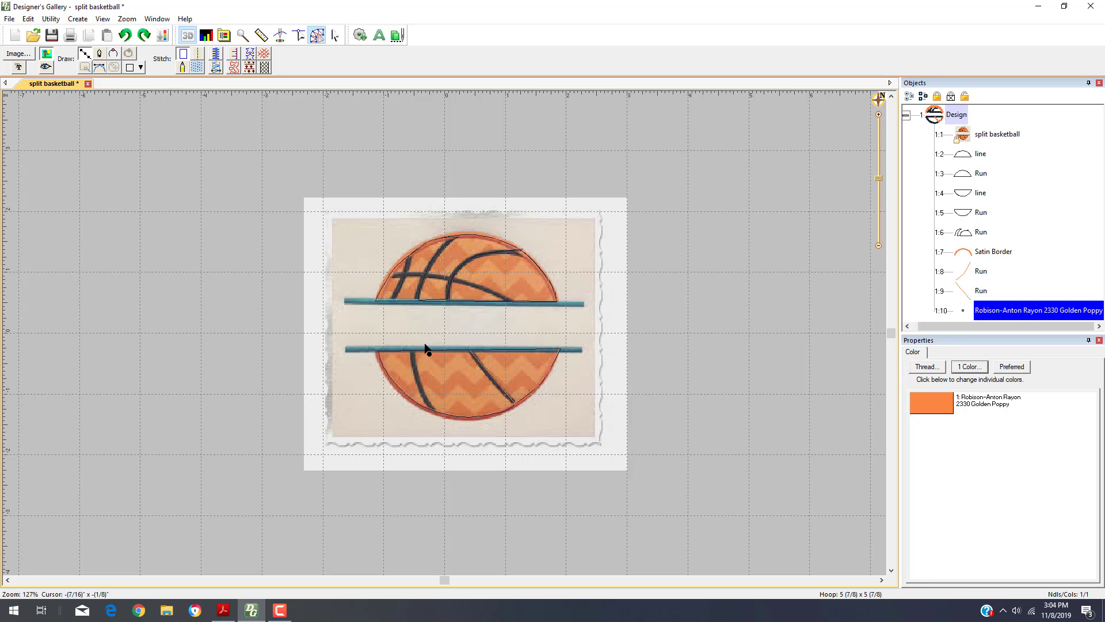
{"action": "left_click", "coordinate": [472, 350]}
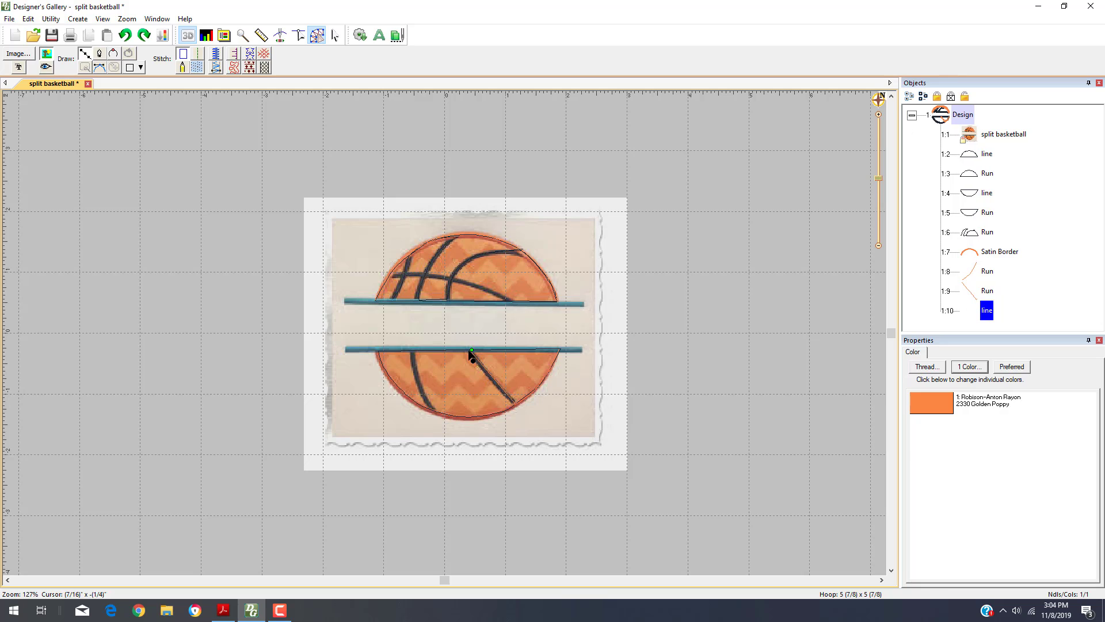
{"action": "left_click", "coordinate": [412, 350]}
{"action": "key", "text": "Return"}
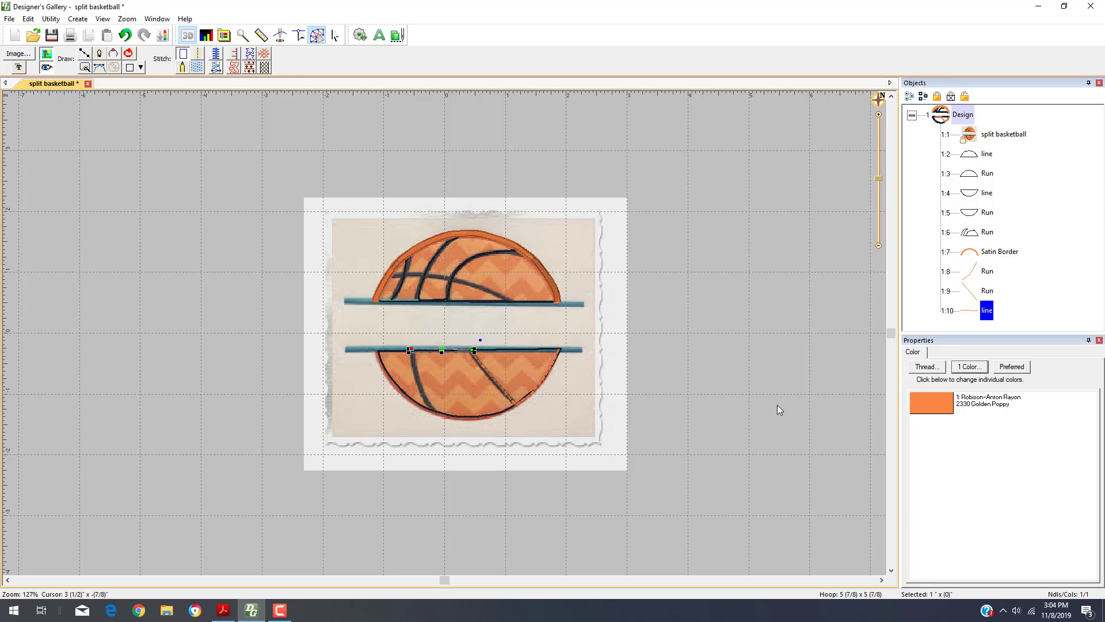
- Convert the line between the two lower seams to a Run stitch and set its type to Single
{"action": "left_click", "coordinate": [200, 55]}
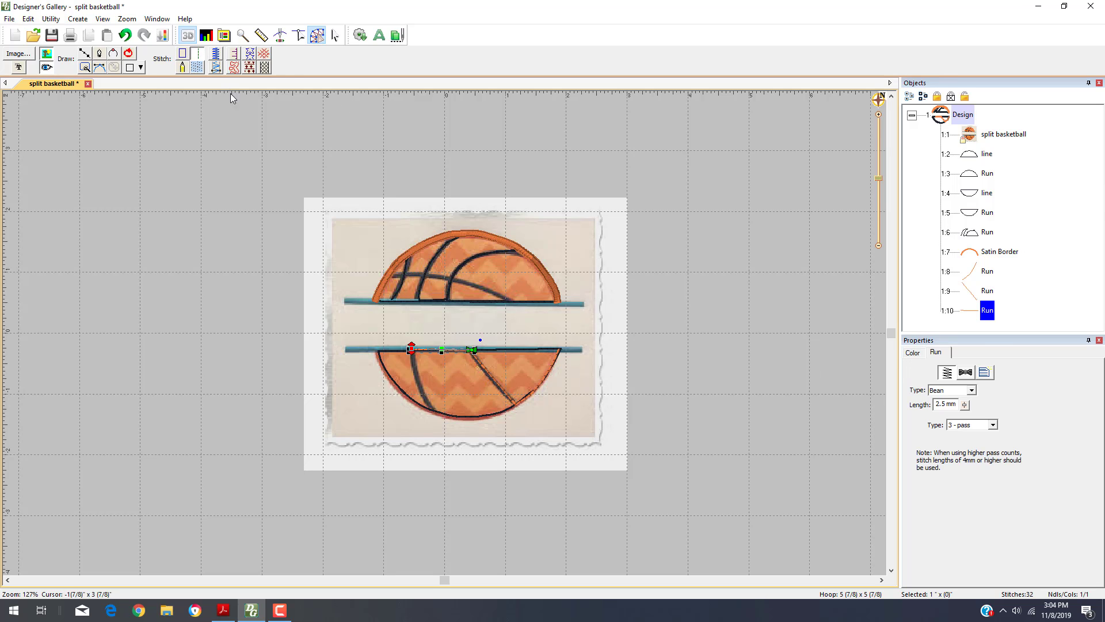
{"action": "left_click", "coordinate": [973, 391]}
{"action": "left_click", "coordinate": [949, 411]}
{"action": "left_click", "coordinate": [620, 275]}
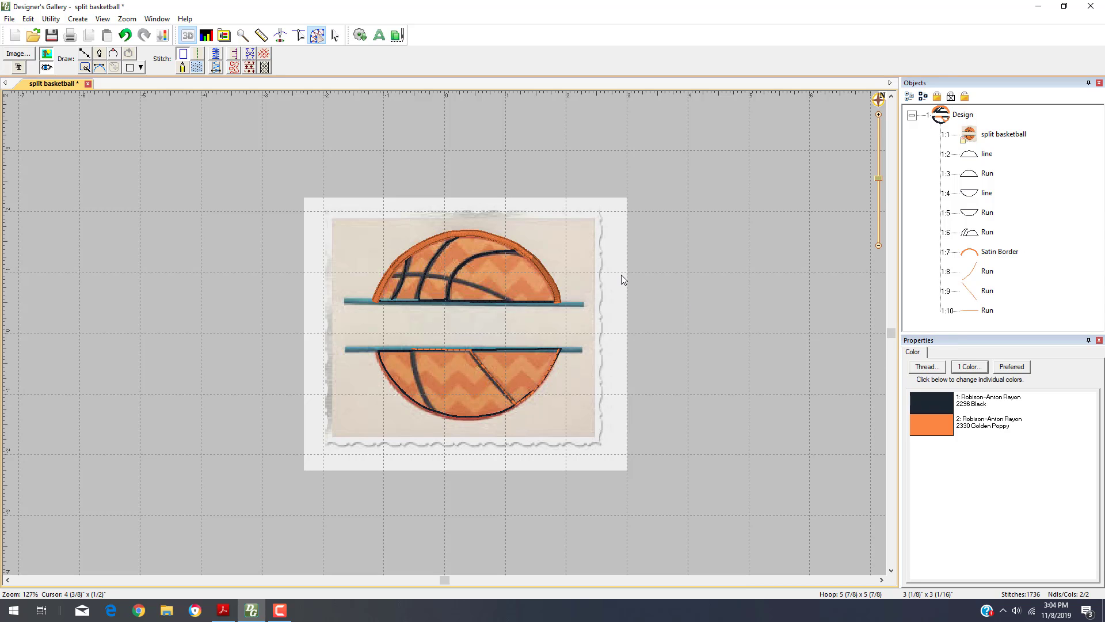
- Draw a curved line about 1 inch tall down the lower half's left seam from the straight edge to the outer edge
{"action": "left_click", "coordinate": [84, 53]}
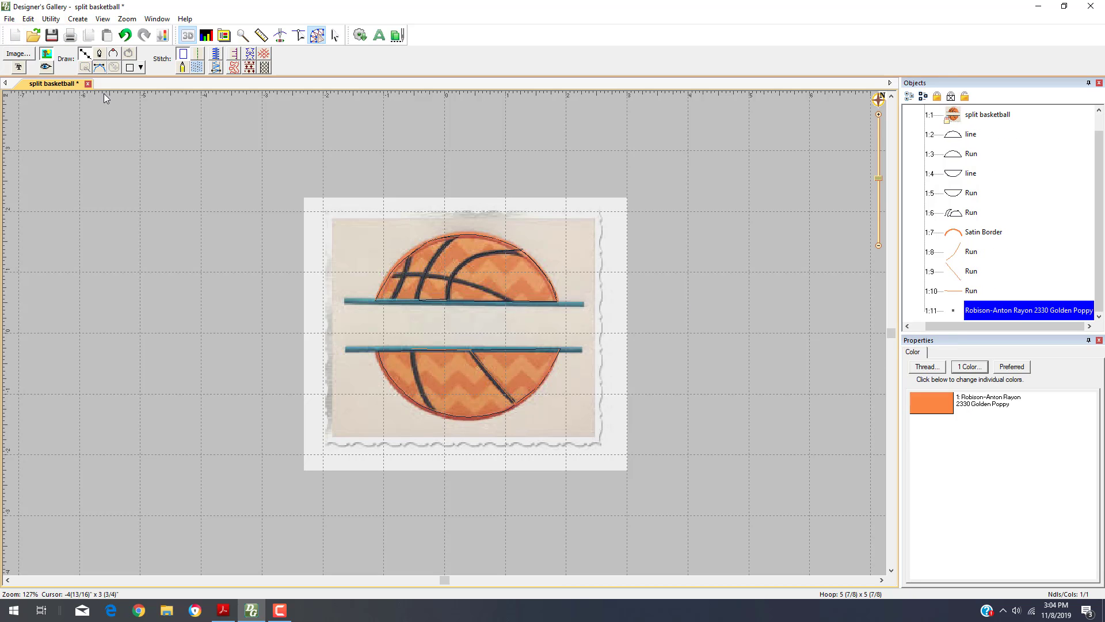
{"action": "left_click", "coordinate": [414, 351]}
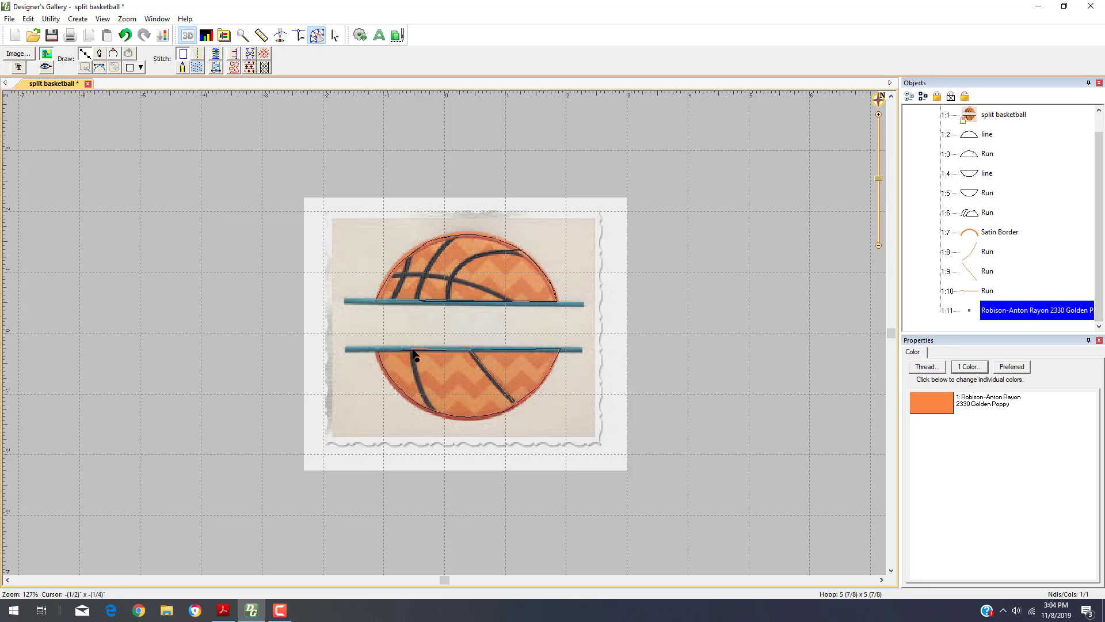
{"action": "left_click", "coordinate": [413, 363]}
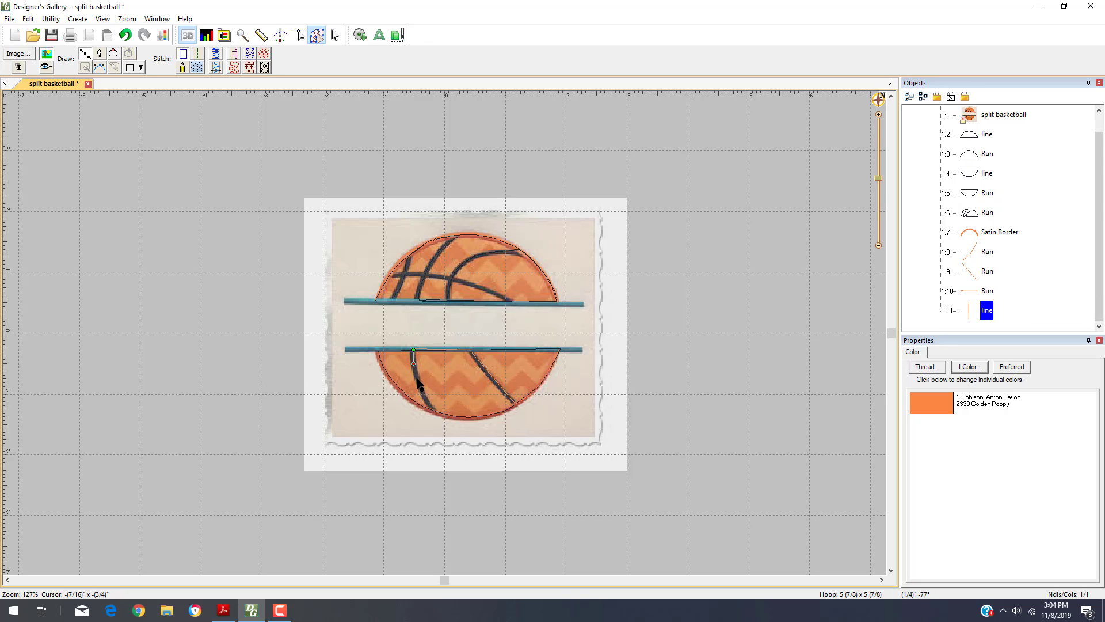
{"action": "left_click", "coordinate": [417, 378]}
{"action": "left_click", "coordinate": [435, 412]}
{"action": "key", "text": "Return"}
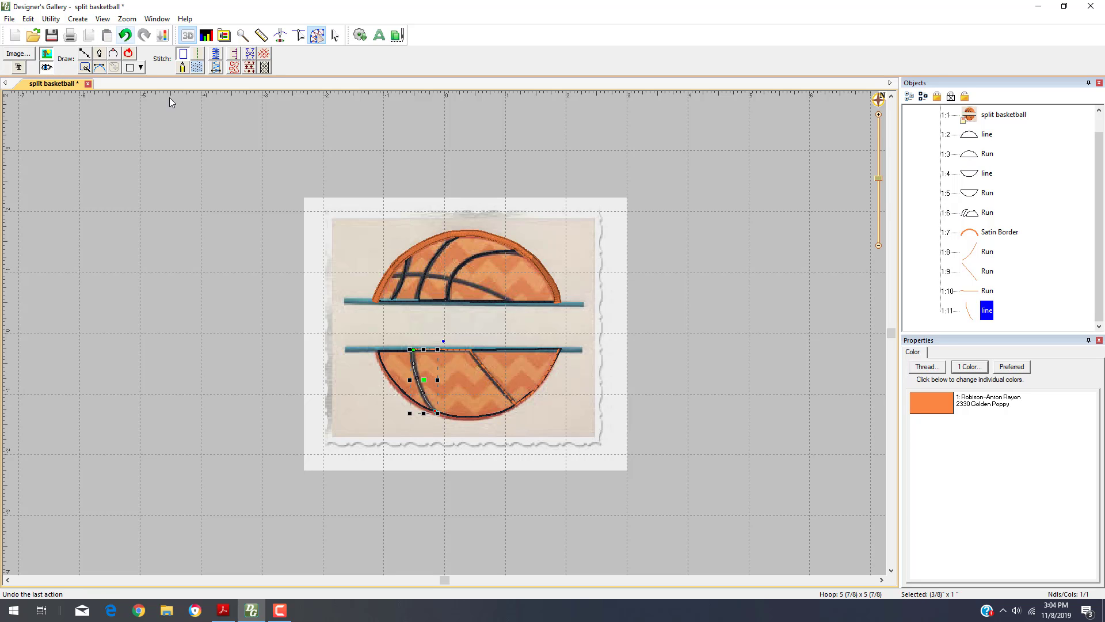
- Convert the lower left seam line to a Run stitch and set its type to Bean with 5 - pass
{"action": "left_click", "coordinate": [197, 57]}
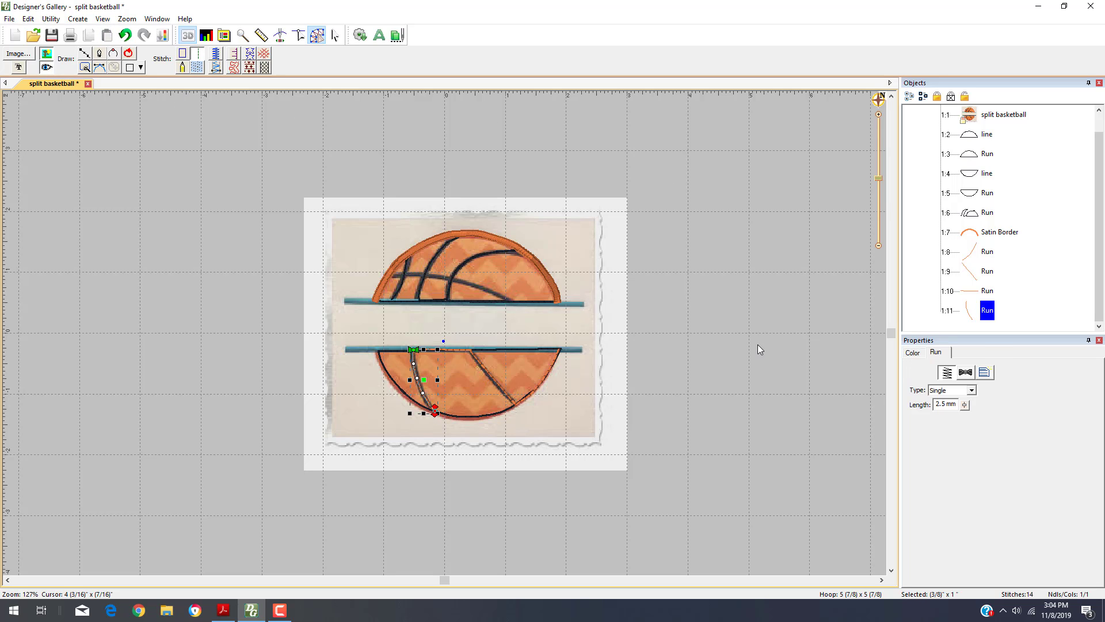
{"action": "left_click", "coordinate": [972, 390]}
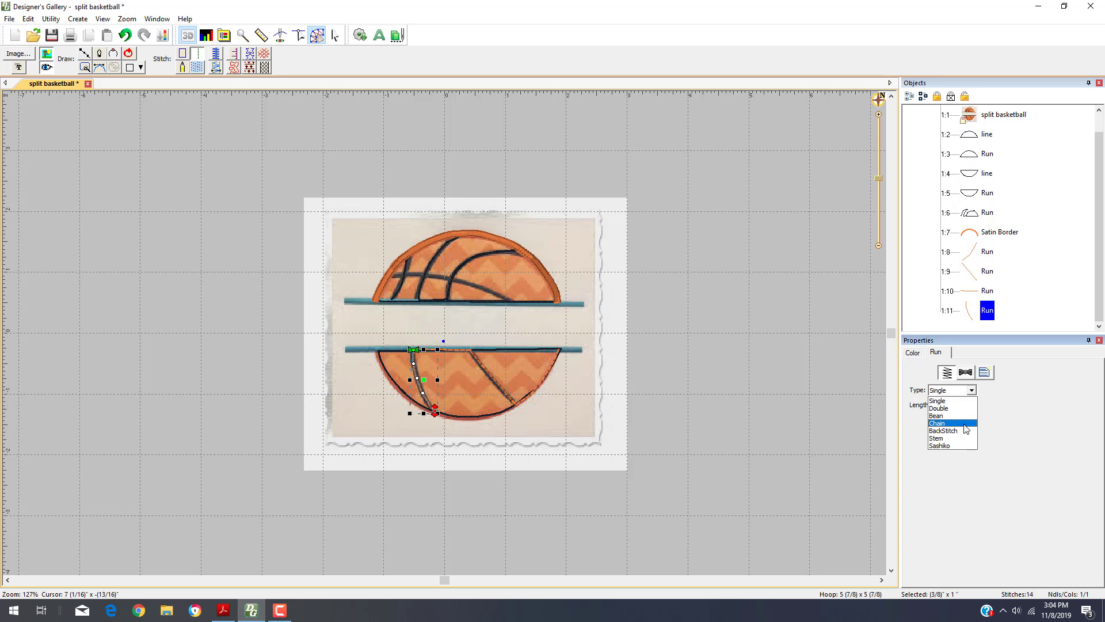
{"action": "left_click", "coordinate": [955, 419]}
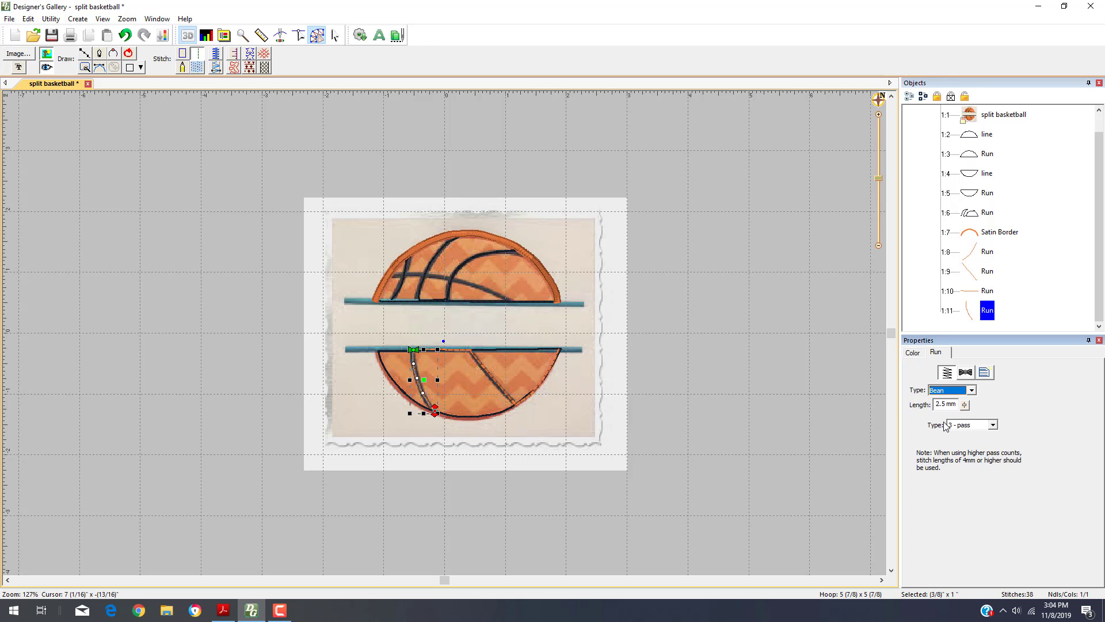
{"action": "left_click", "coordinate": [993, 425]}
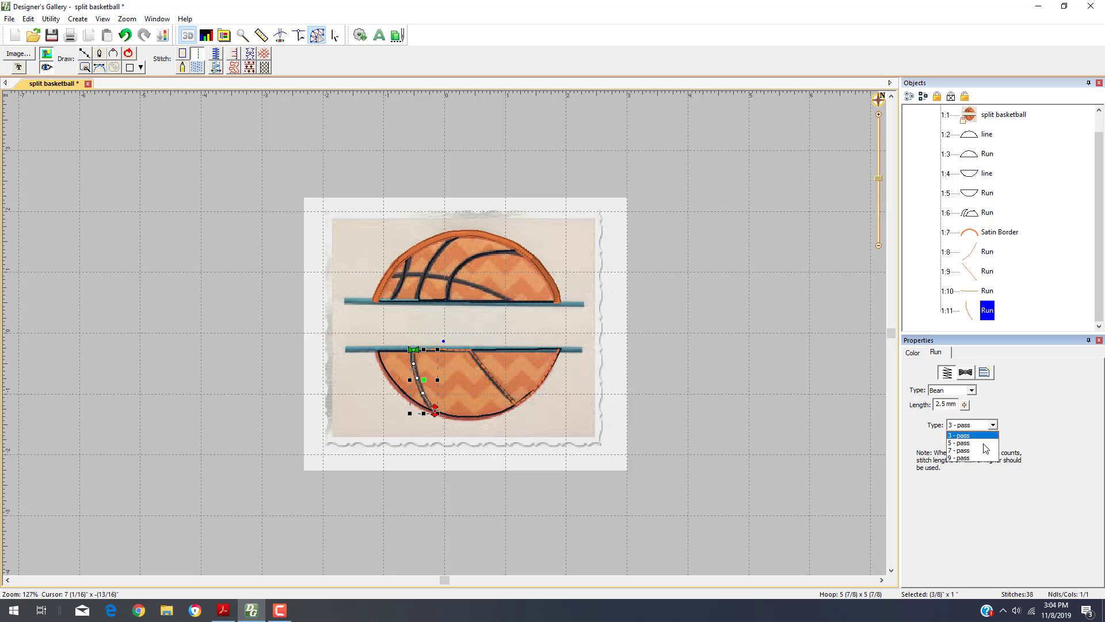
{"action": "left_click", "coordinate": [967, 444]}
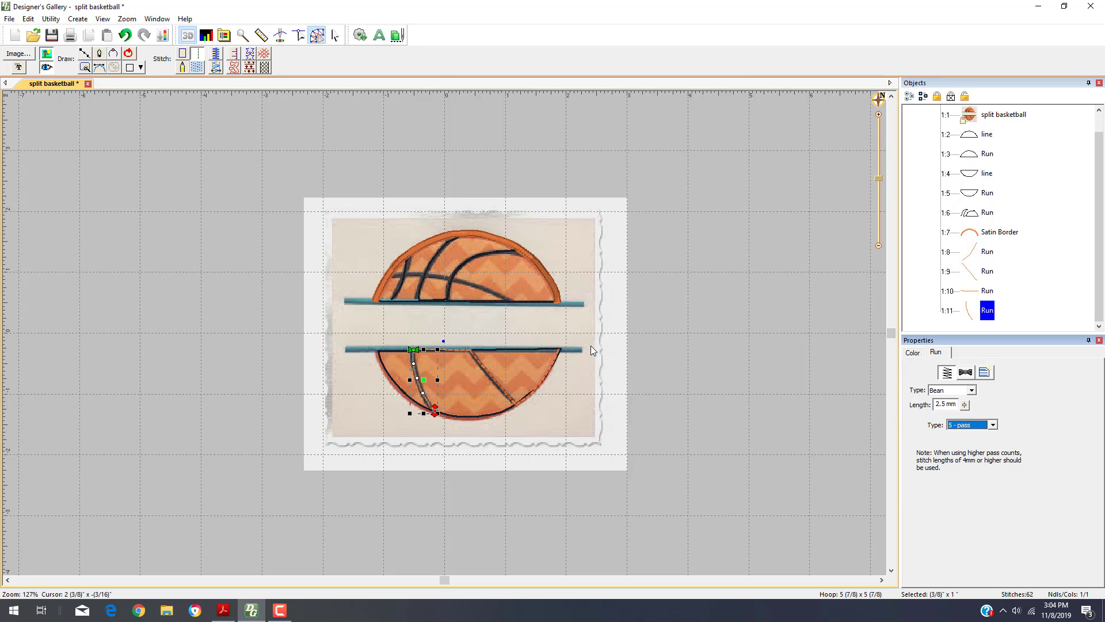
{"action": "left_click", "coordinate": [712, 364]}
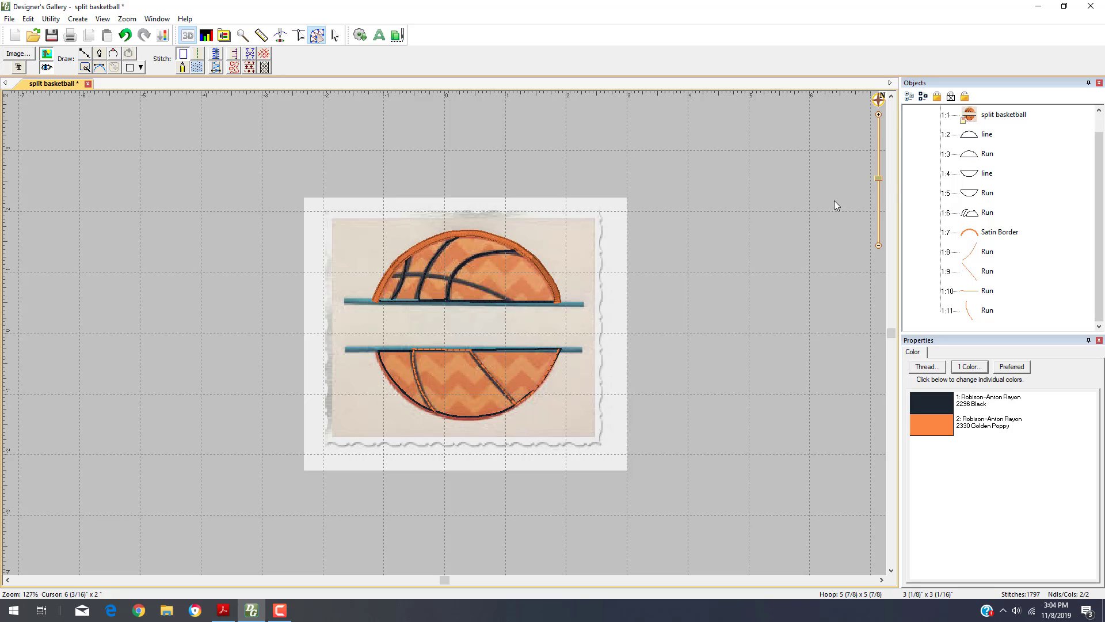
- Duplicate the upper half's satin border and place the copy, flipped vertically, along the lower half's curved outer edge
{"action": "left_click", "coordinate": [989, 233]}
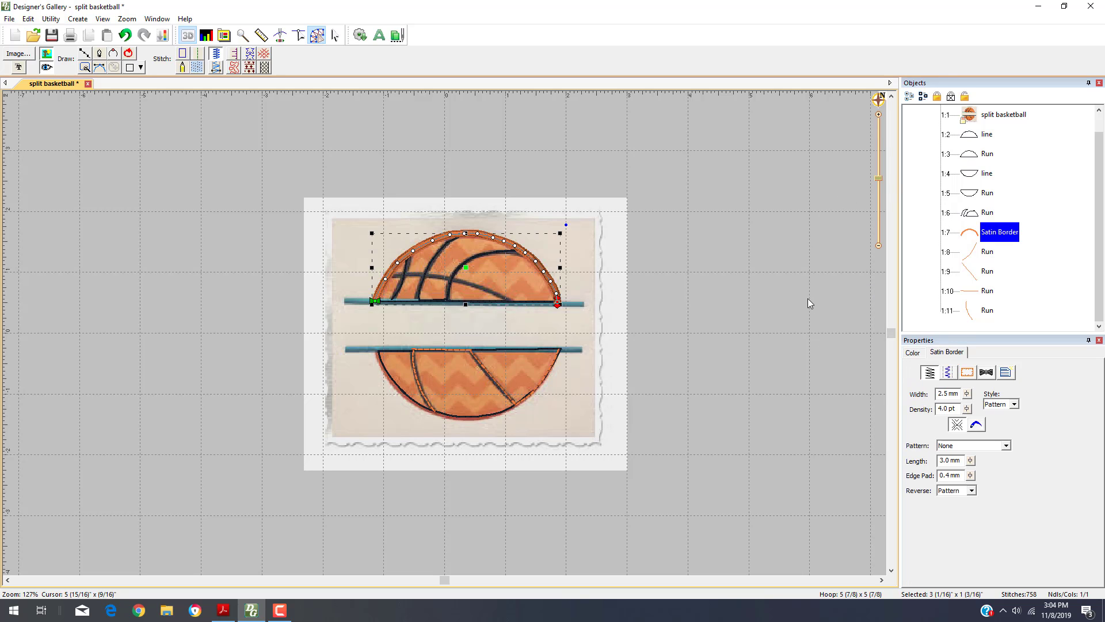
{"action": "right_click", "coordinate": [774, 256]}
{"action": "right_click", "coordinate": [754, 243]}
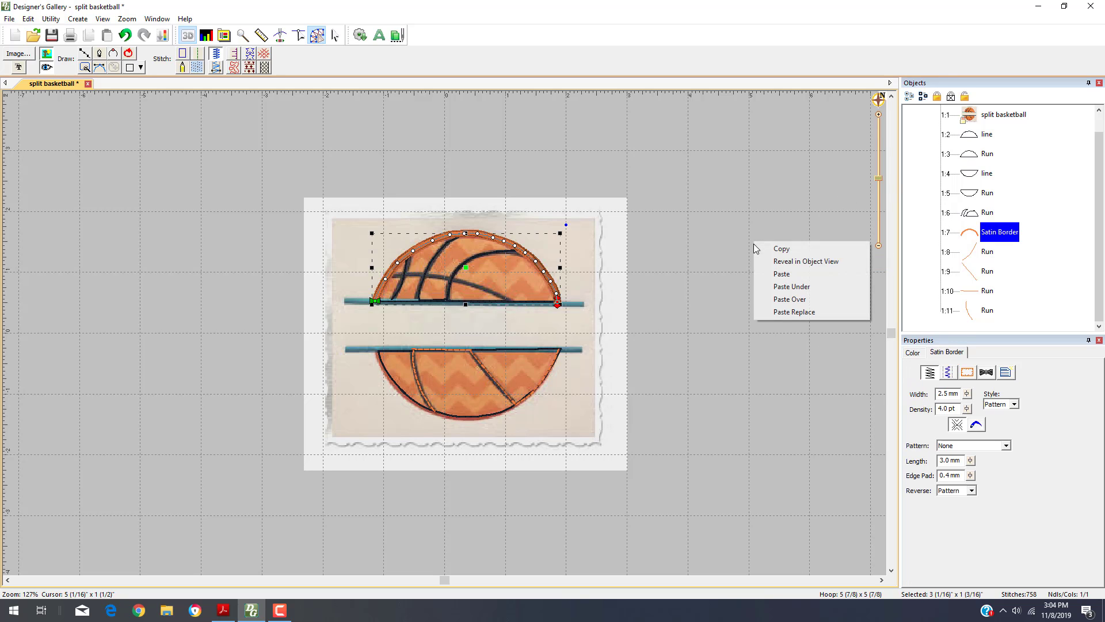
{"action": "left_click", "coordinate": [780, 274]}
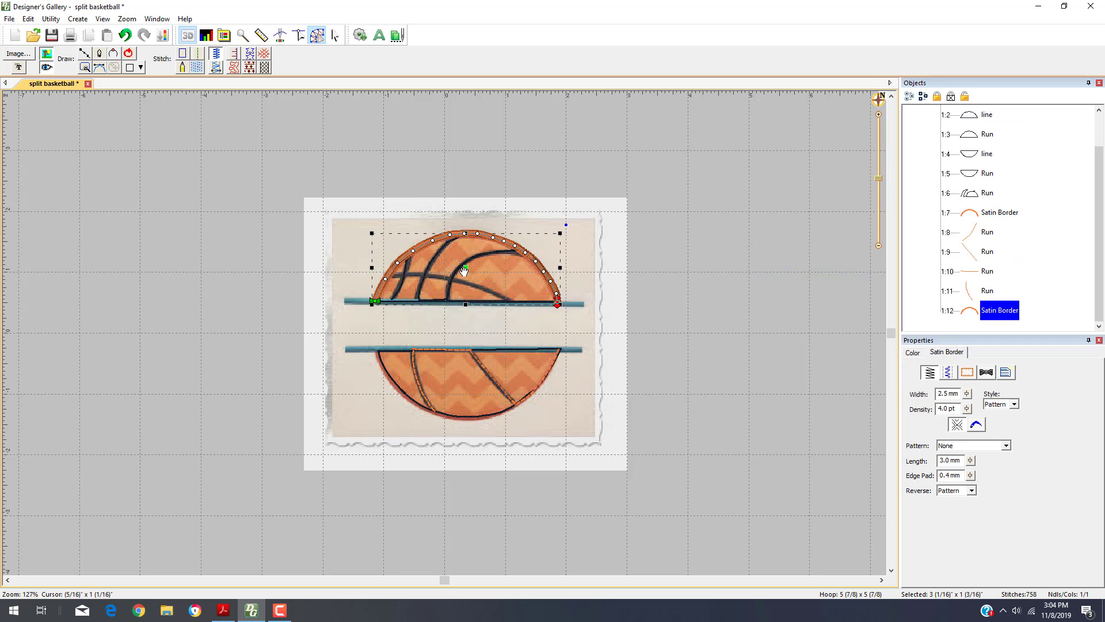
{"action": "left_click_drag", "start_coordinate": [466, 270], "coordinate": [464, 362]}
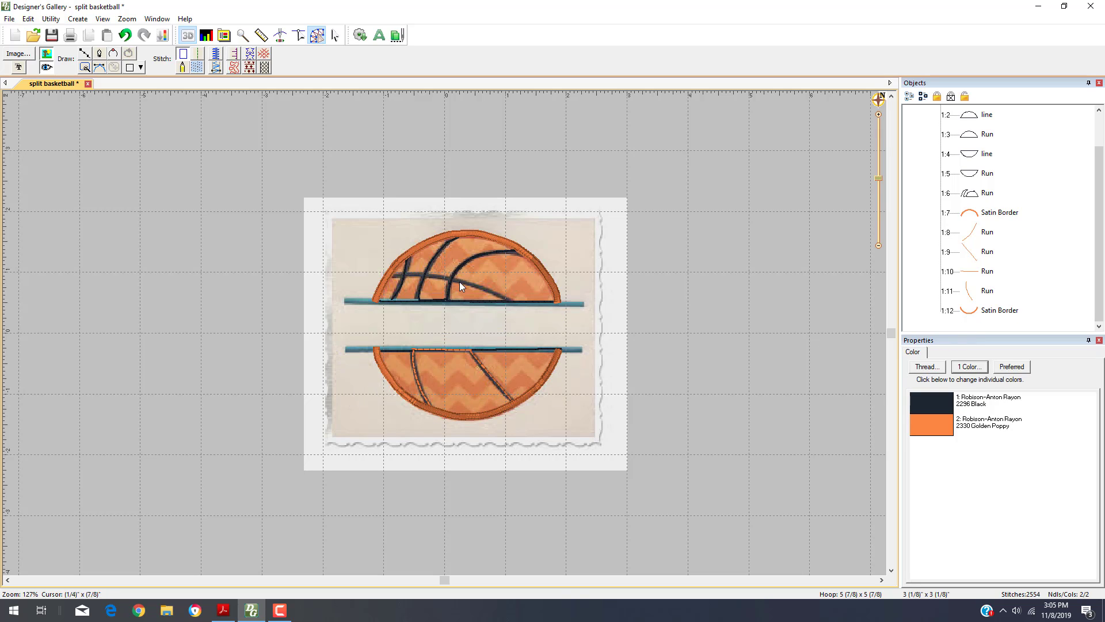
{"action": "left_click", "coordinate": [482, 413]}
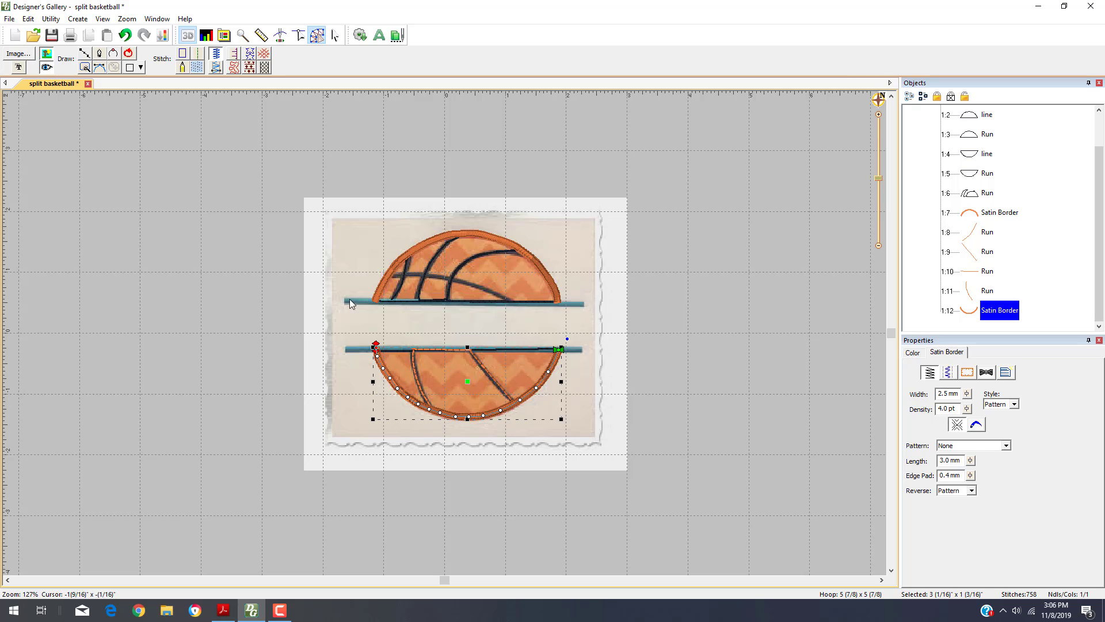
- Draw a line about 3 7/8 inches long along the lower horizontal bar from left to right and convert it to a Satin Border
{"action": "left_click", "coordinate": [85, 53]}
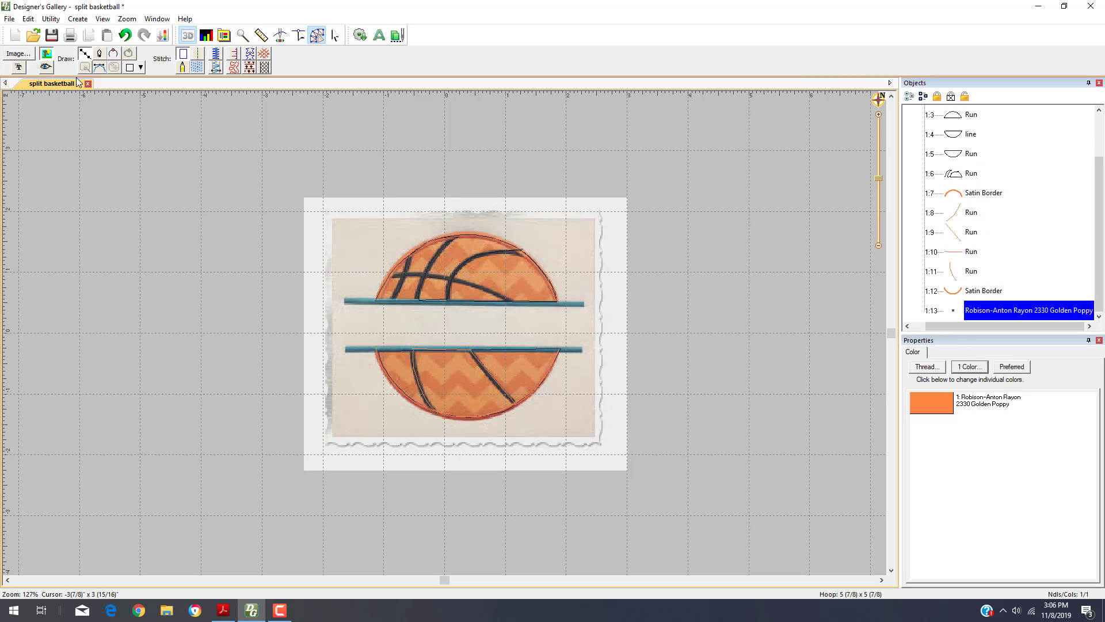
{"action": "left_click", "coordinate": [345, 348]}
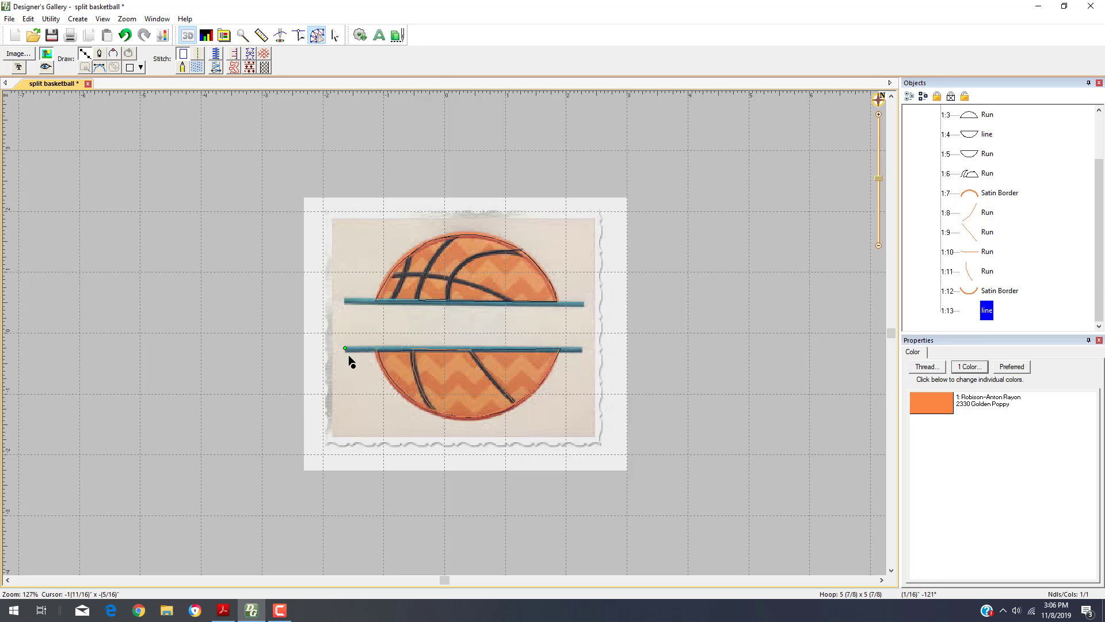
{"action": "left_click", "coordinate": [583, 349]}
{"action": "right_click", "coordinate": [582, 349]}
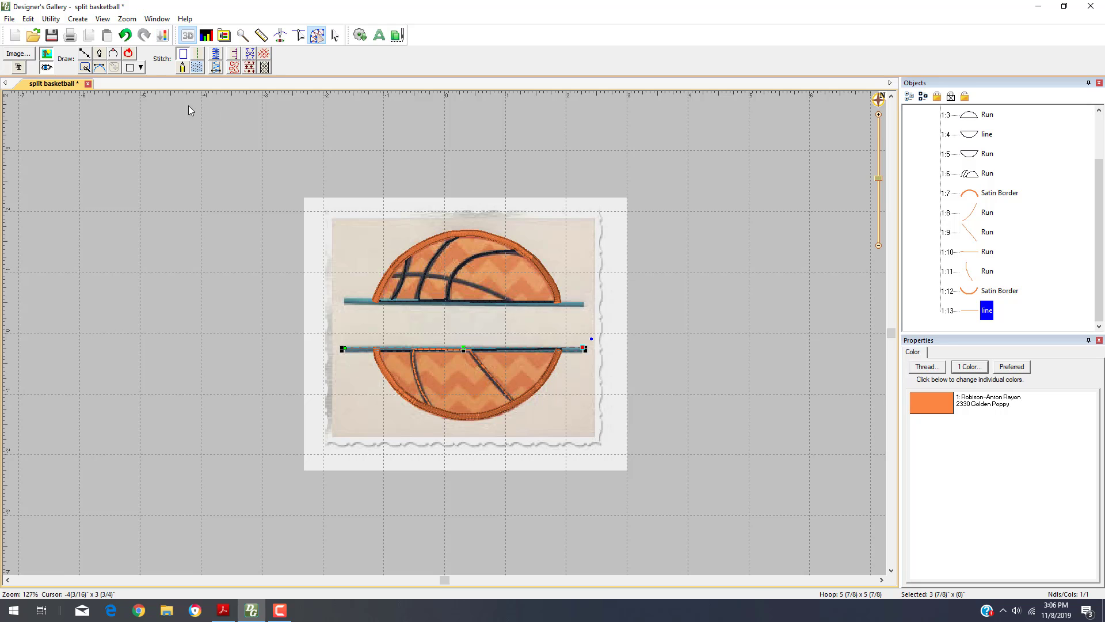
{"action": "left_click", "coordinate": [216, 55]}
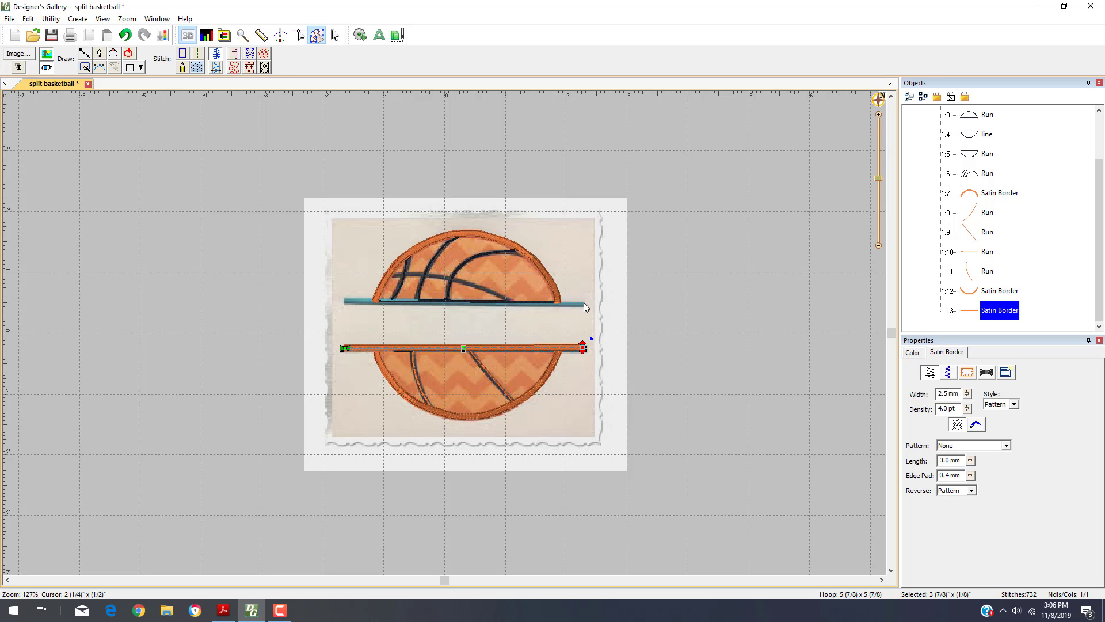
{"action": "left_click", "coordinate": [84, 56]}
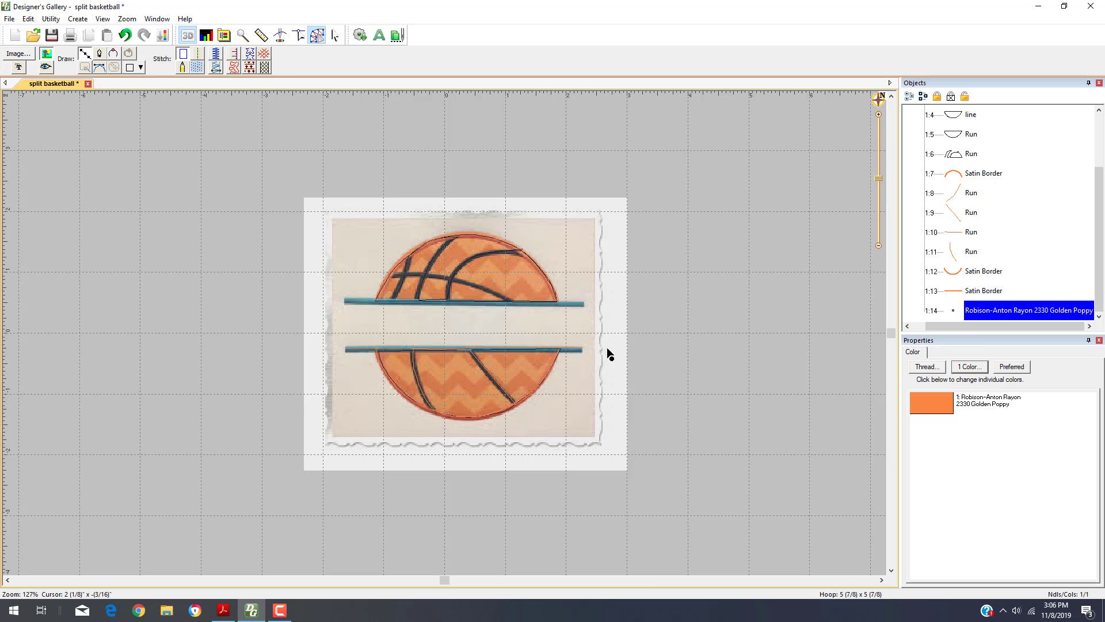
{"action": "left_click", "coordinate": [585, 304]}
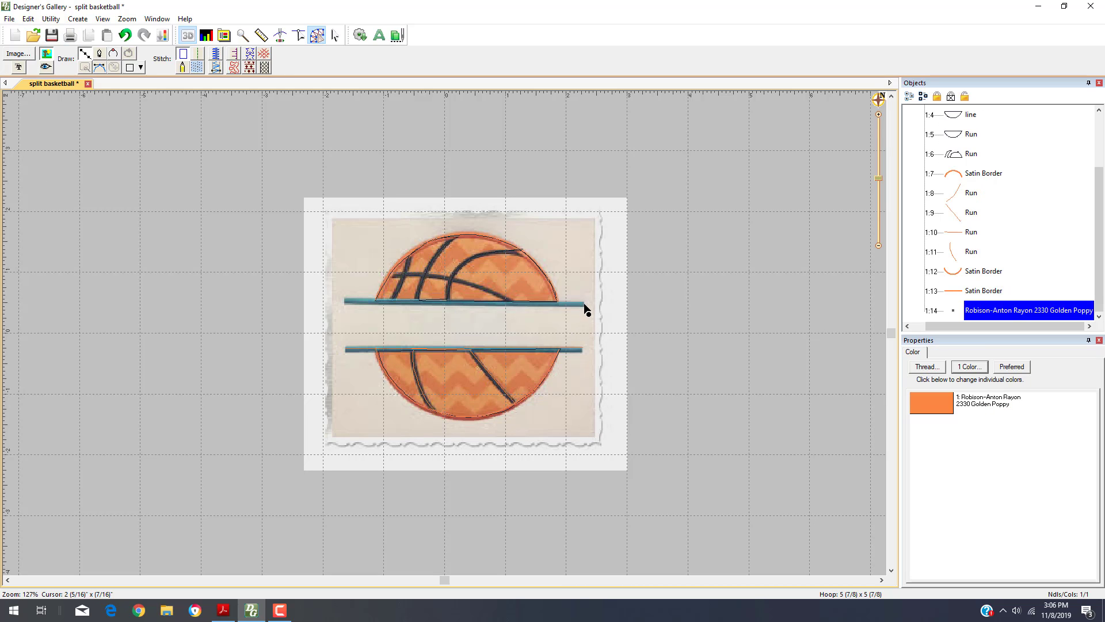
{"action": "left_click", "coordinate": [344, 299]}
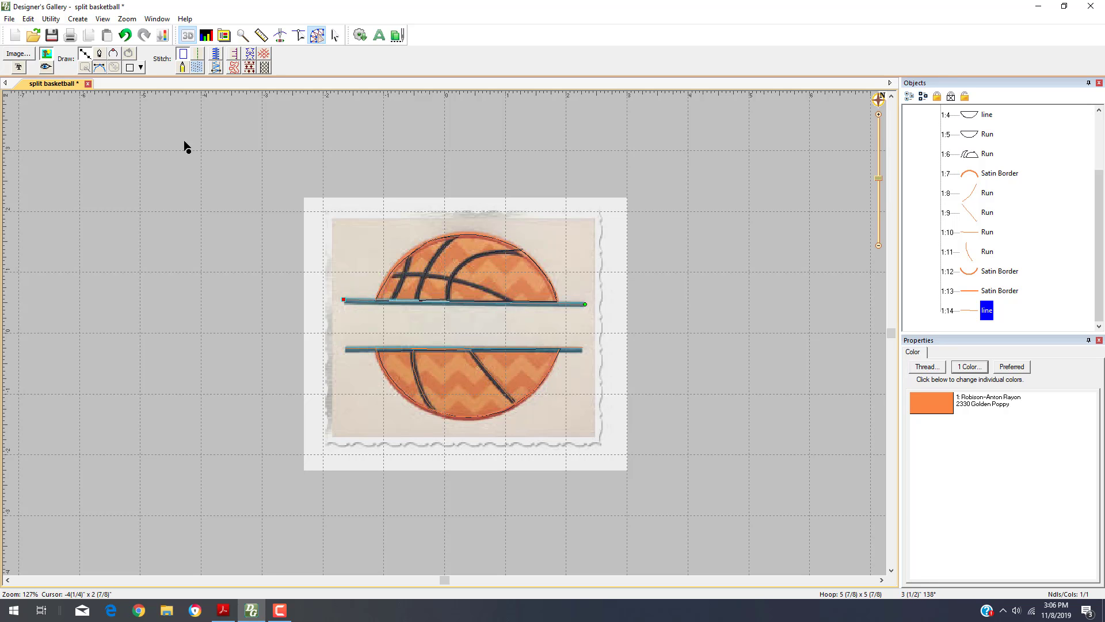
{"action": "left_click", "coordinate": [216, 55]}
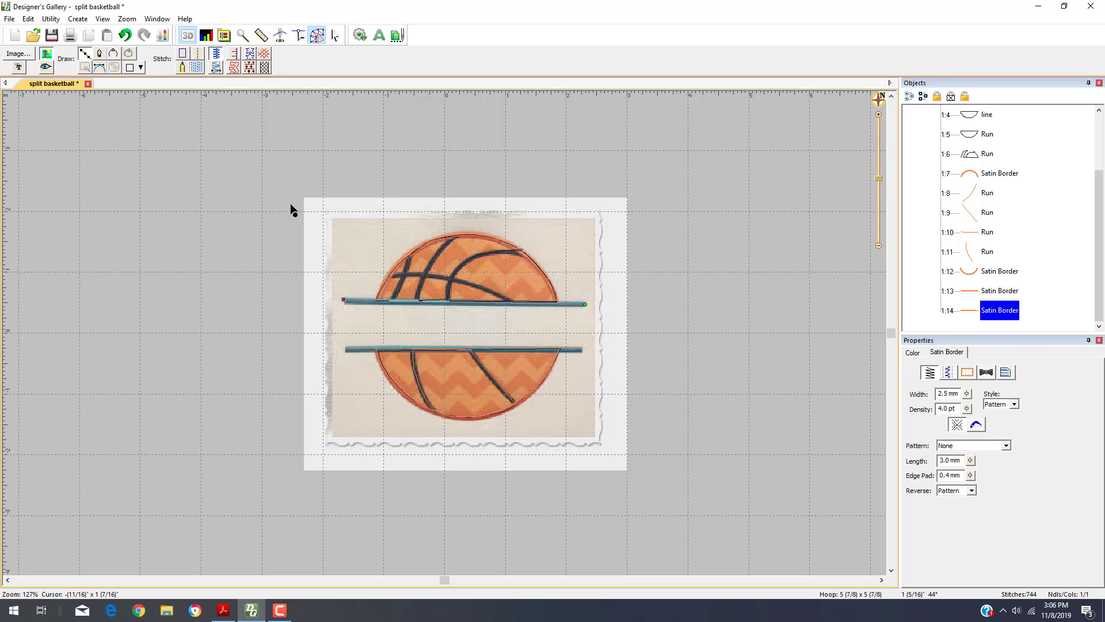
{"action": "left_click", "coordinate": [657, 326]}
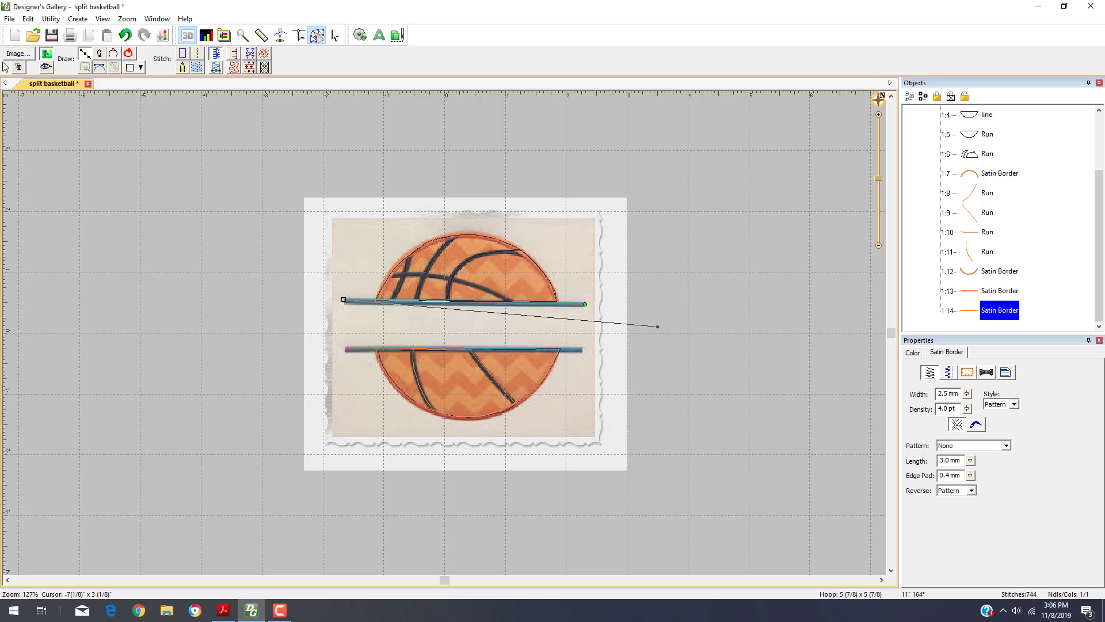
{"action": "left_click", "coordinate": [126, 37]}
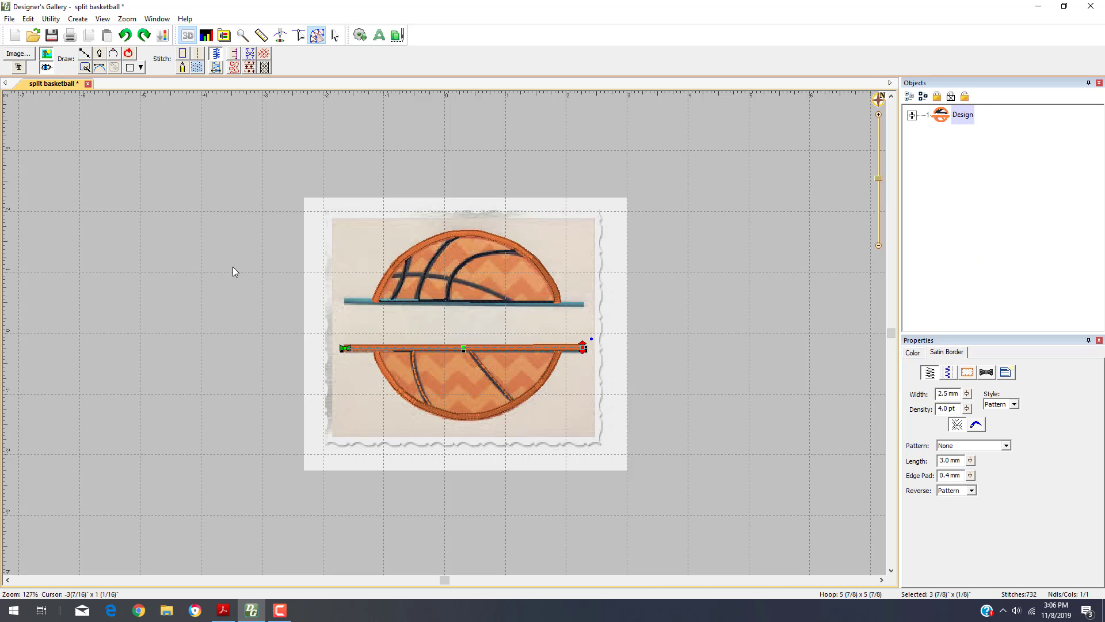
- Draw a line about 3 15/16 inches long along the upper horizontal bar from right to left and convert it to a Satin Border
{"action": "left_click", "coordinate": [85, 53]}
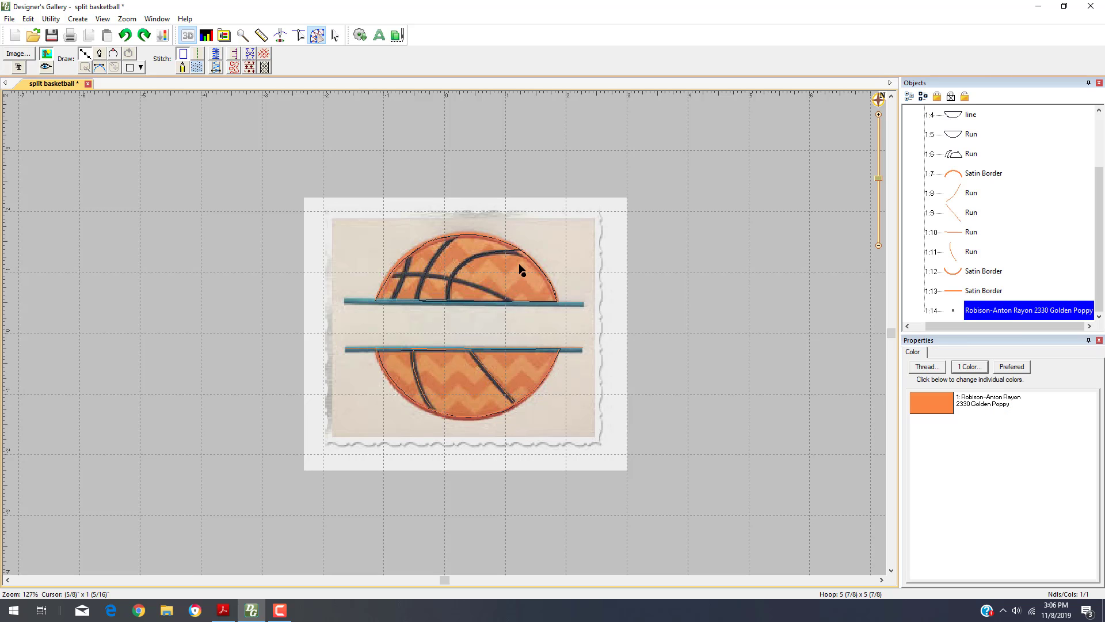
{"action": "left_click", "coordinate": [584, 302]}
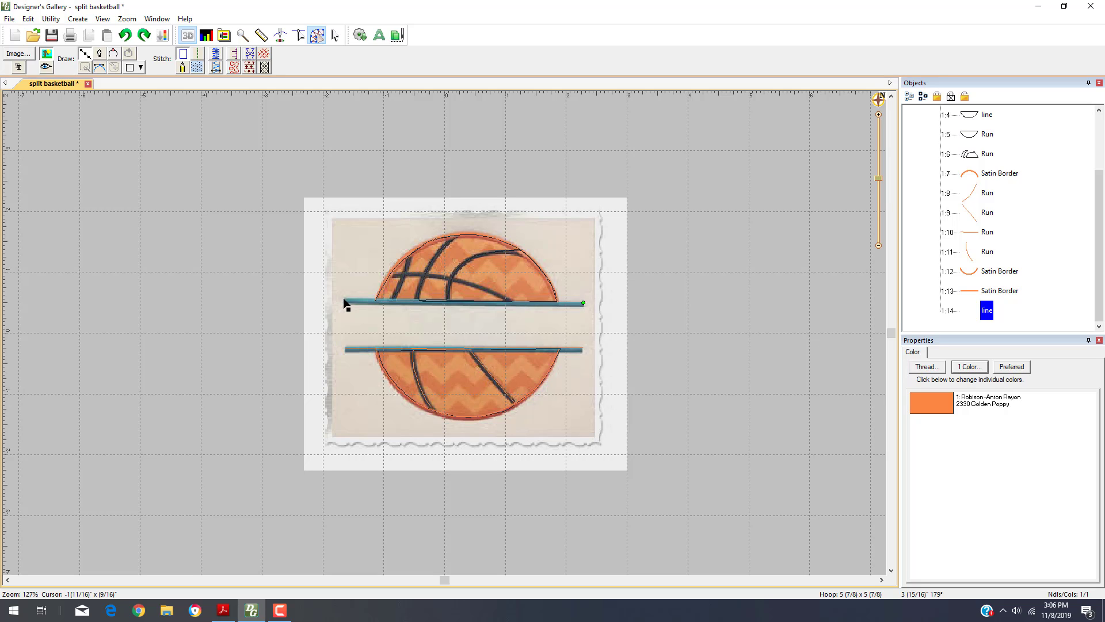
{"action": "double_click", "coordinate": [343, 301]}
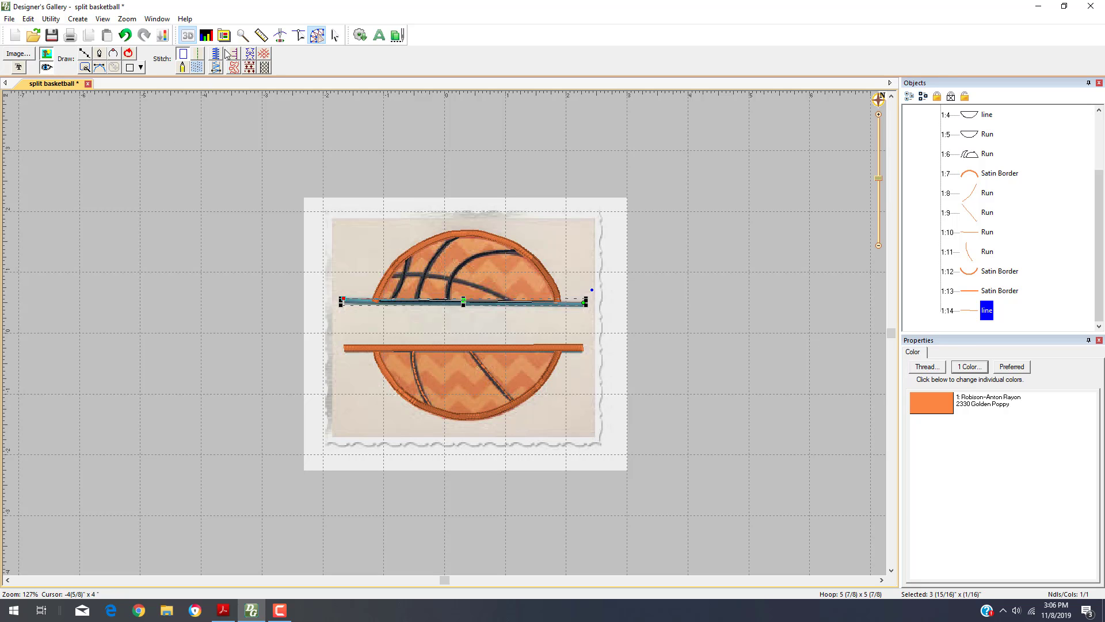
{"action": "left_click", "coordinate": [228, 53]}
{"action": "left_click", "coordinate": [824, 202]}
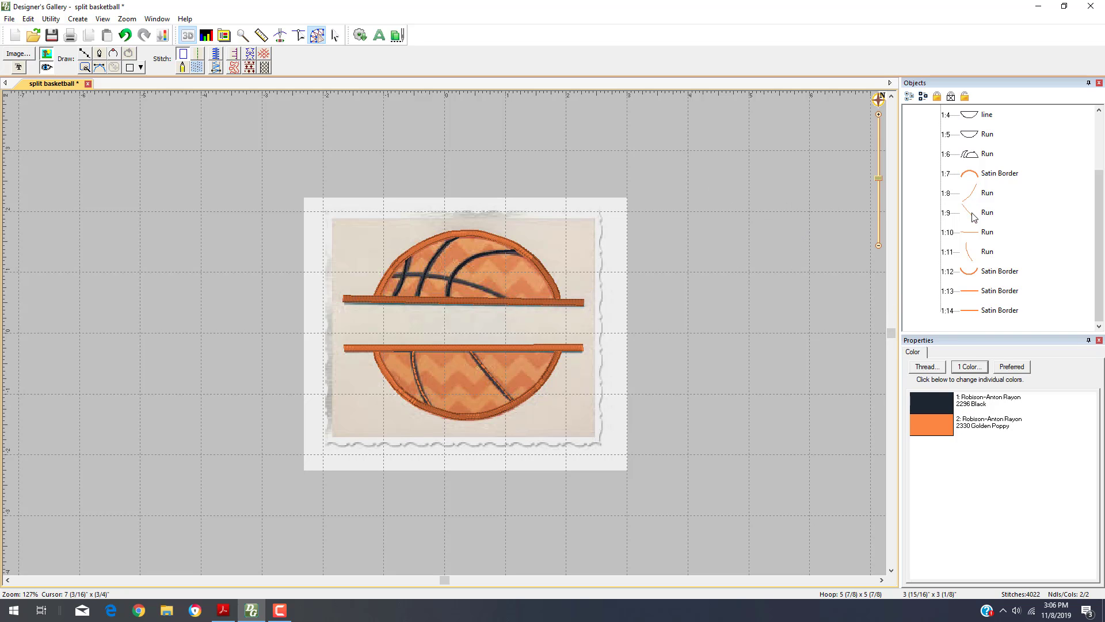
- Set the thread color of both horizontal bars' satin borders to Robison-Anton Rayon 2492 J. Turquoise
{"action": "left_click", "coordinate": [1001, 294]}
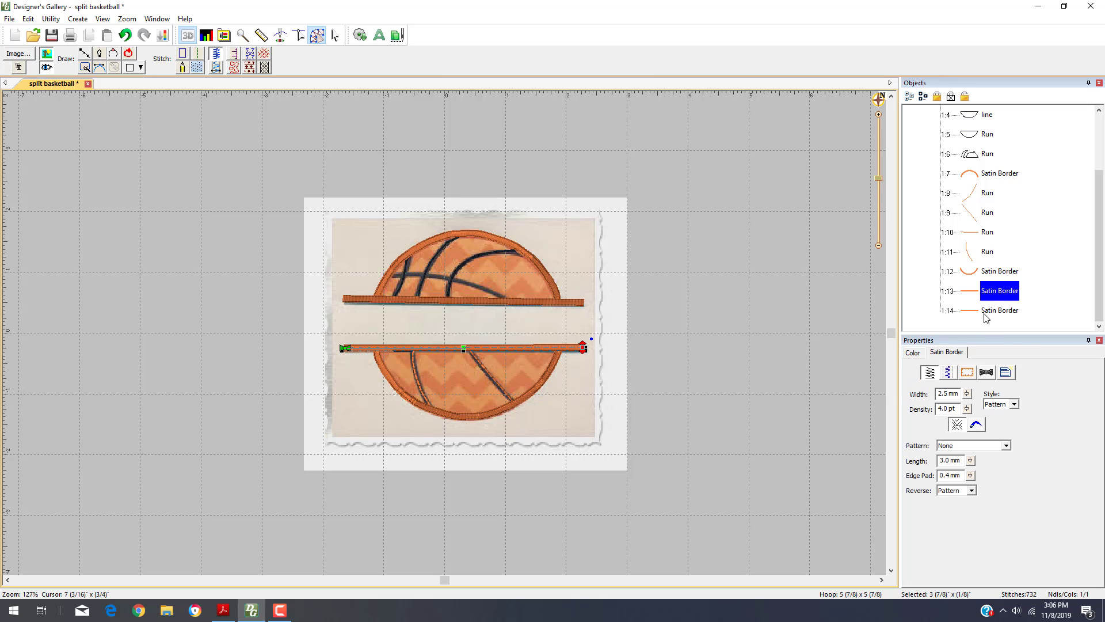
{"action": "left_click", "coordinate": [985, 313], "text": "shift"}
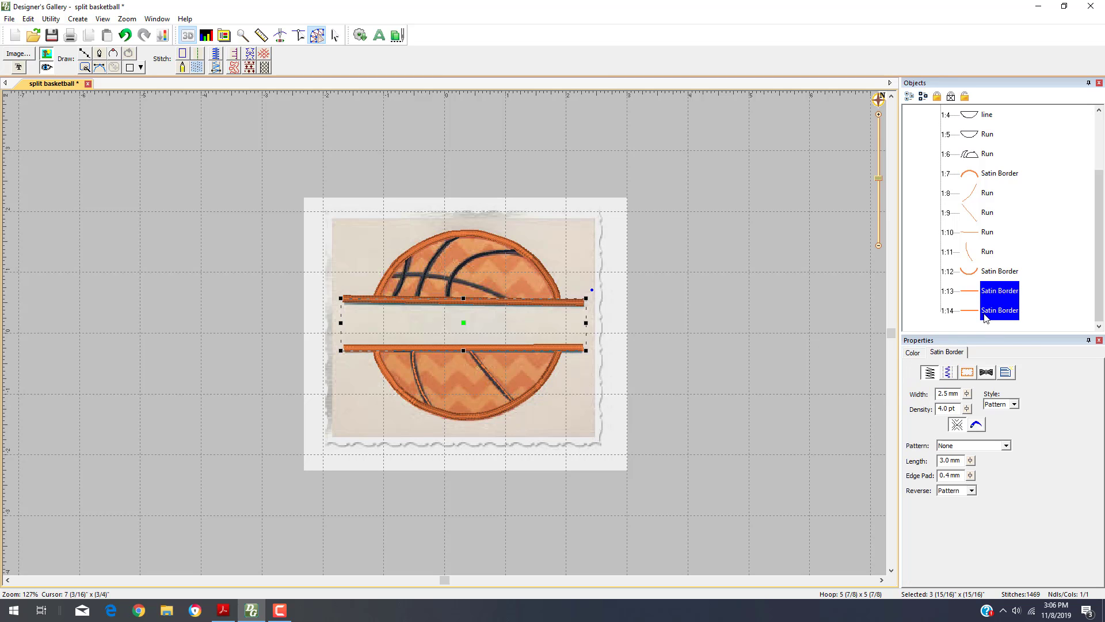
{"action": "left_click", "coordinate": [913, 353]}
{"action": "left_click", "coordinate": [935, 405]}
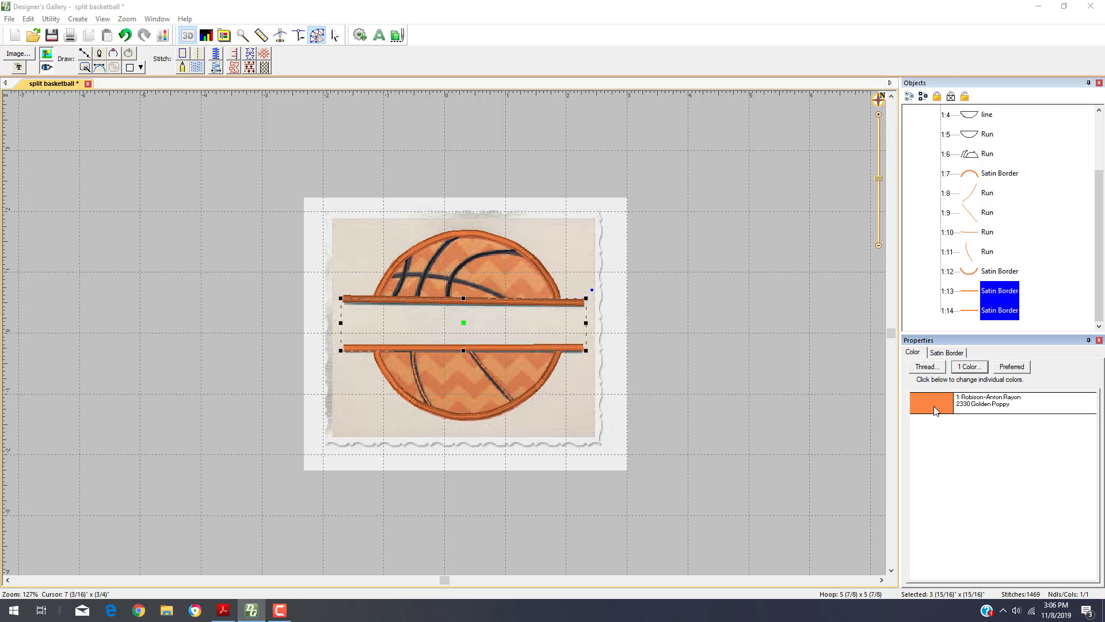
{"action": "left_click_drag", "start_coordinate": [641, 314], "coordinate": [636, 356]}
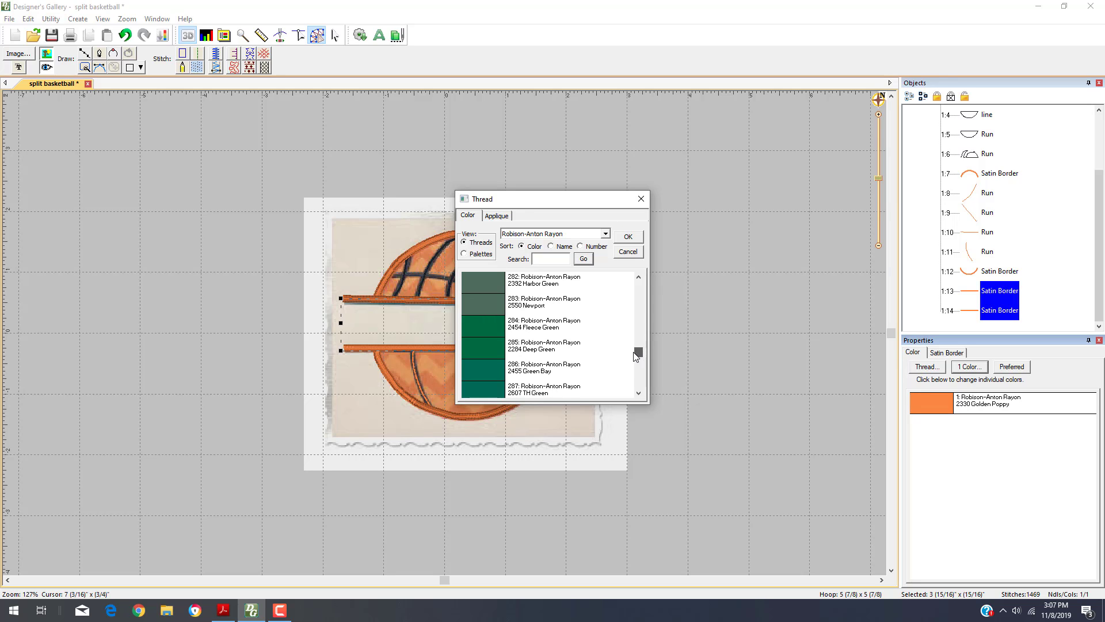
{"action": "left_click", "coordinate": [494, 394]}
{"action": "scroll", "coordinate": [496, 354], "scroll_direction": "down", "scroll_amount": 9}
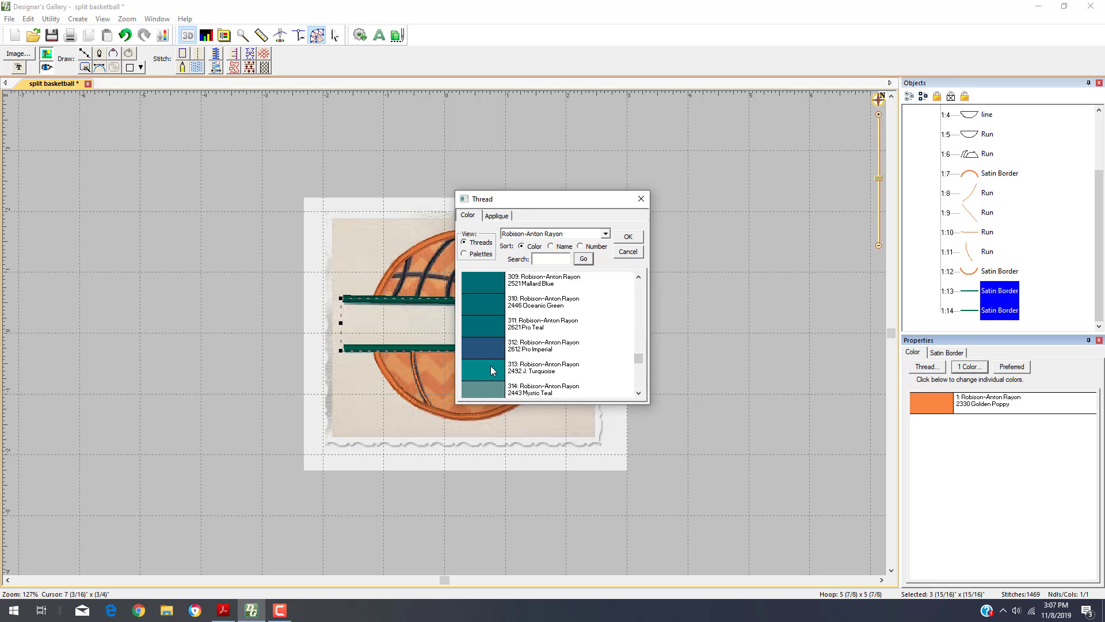
{"action": "left_click", "coordinate": [491, 365]}
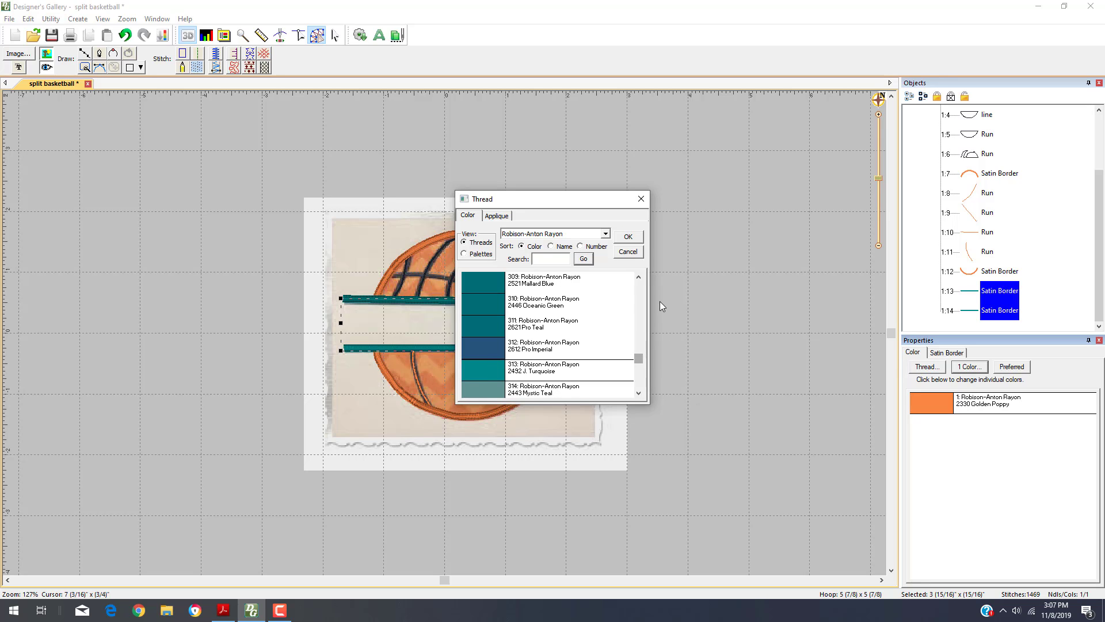
{"action": "left_click", "coordinate": [628, 237]}
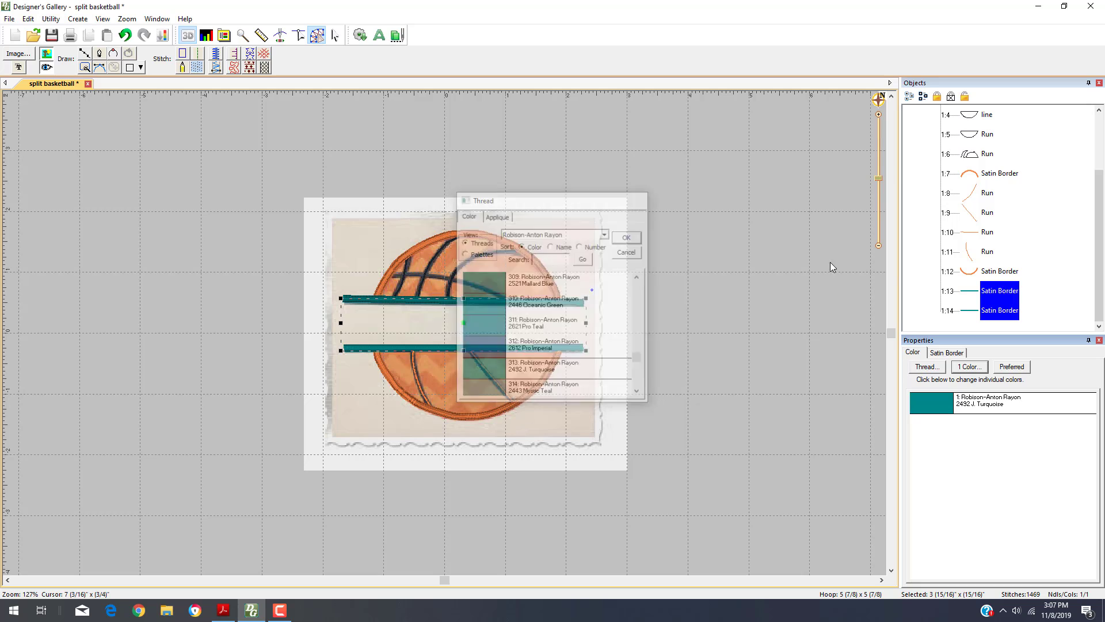
- Select the lower left seam run and the short run preceding it, and search the Robison-Anton Rayon threads for "black"
{"action": "left_click", "coordinate": [986, 252]}
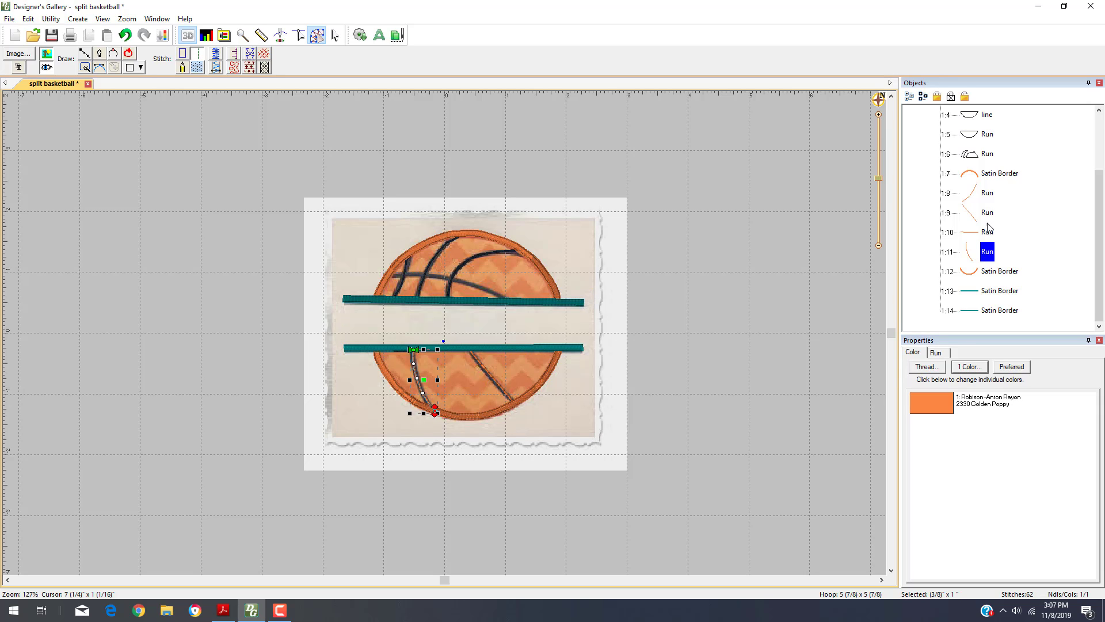
{"action": "left_click", "coordinate": [987, 232], "text": "shift"}
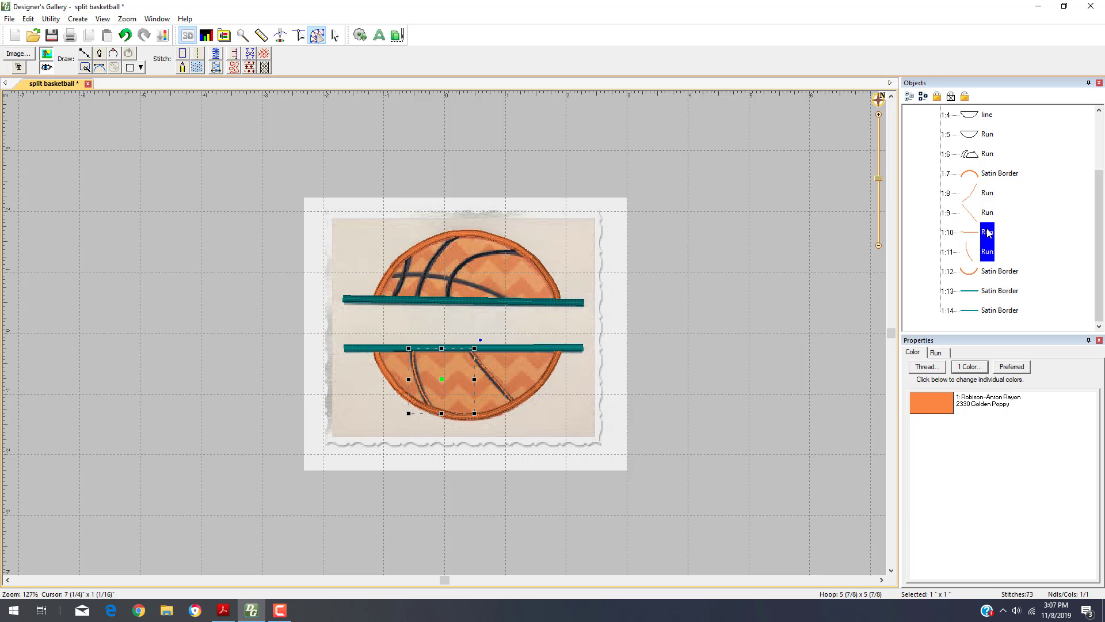
{"action": "left_click", "coordinate": [917, 402]}
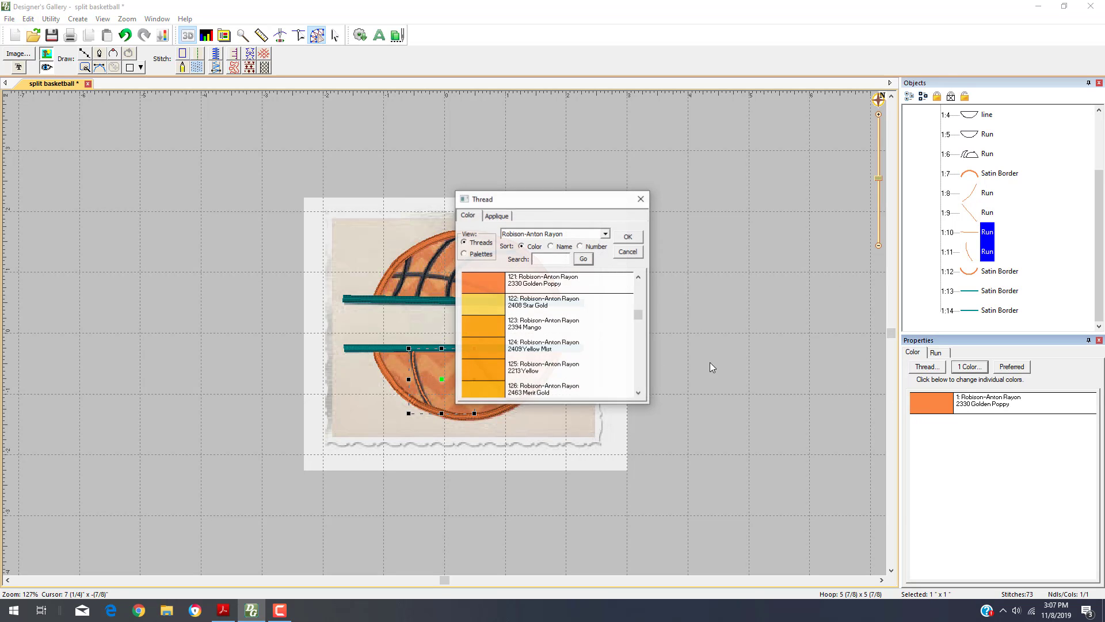
{"action": "left_click_drag", "start_coordinate": [635, 314], "coordinate": [636, 381]}
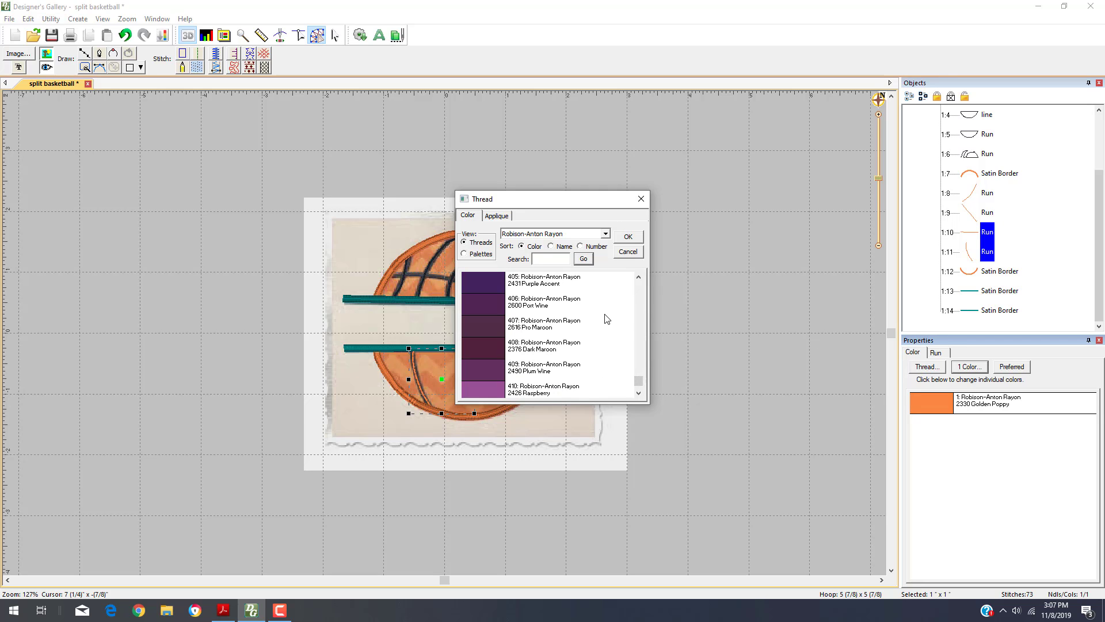
{"action": "left_click", "coordinate": [639, 277]}
{"action": "left_click_drag", "start_coordinate": [639, 278], "coordinate": [638, 279]}
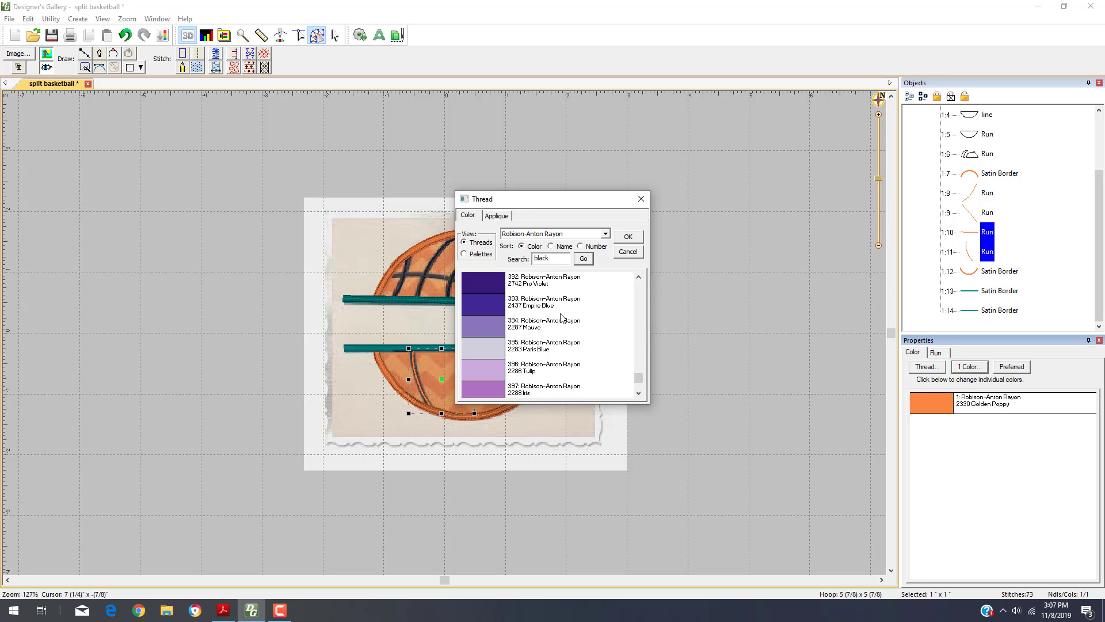
{"action": "left_click", "coordinate": [584, 259]}
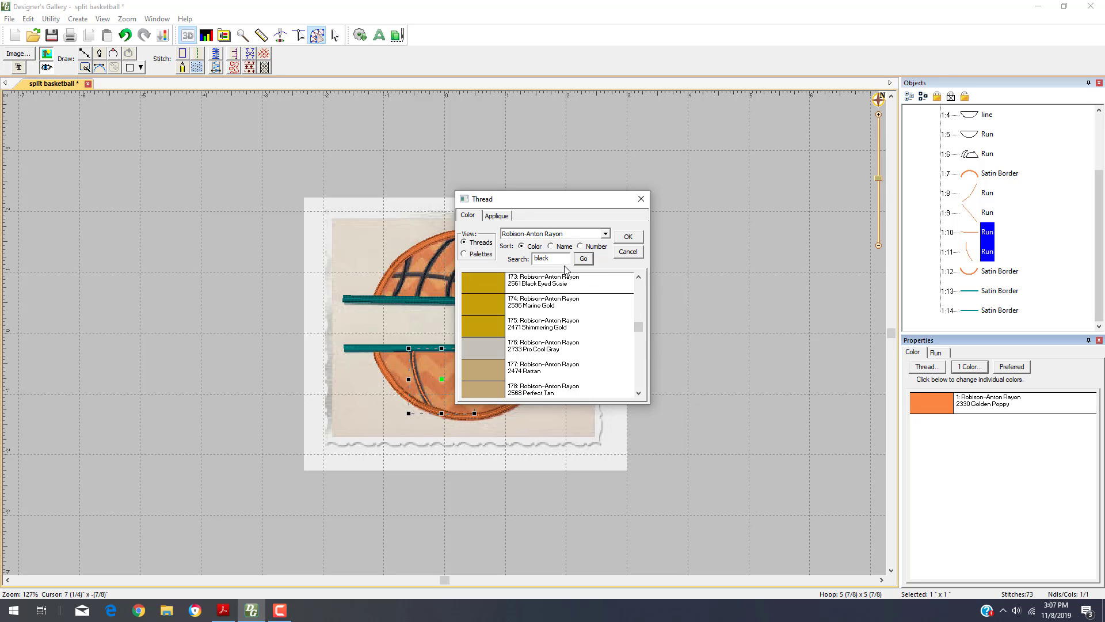
- Switch the thread chart to Robison-Anton Polyester, search for "black" and assign 5841 Black Chrome to the two selected runs
{"action": "left_click", "coordinate": [605, 234]}
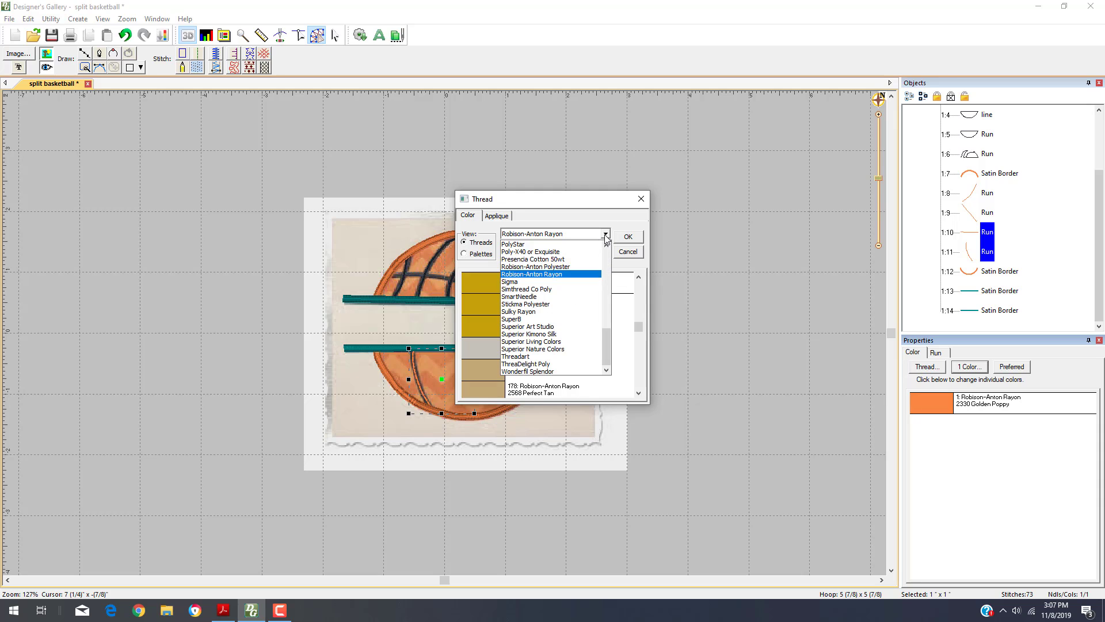
{"action": "left_click", "coordinate": [568, 267]}
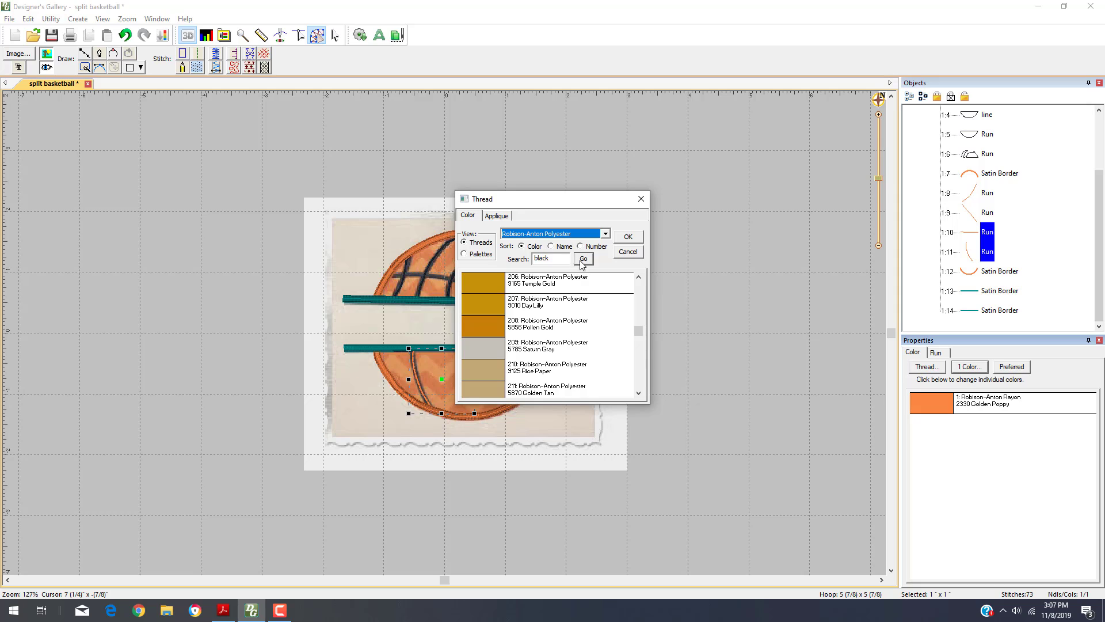
{"action": "left_click", "coordinate": [583, 259]}
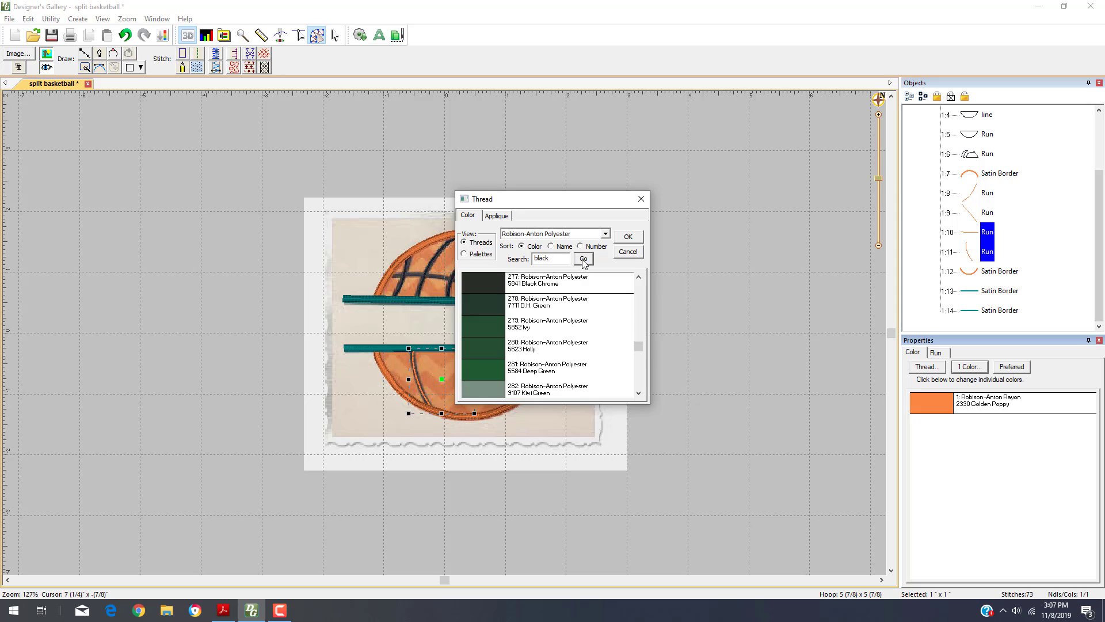
{"action": "left_click", "coordinate": [493, 281]}
{"action": "left_click", "coordinate": [728, 396]}
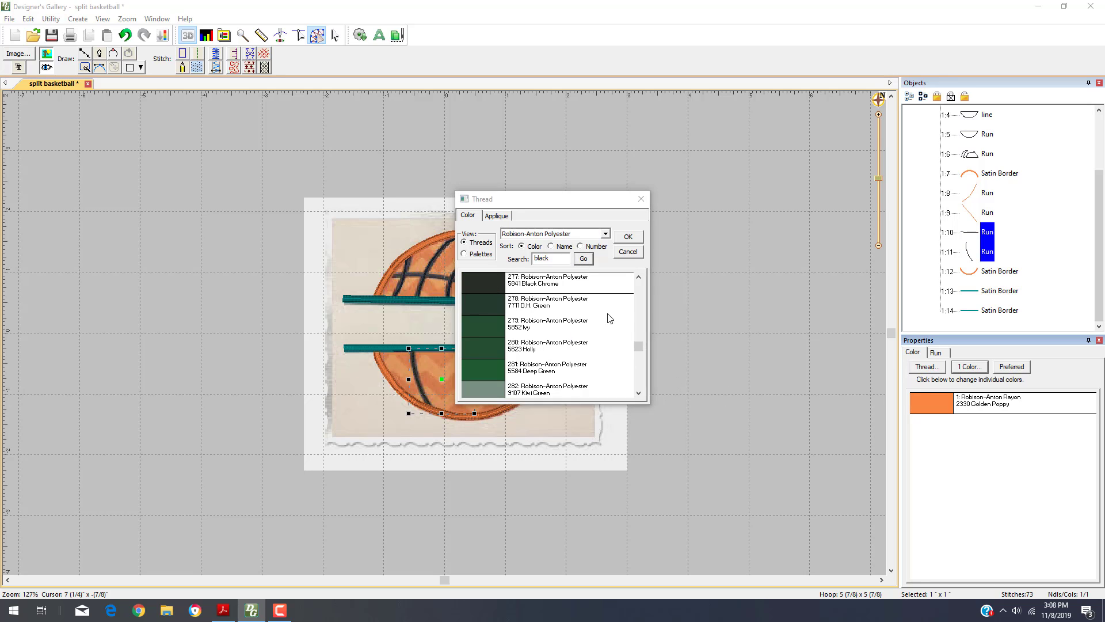
{"action": "left_click", "coordinate": [628, 236]}
{"action": "left_click", "coordinate": [688, 287]}
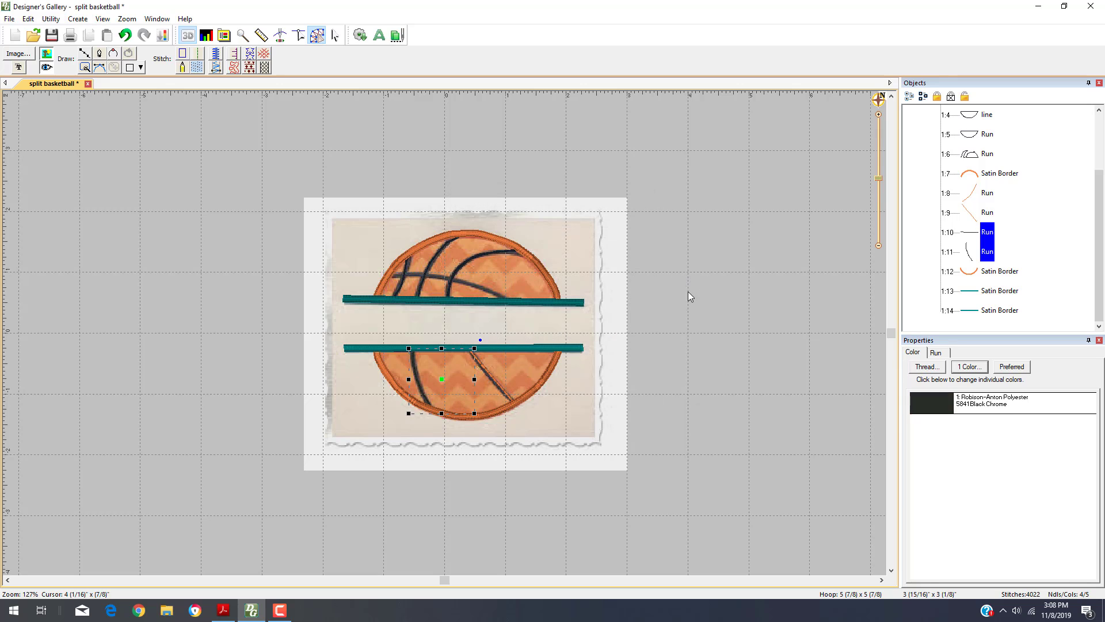
- Try to give all four seam and connecting runs of the lower half the 5841 Black Chrome thread color
{"action": "left_click", "coordinate": [502, 391]}
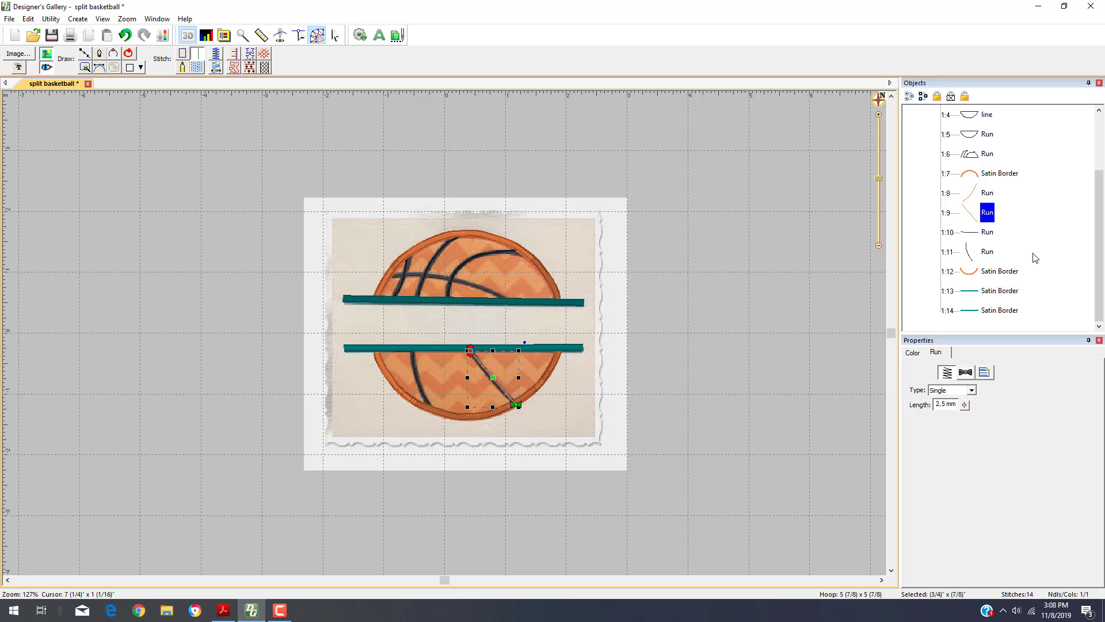
{"action": "left_click", "coordinate": [987, 193], "text": "shift"}
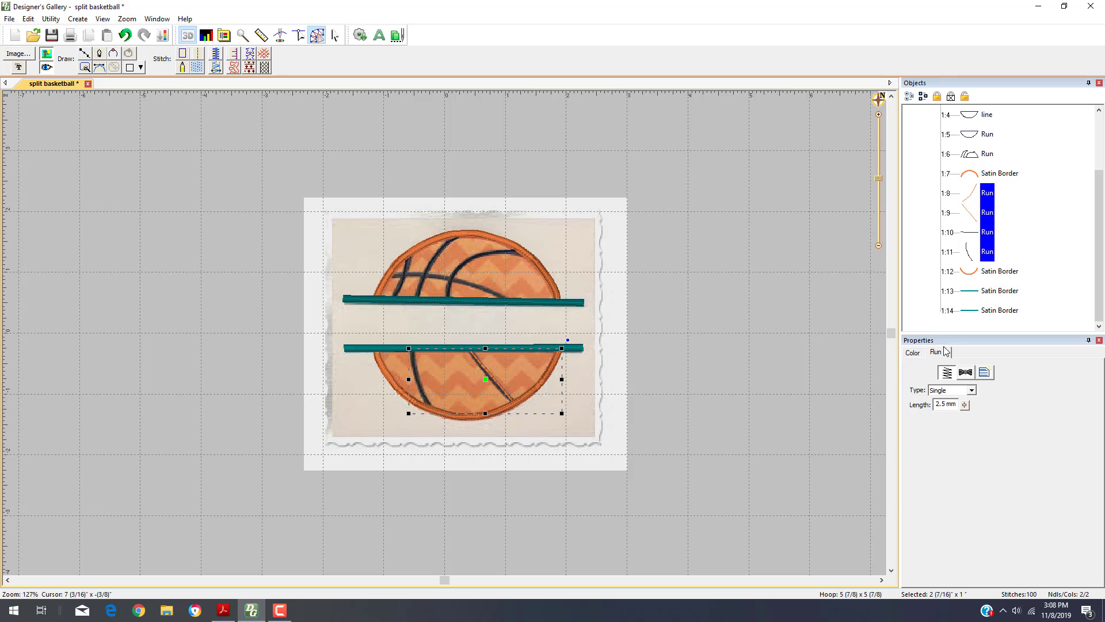
{"action": "left_click", "coordinate": [912, 352]}
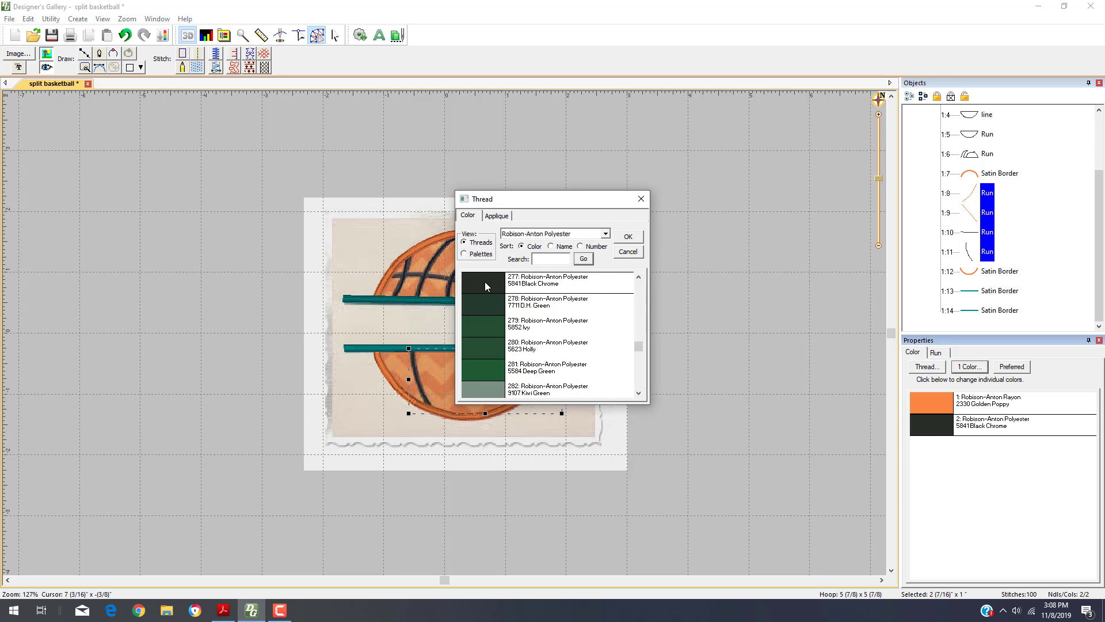
{"action": "left_click", "coordinate": [628, 236]}
{"action": "left_click", "coordinate": [710, 269]}
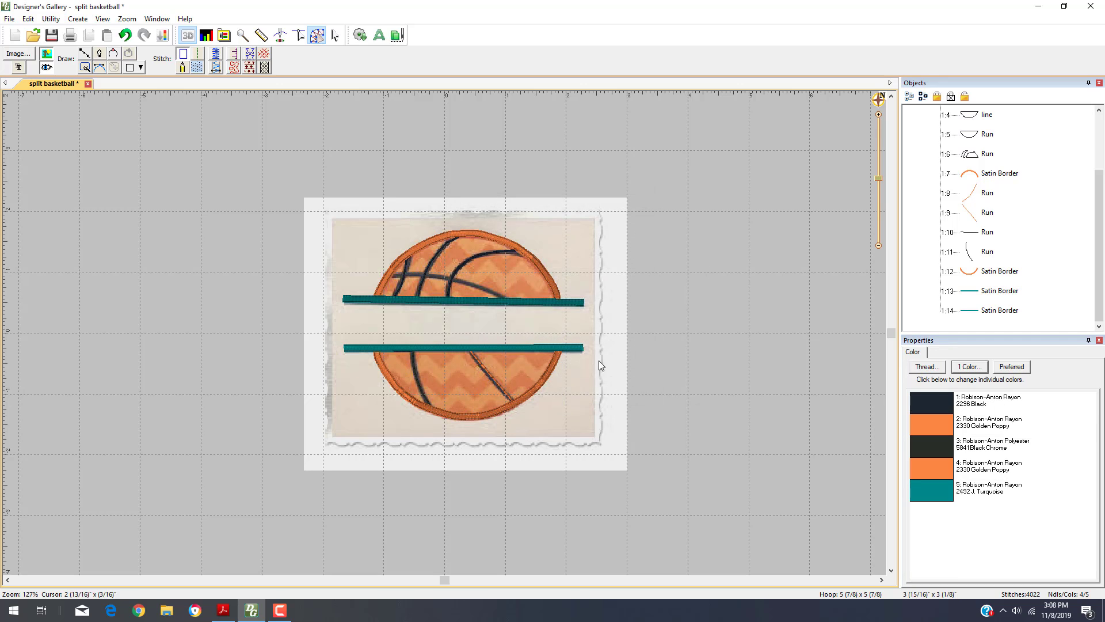
{"action": "left_click", "coordinate": [987, 213]}
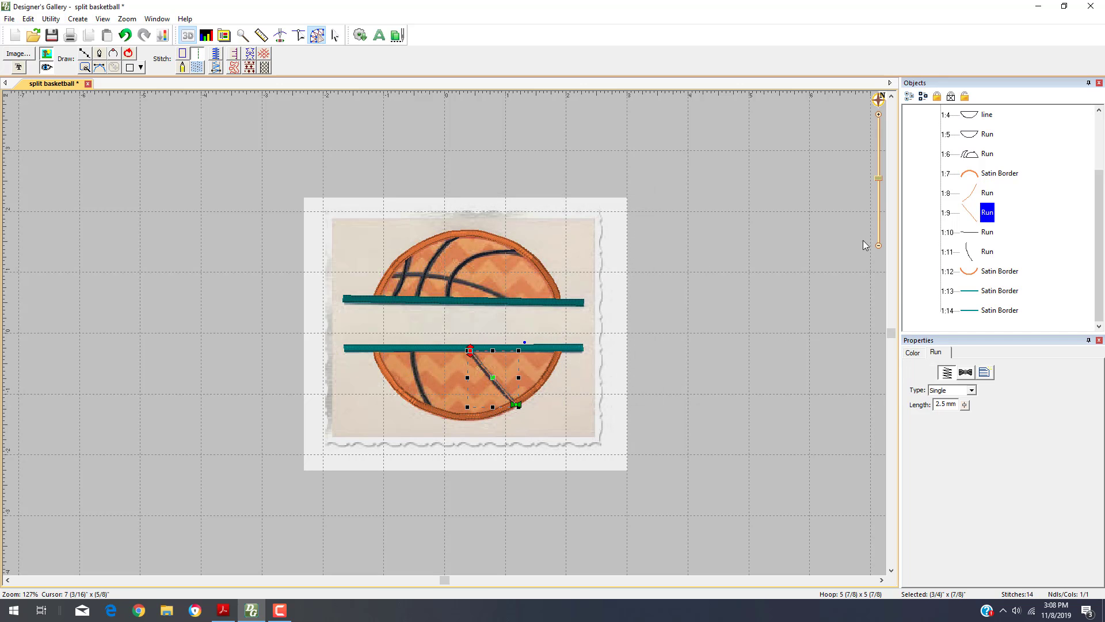
{"action": "left_click", "coordinate": [984, 194], "text": "ctrl"}
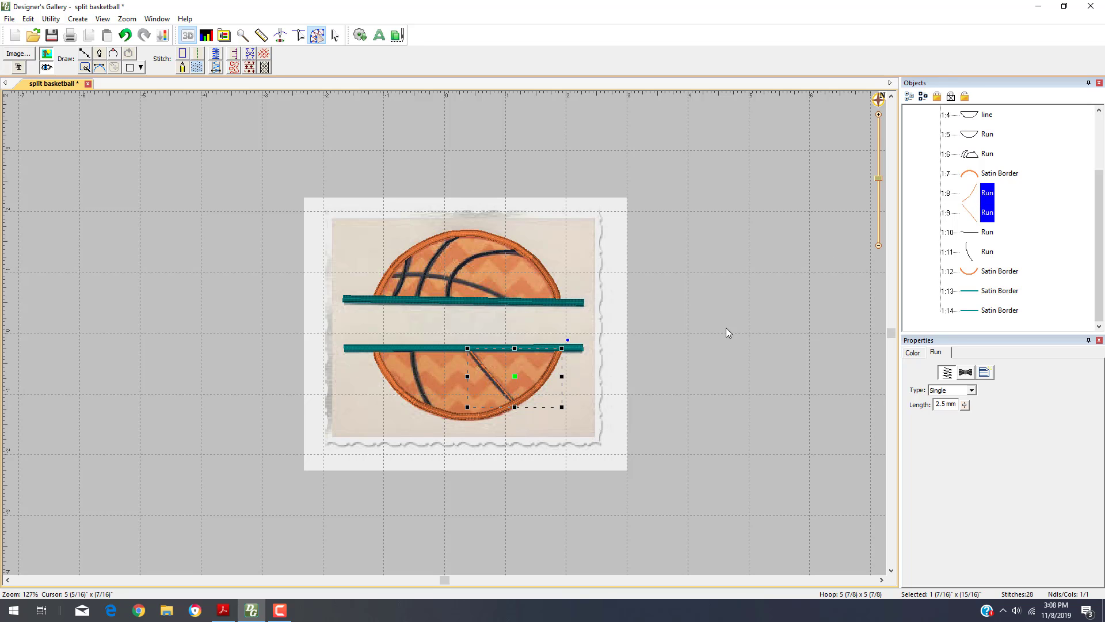
{"action": "left_click", "coordinate": [911, 352]}
{"action": "double_click", "coordinate": [915, 397]}
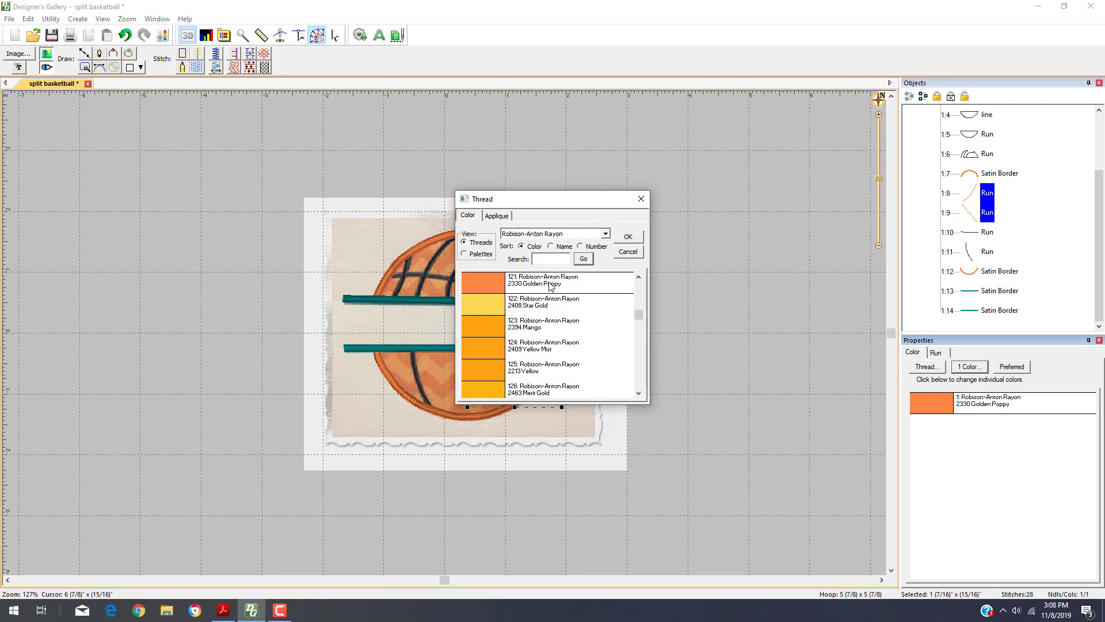
{"action": "left_click_drag", "start_coordinate": [635, 315], "coordinate": [639, 339]}
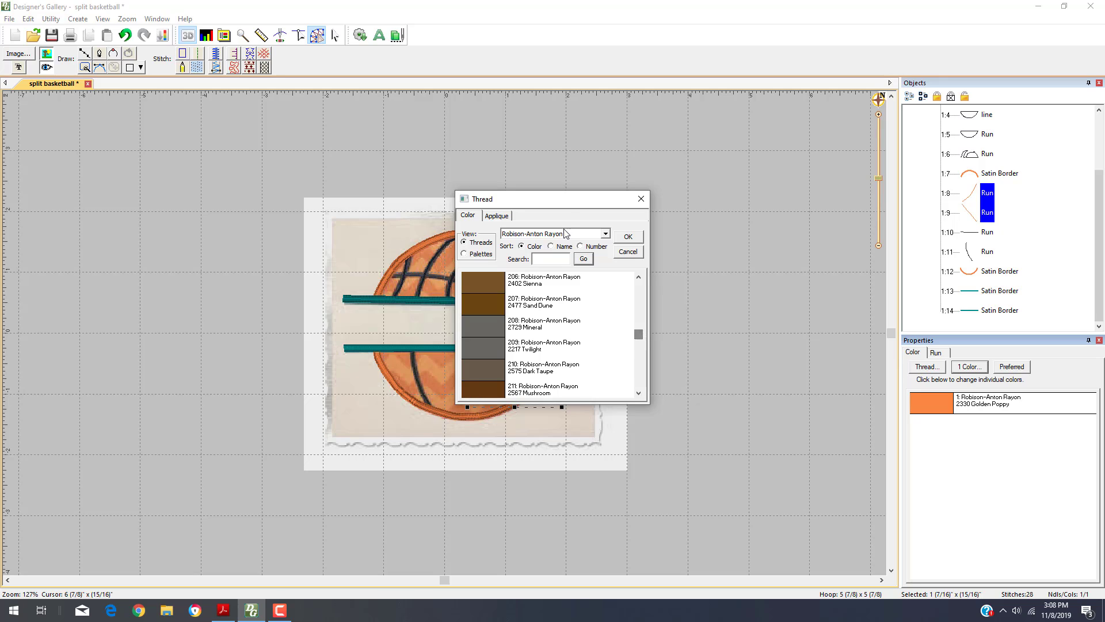
{"action": "left_click", "coordinate": [586, 263]}
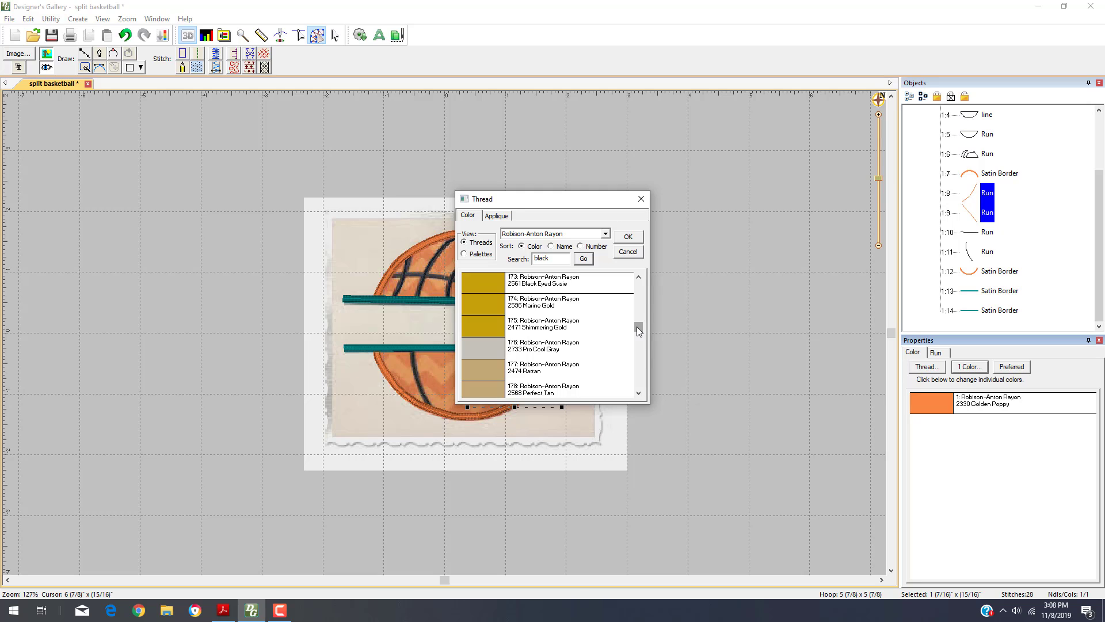
{"action": "left_click_drag", "start_coordinate": [637, 326], "coordinate": [638, 362]}
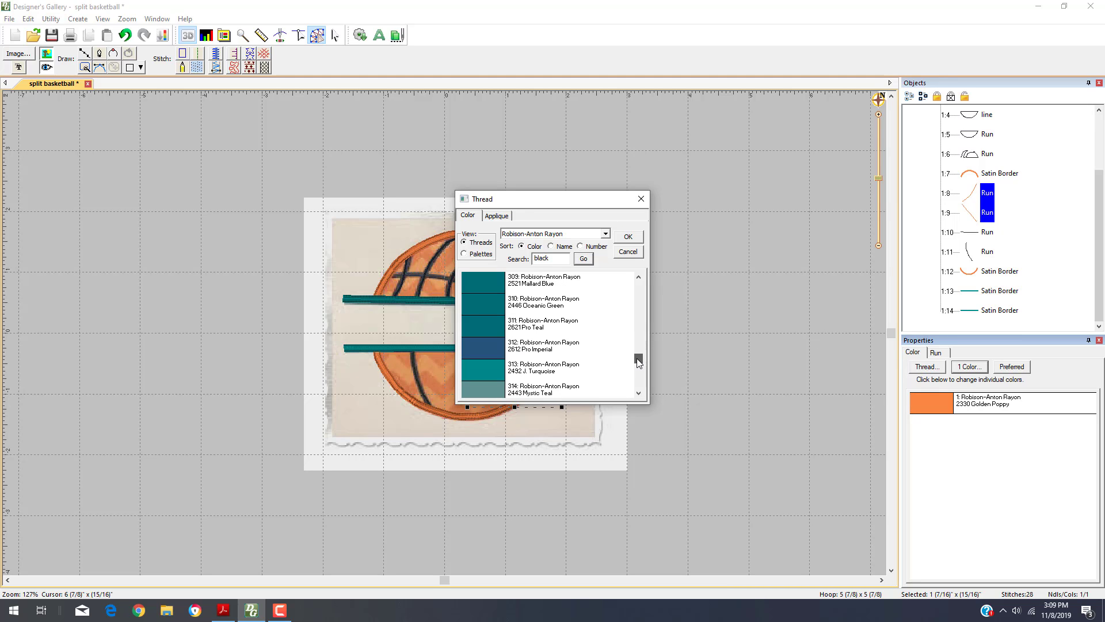
{"action": "left_click_drag", "start_coordinate": [638, 363], "coordinate": [688, 352]}
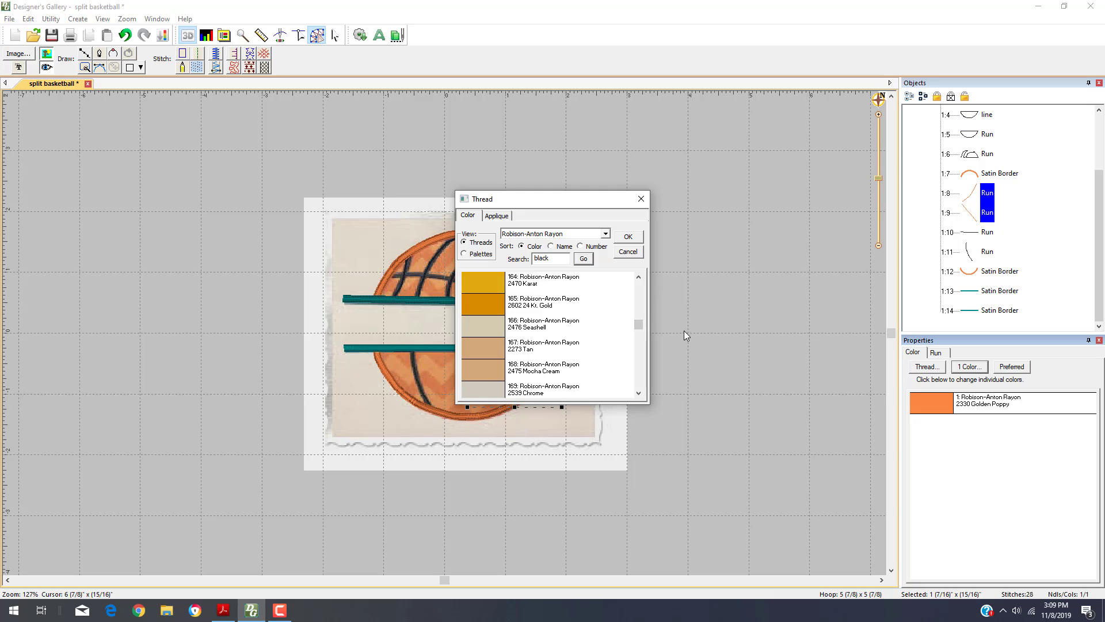
{"action": "left_click", "coordinate": [642, 199]}
- Check the lower left seam run's color, then open the thread chart for the lower right seam run and its preceding connecting run
{"action": "left_click", "coordinate": [987, 252]}
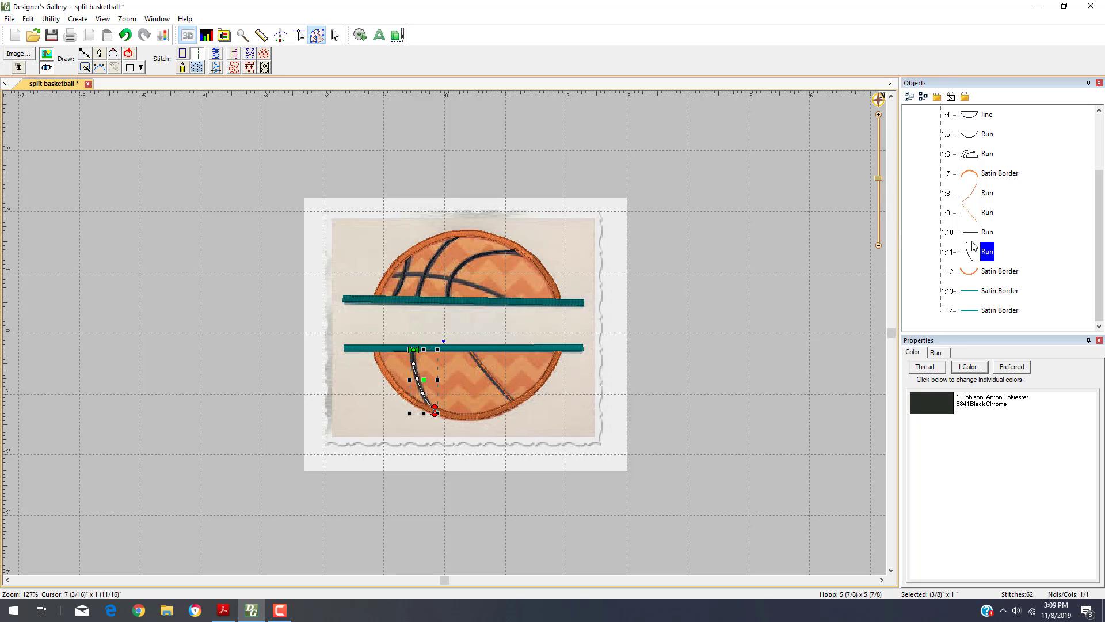
{"action": "left_click", "coordinate": [987, 213]}
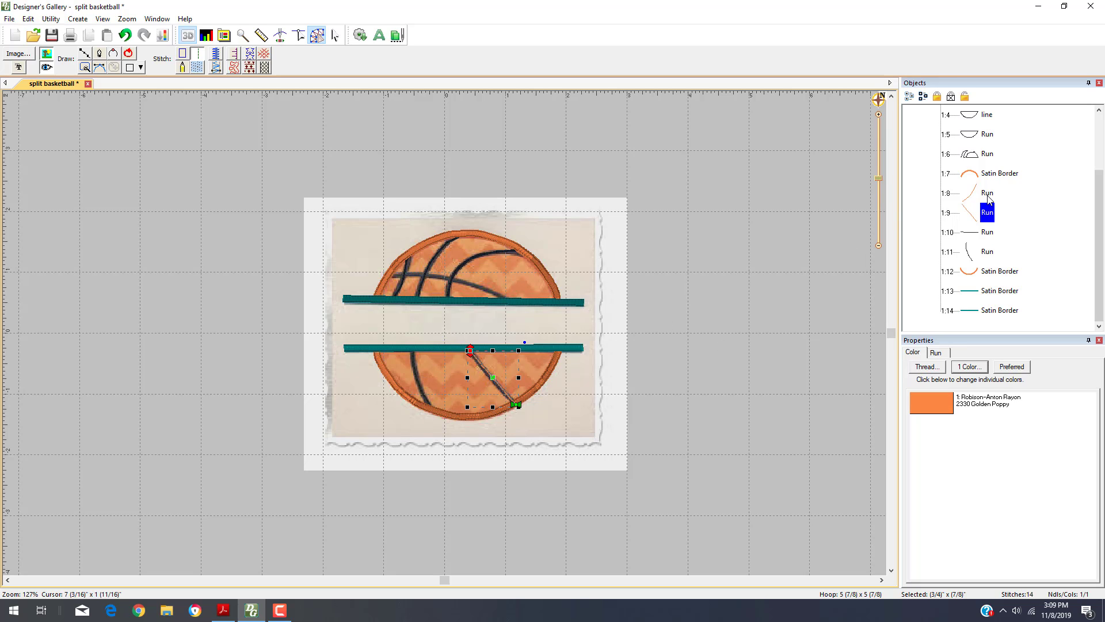
{"action": "left_click", "coordinate": [988, 193], "text": "ctrl"}
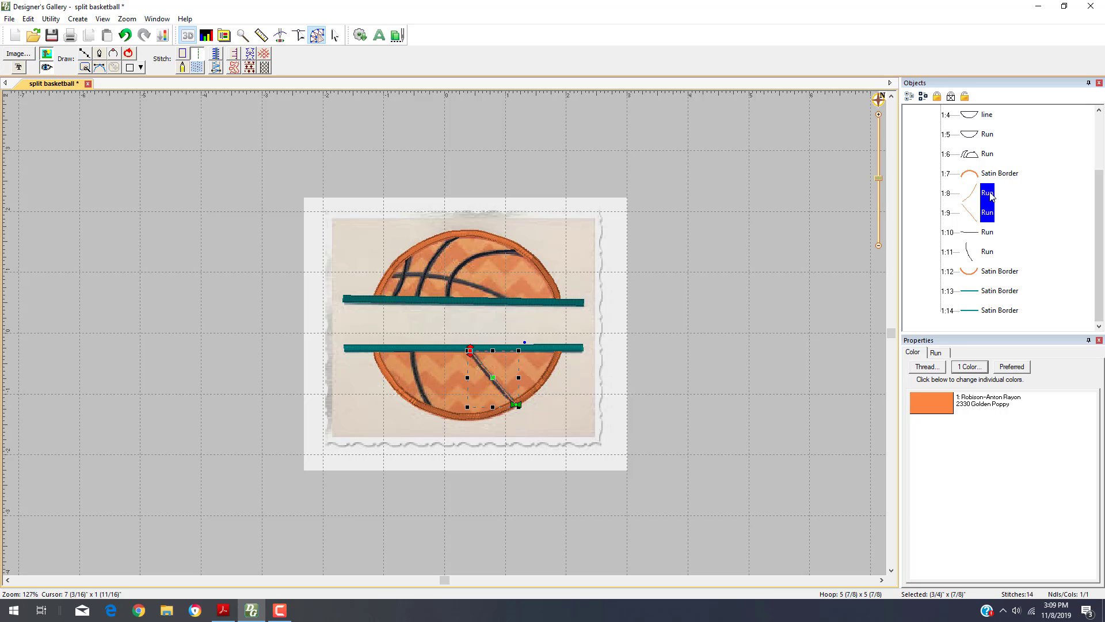
{"action": "left_click", "coordinate": [914, 354]}
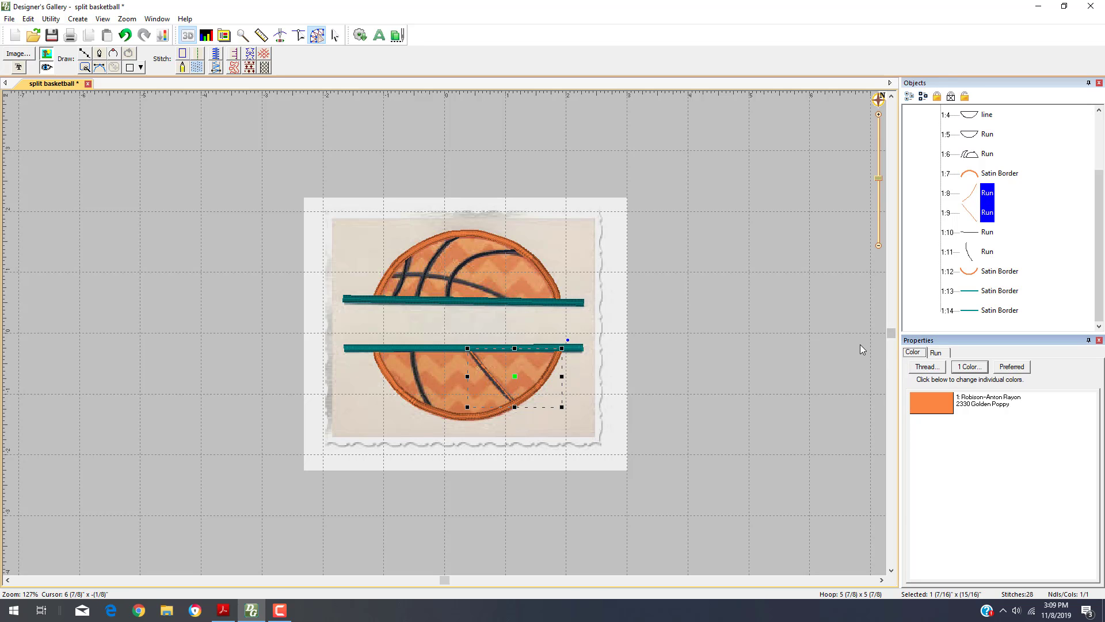
{"action": "left_click", "coordinate": [922, 404]}
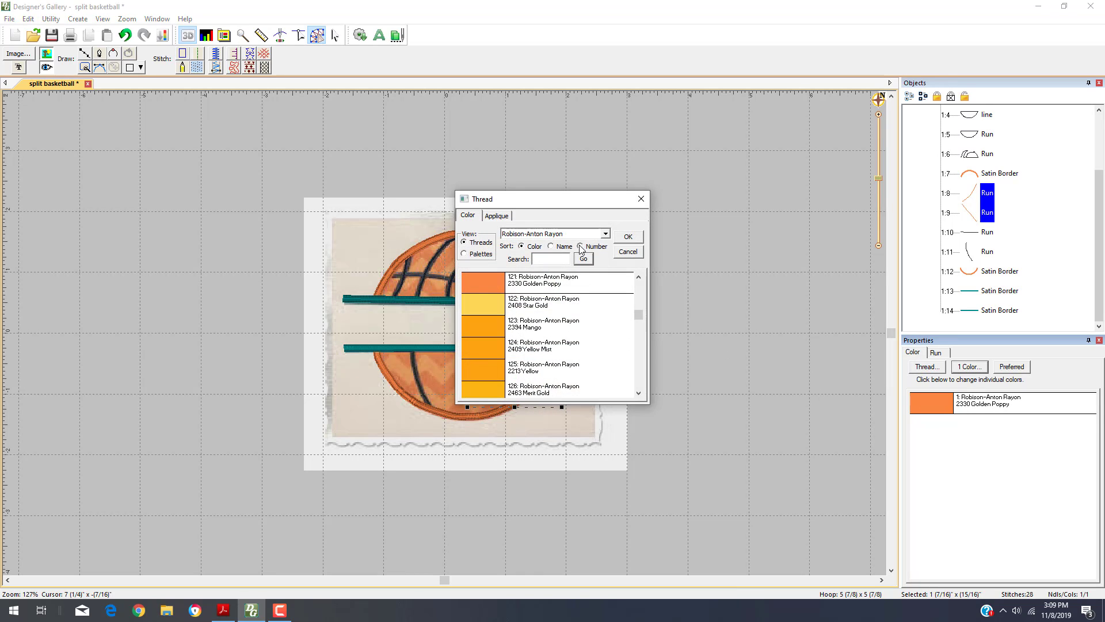
- Sort the Robison-Anton Rayon threads by number and search for thread number 5841
{"action": "left_click", "coordinate": [581, 246]}
{"action": "left_click", "coordinate": [549, 260]}
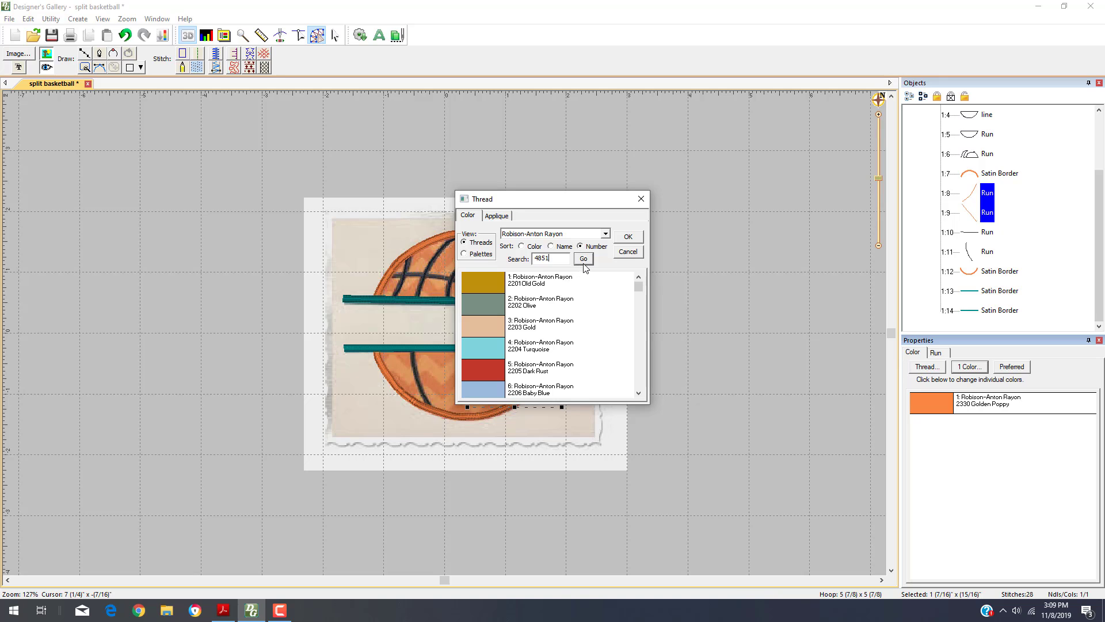
{"action": "left_click", "coordinate": [585, 258]}
{"action": "left_click_drag", "start_coordinate": [554, 259], "coordinate": [509, 254]}
{"action": "type", "text": "58"}
{"action": "left_click", "coordinate": [588, 261]}
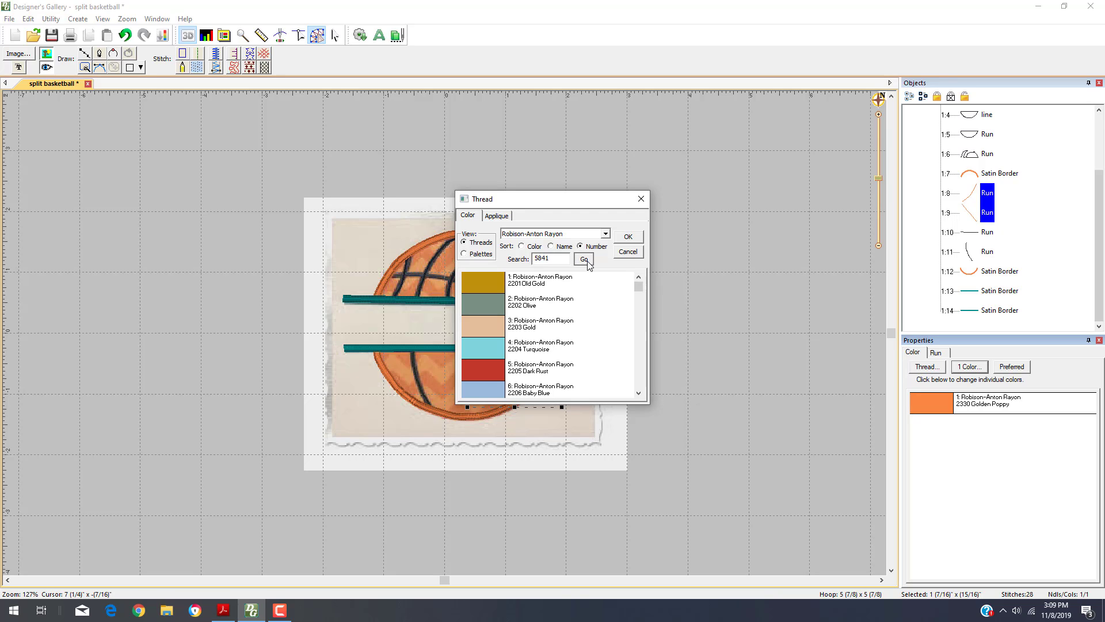
- Sort the Robison-Anton Rayon threads by name, assign 2565 Aged Charcoal to the two selected runs and deselect them
{"action": "left_click", "coordinate": [551, 247]}
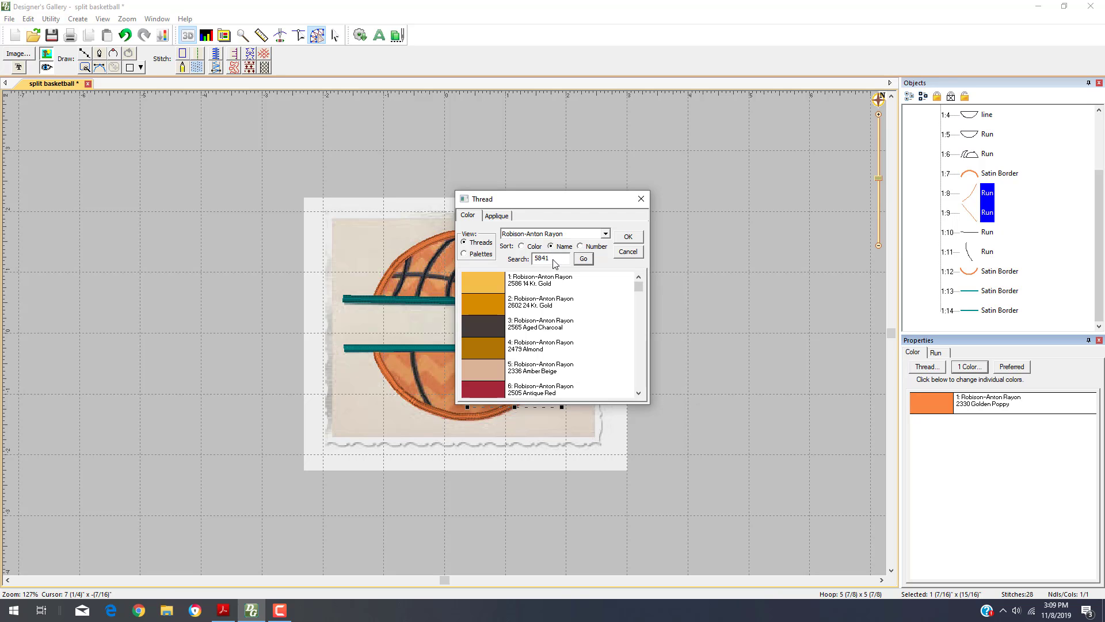
{"action": "left_click", "coordinate": [487, 327]}
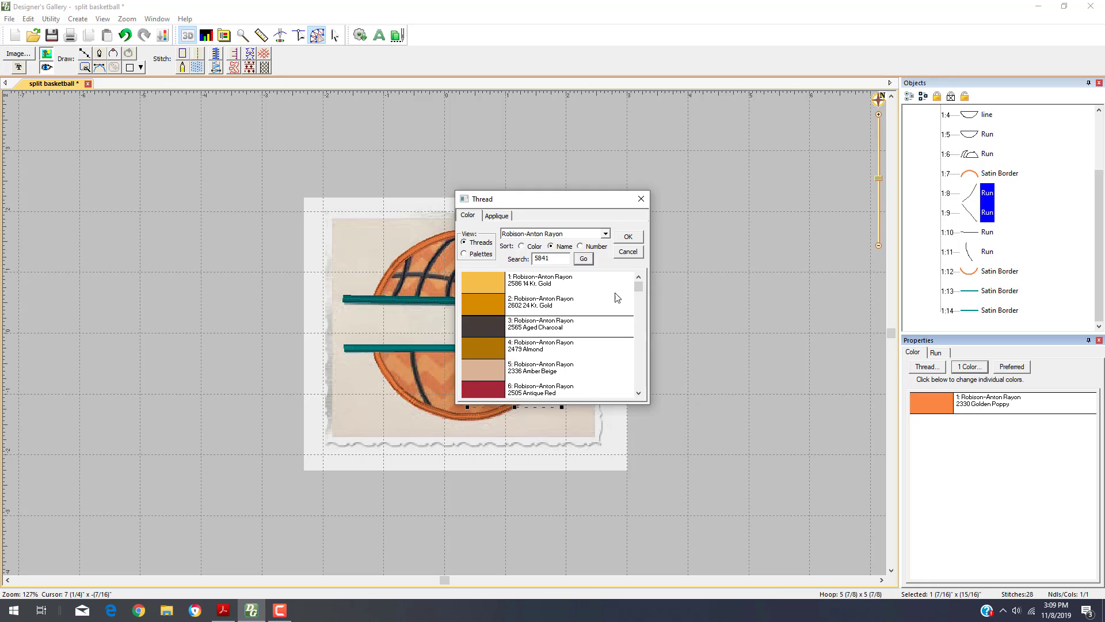
{"action": "left_click", "coordinate": [628, 237]}
{"action": "left_click", "coordinate": [694, 314]}
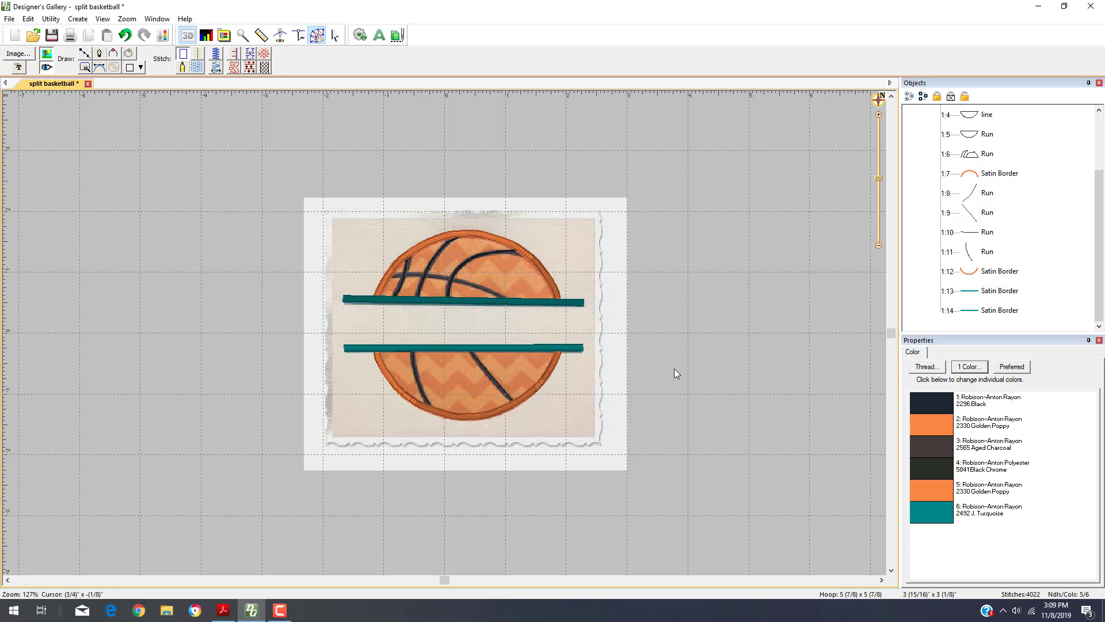
- Preview the whole design's stitch-out in the sewing simulator at maximum speed, then replay it from the start at medium speed
{"action": "left_click", "coordinate": [279, 37]}
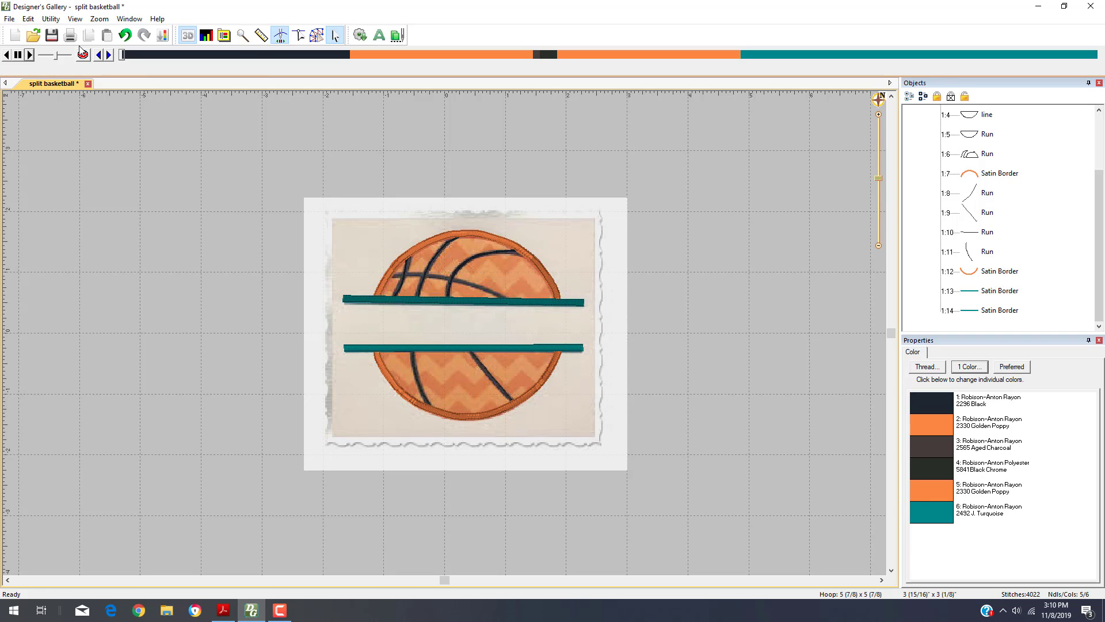
{"action": "left_click_drag", "start_coordinate": [55, 58], "coordinate": [72, 58]}
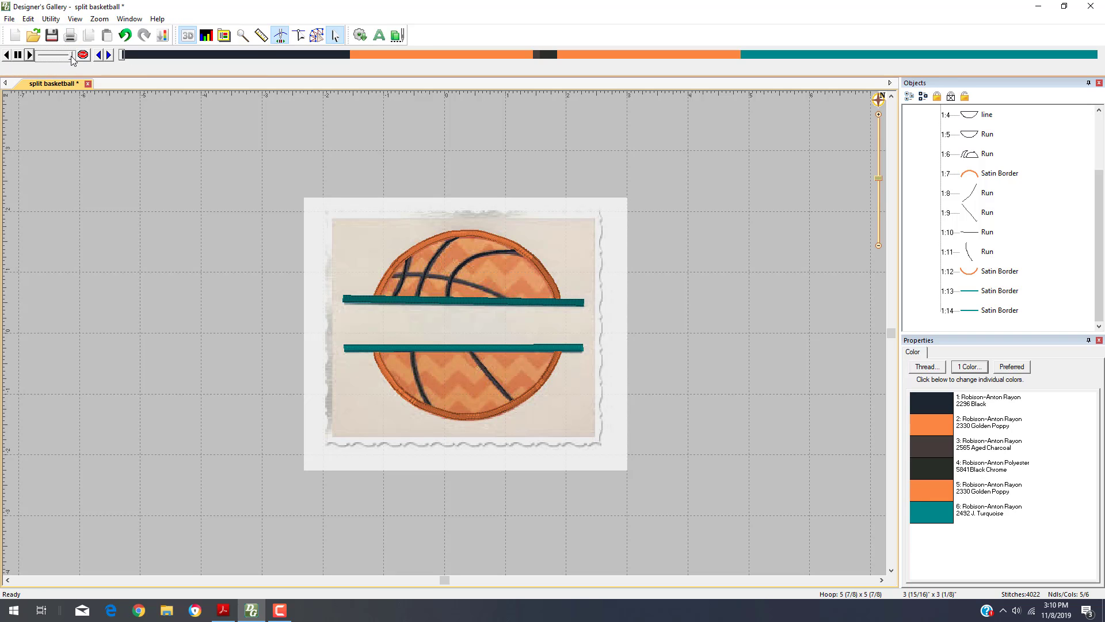
{"action": "left_click", "coordinate": [28, 55]}
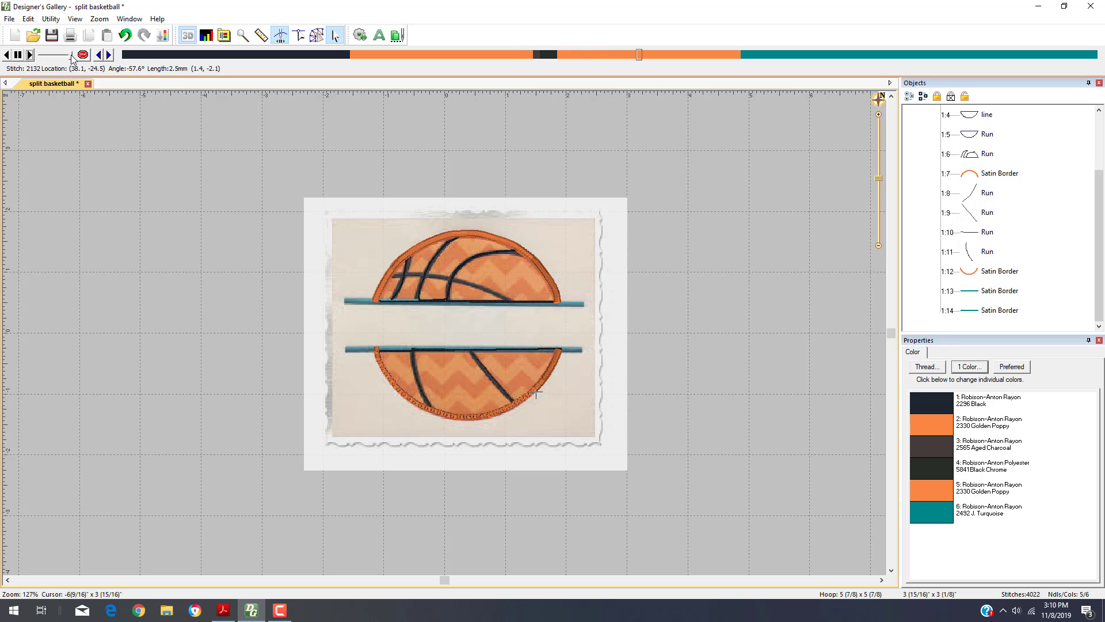
{"action": "left_click_drag", "start_coordinate": [71, 57], "coordinate": [58, 60]}
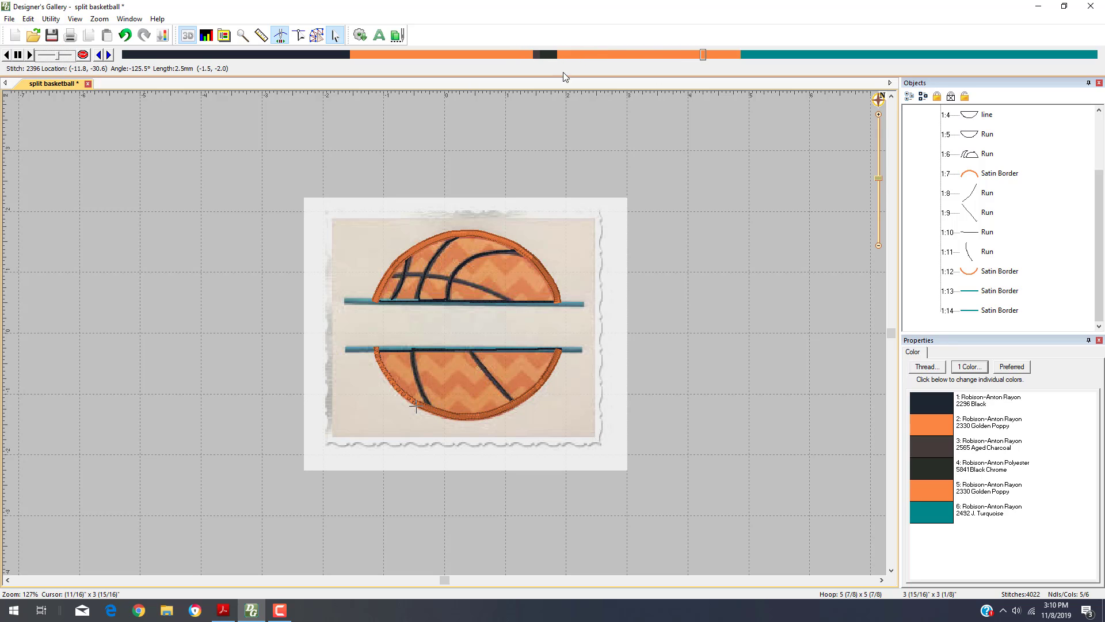
{"action": "left_click", "coordinate": [718, 56]}
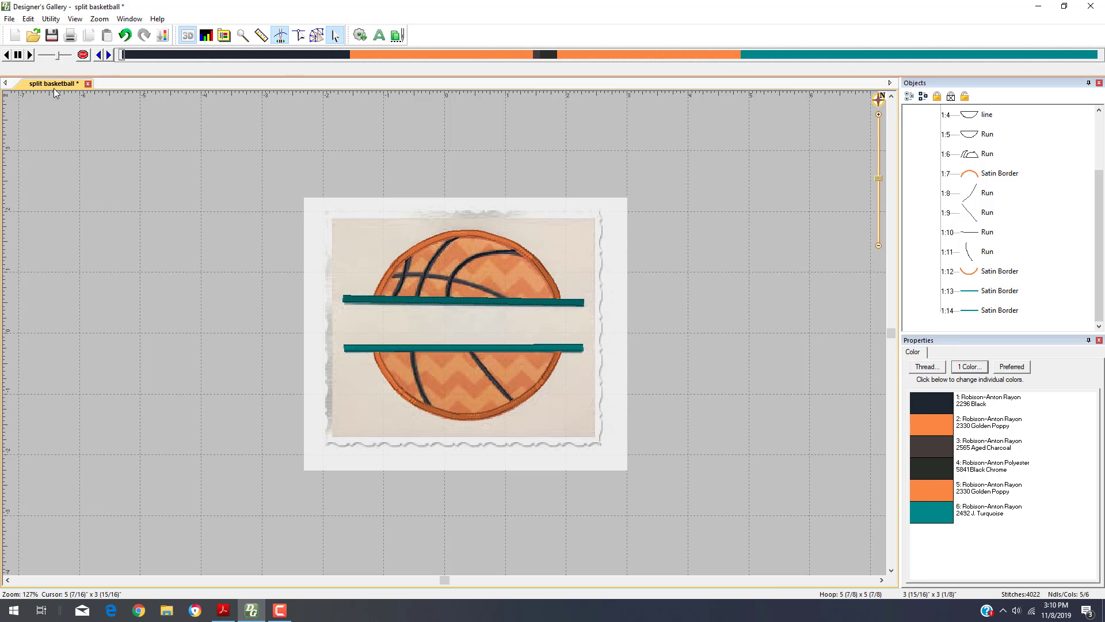
{"action": "left_click", "coordinate": [30, 55]}
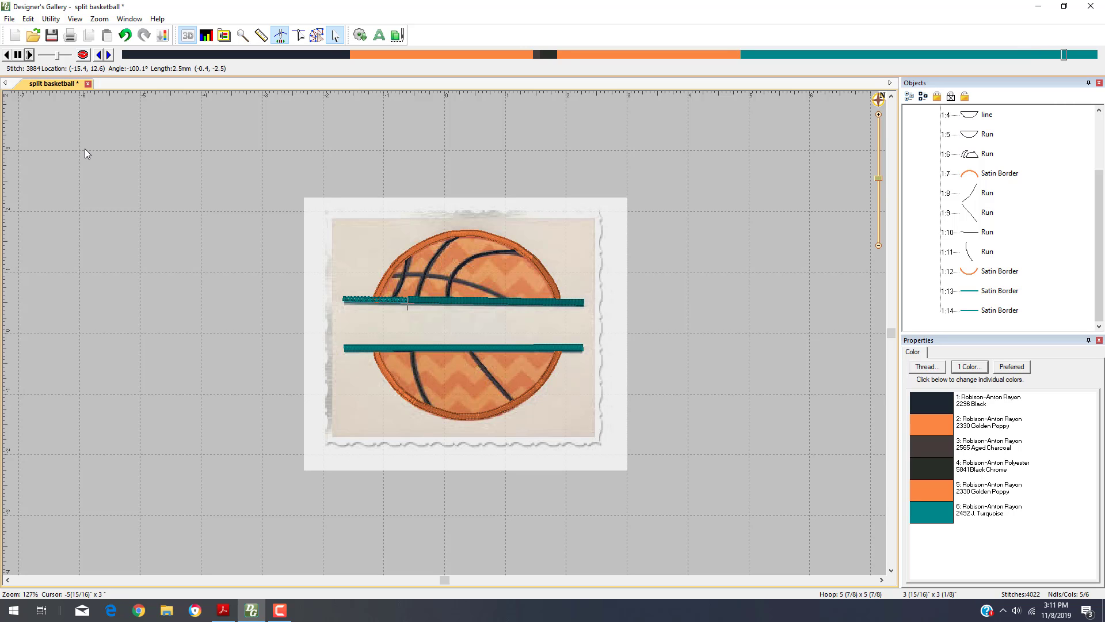
{"action": "key", "text": "super+Tab"}
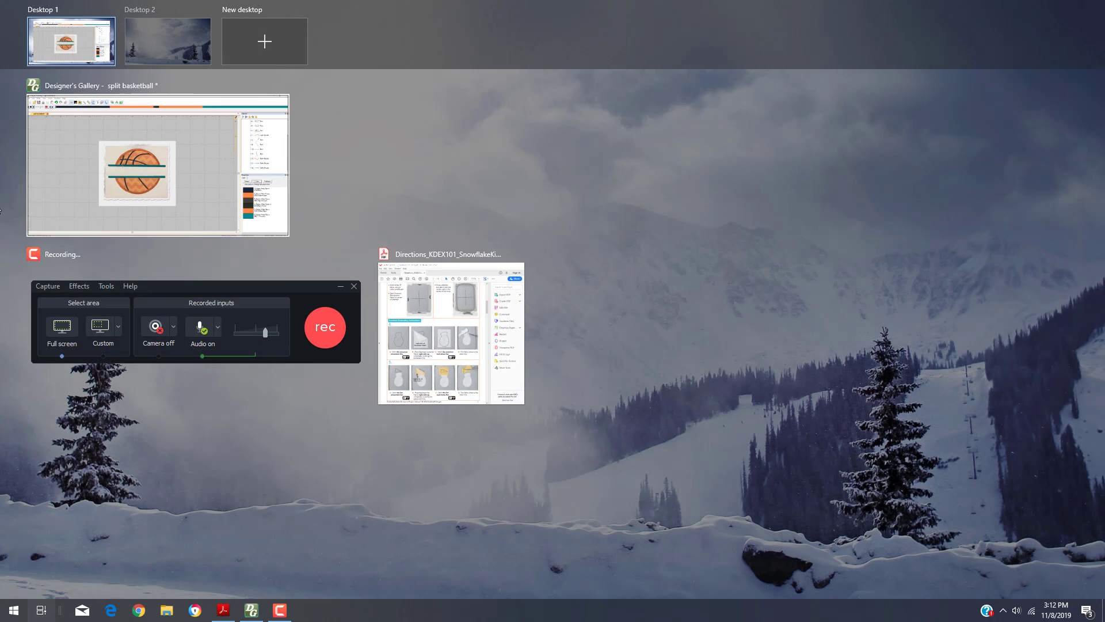